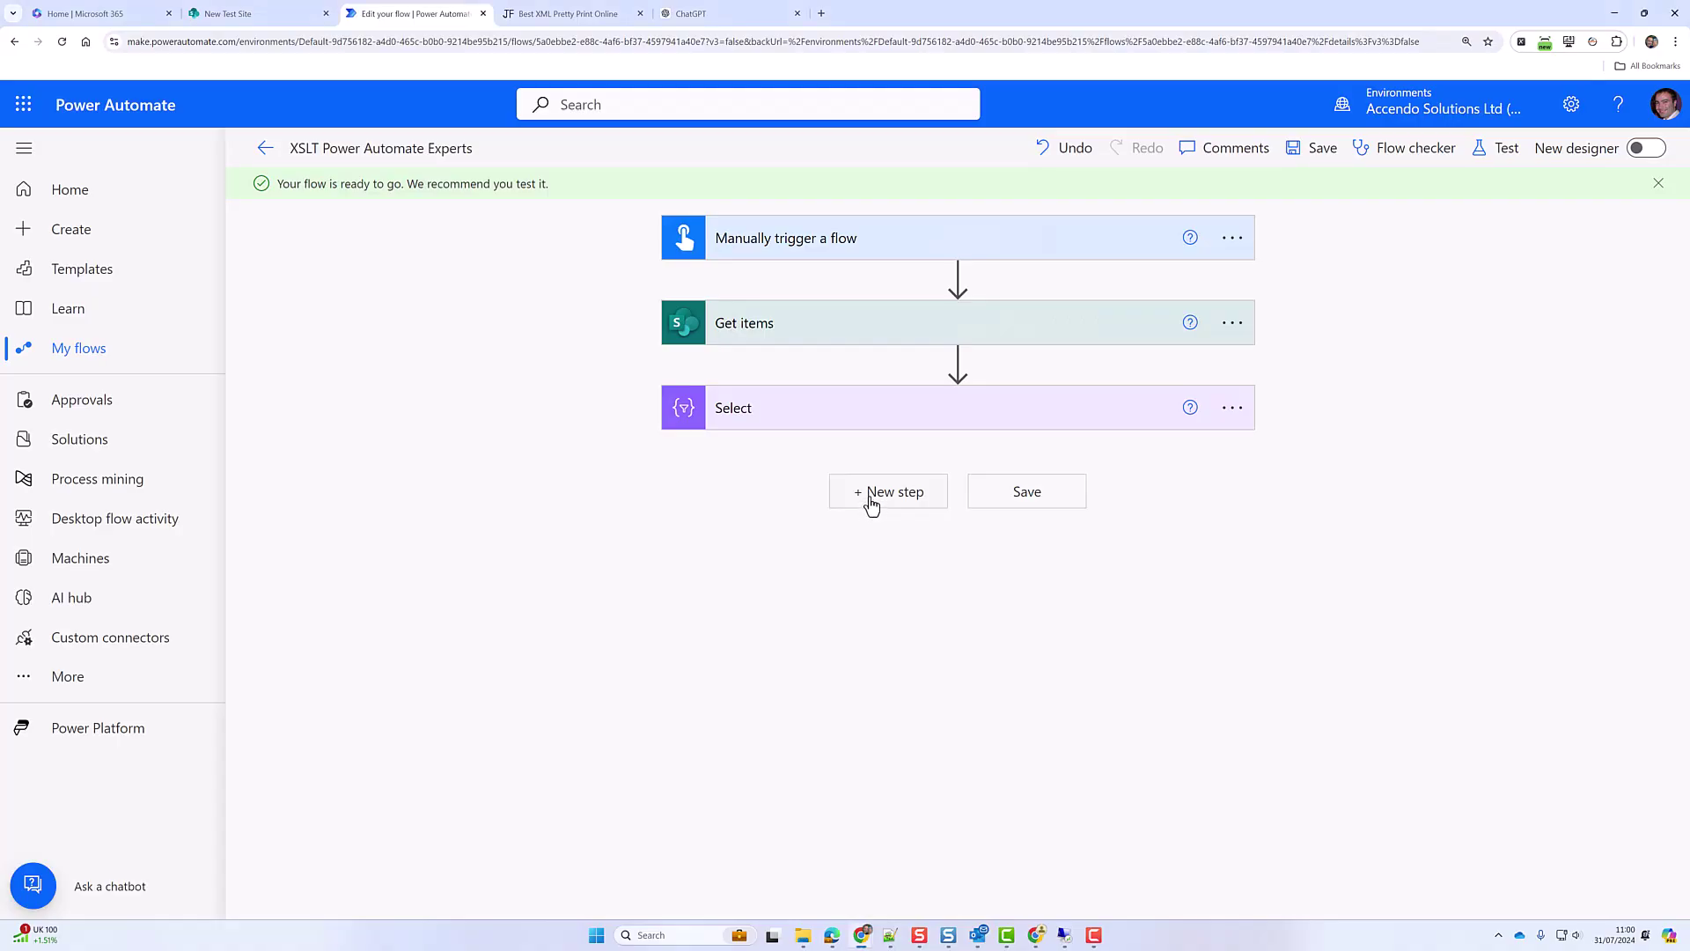
- Add a PowerTools Transform XML using XSLT action, then delete it again
click(871, 502)
click(971, 592)
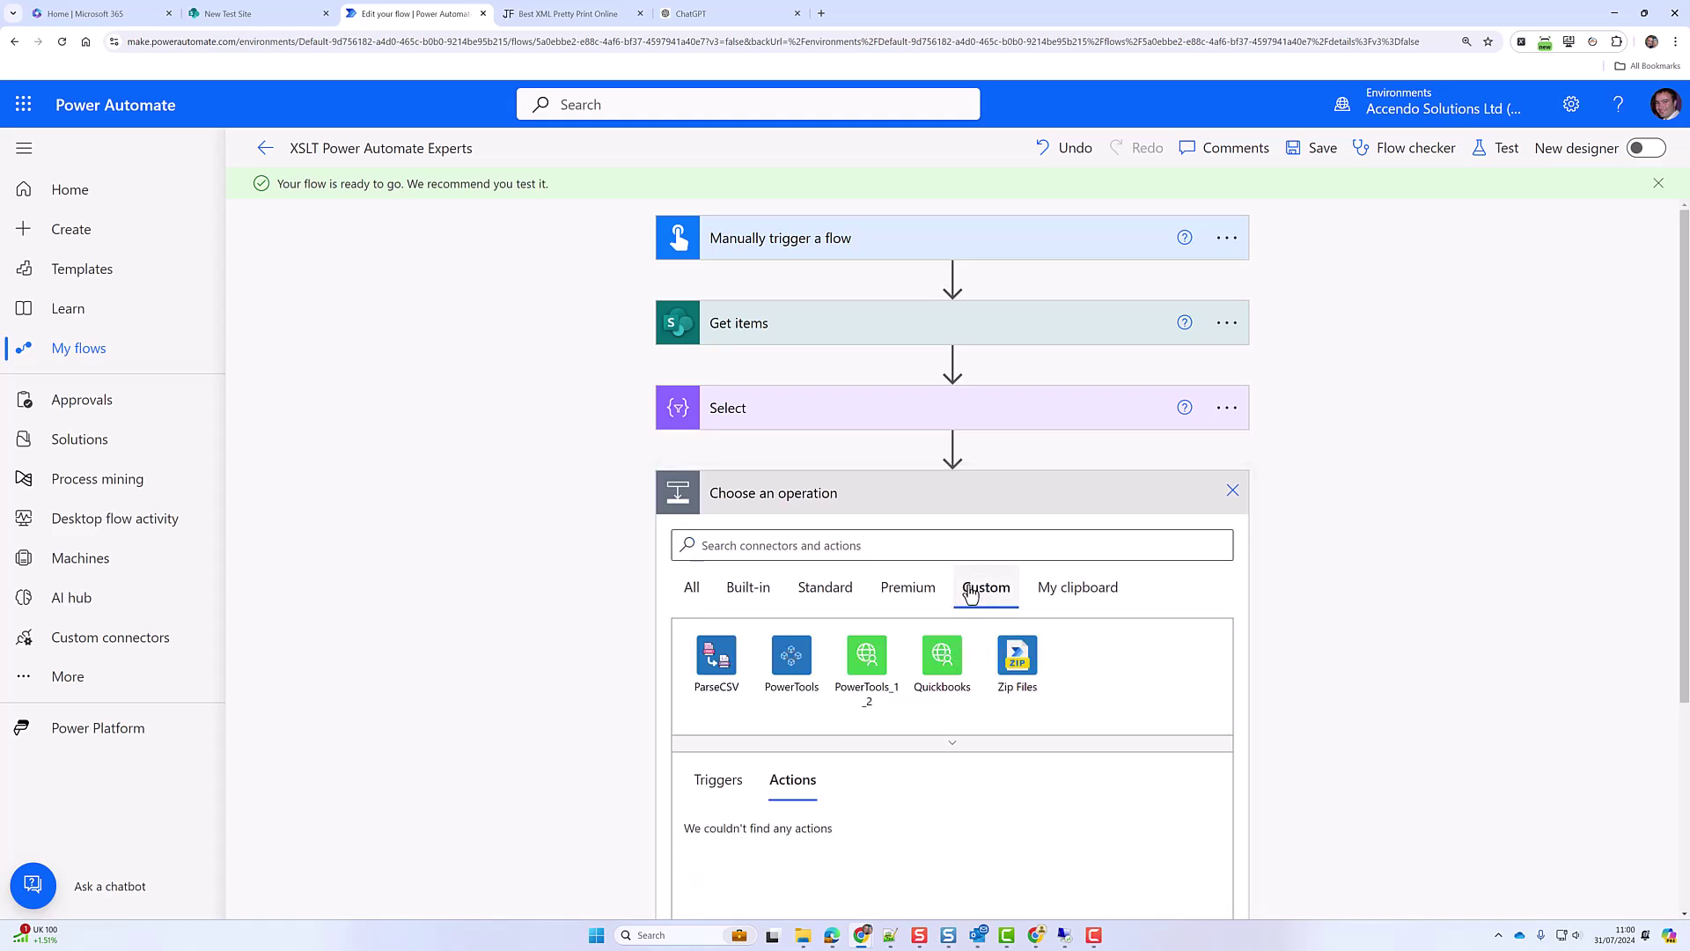
click(791, 656)
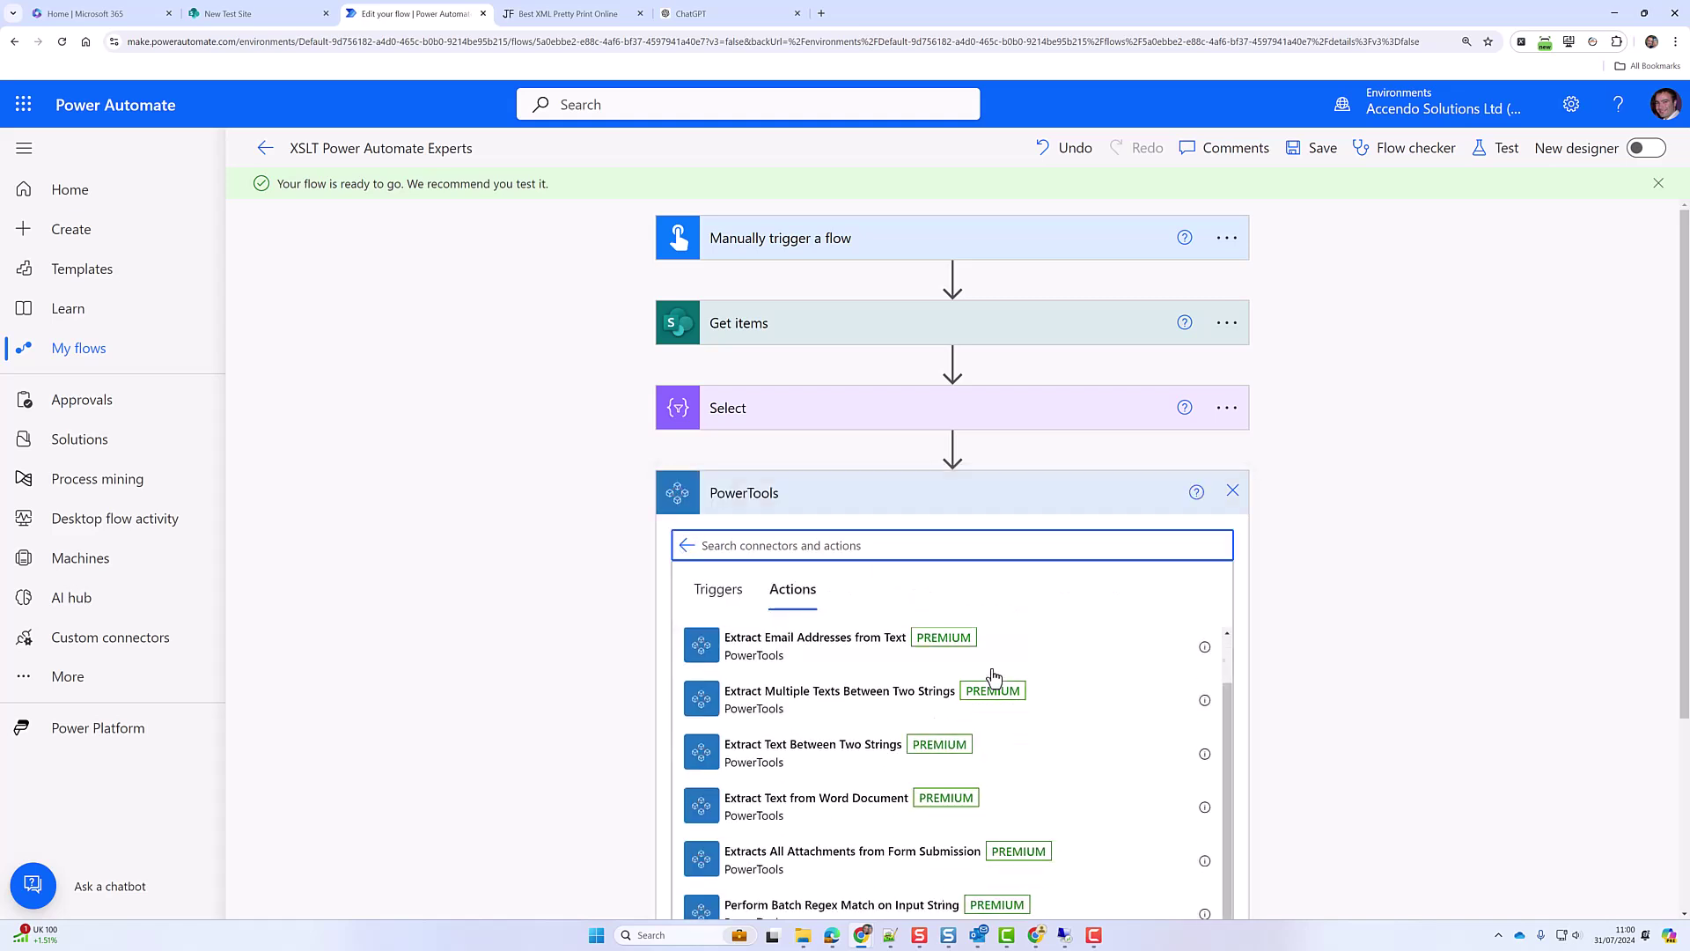
scroll(993, 676, down, 1)
scroll(1320, 784, down, 1)
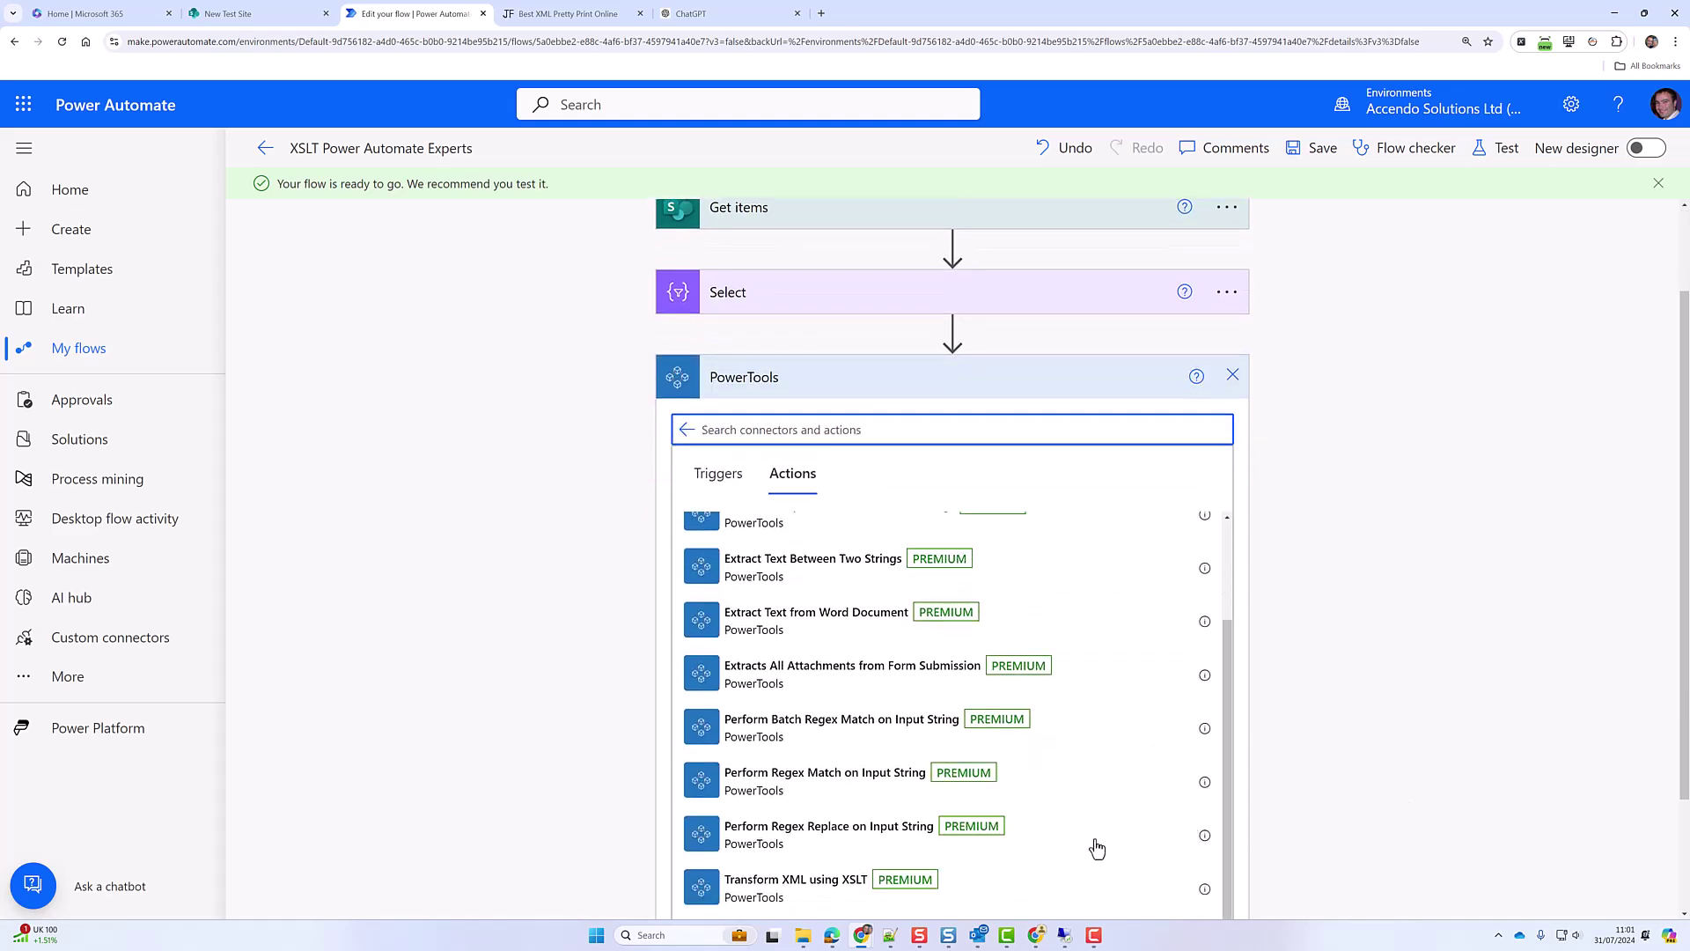
click(805, 894)
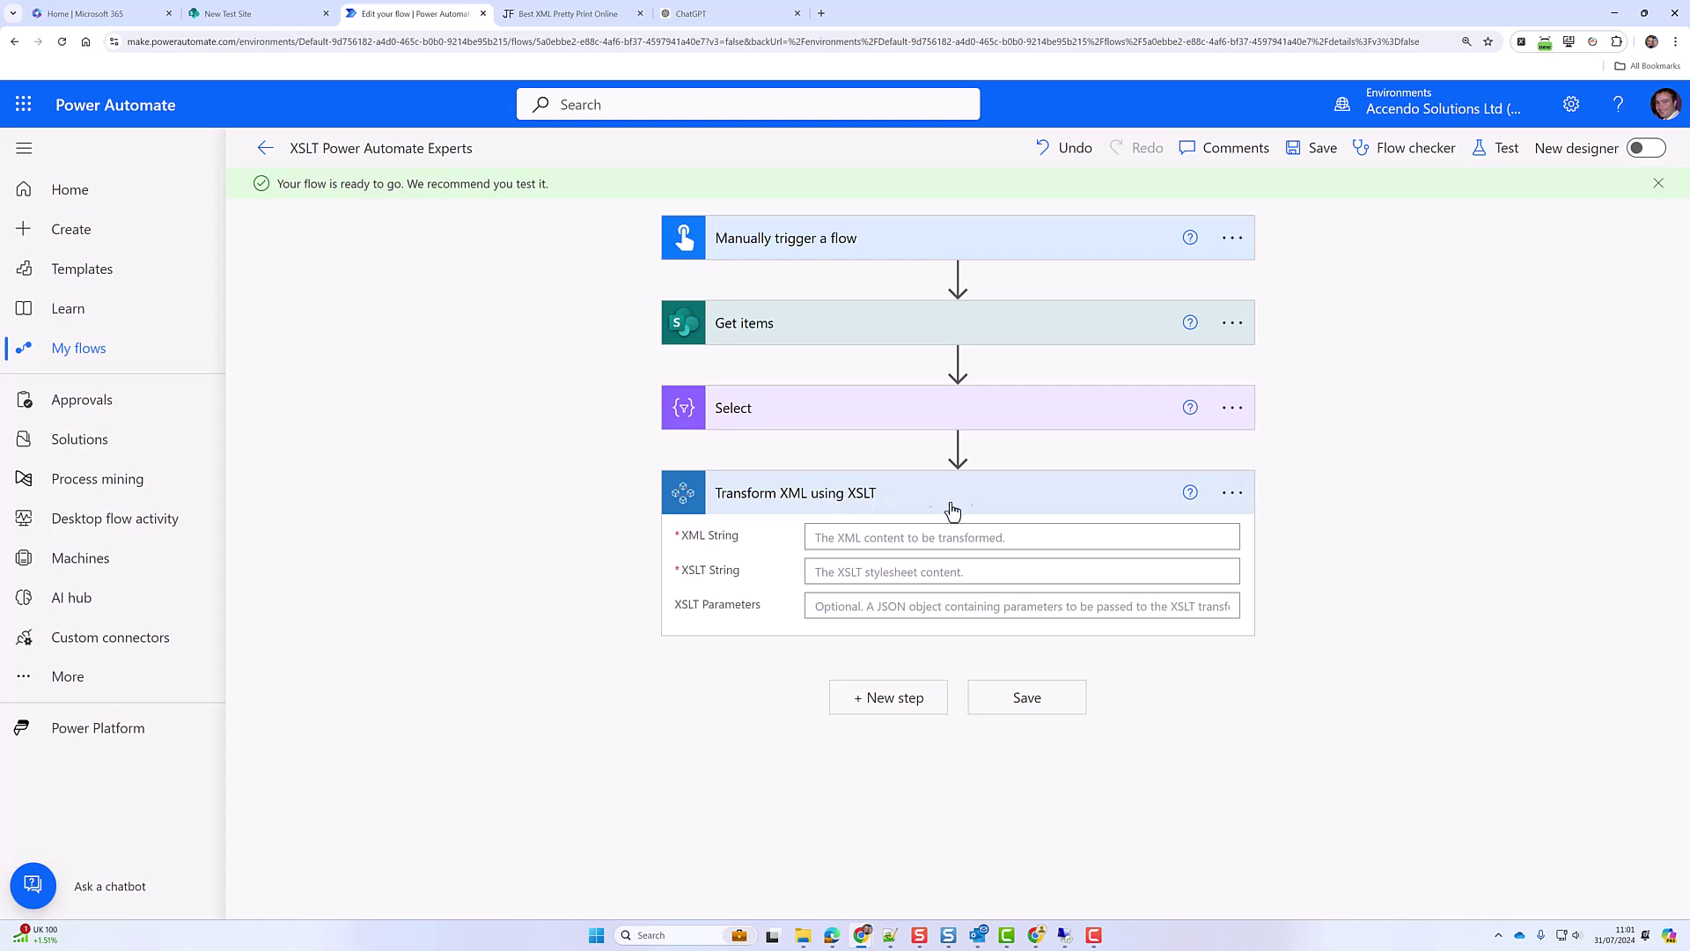
click(1231, 493)
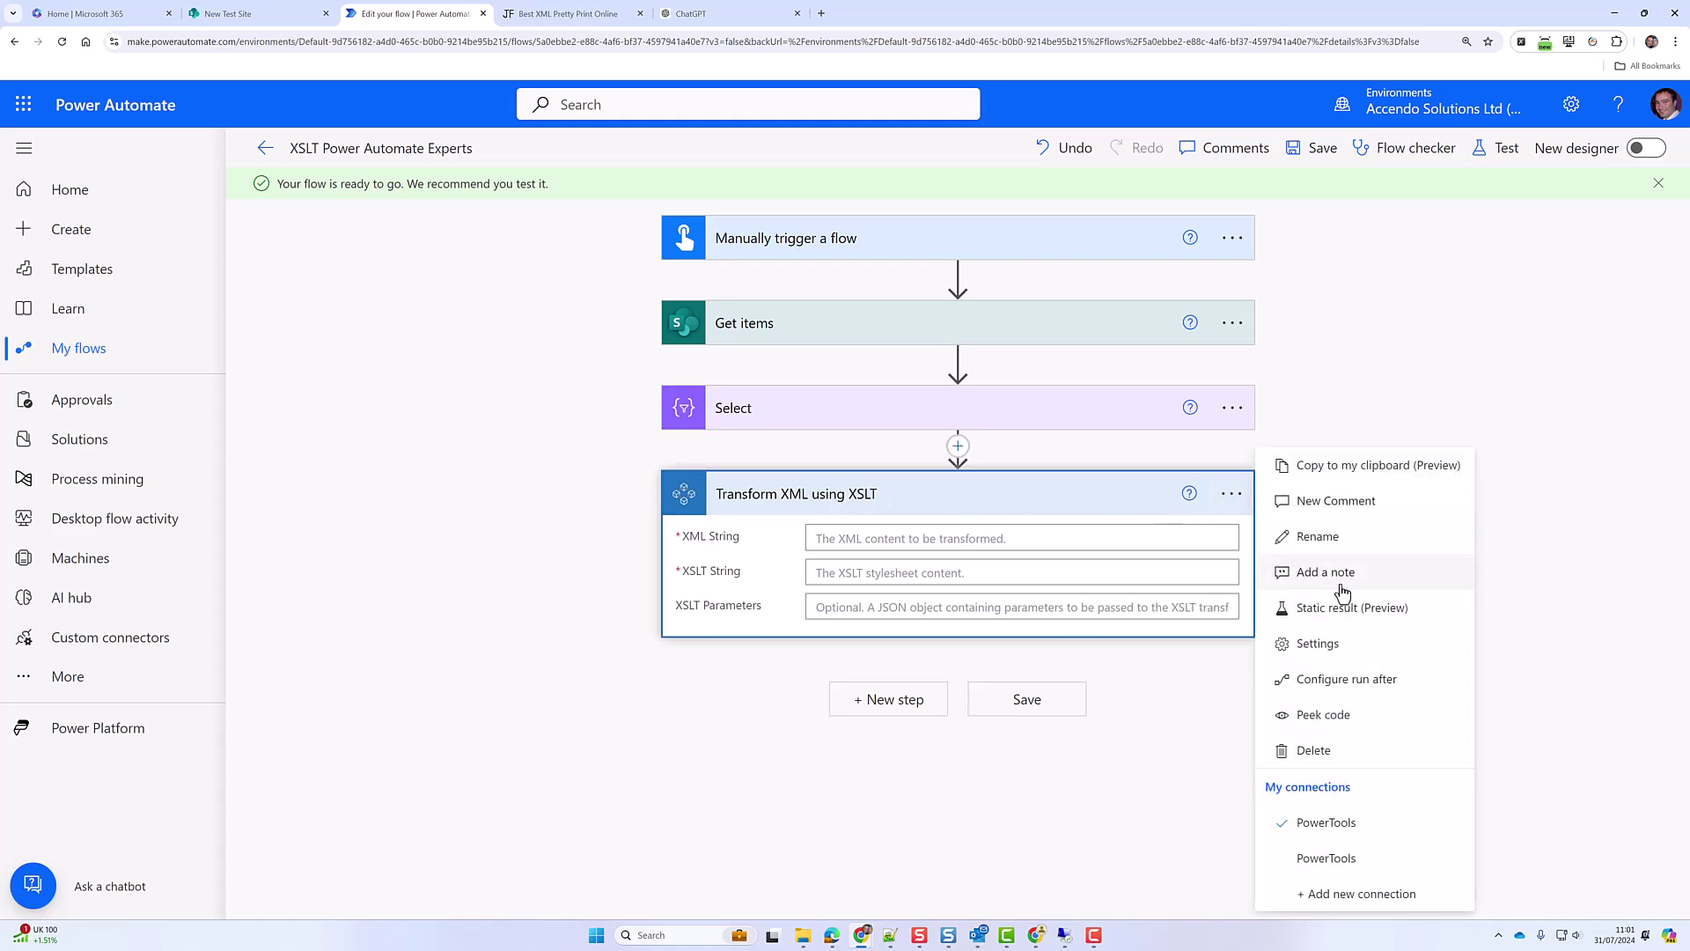
click(1317, 753)
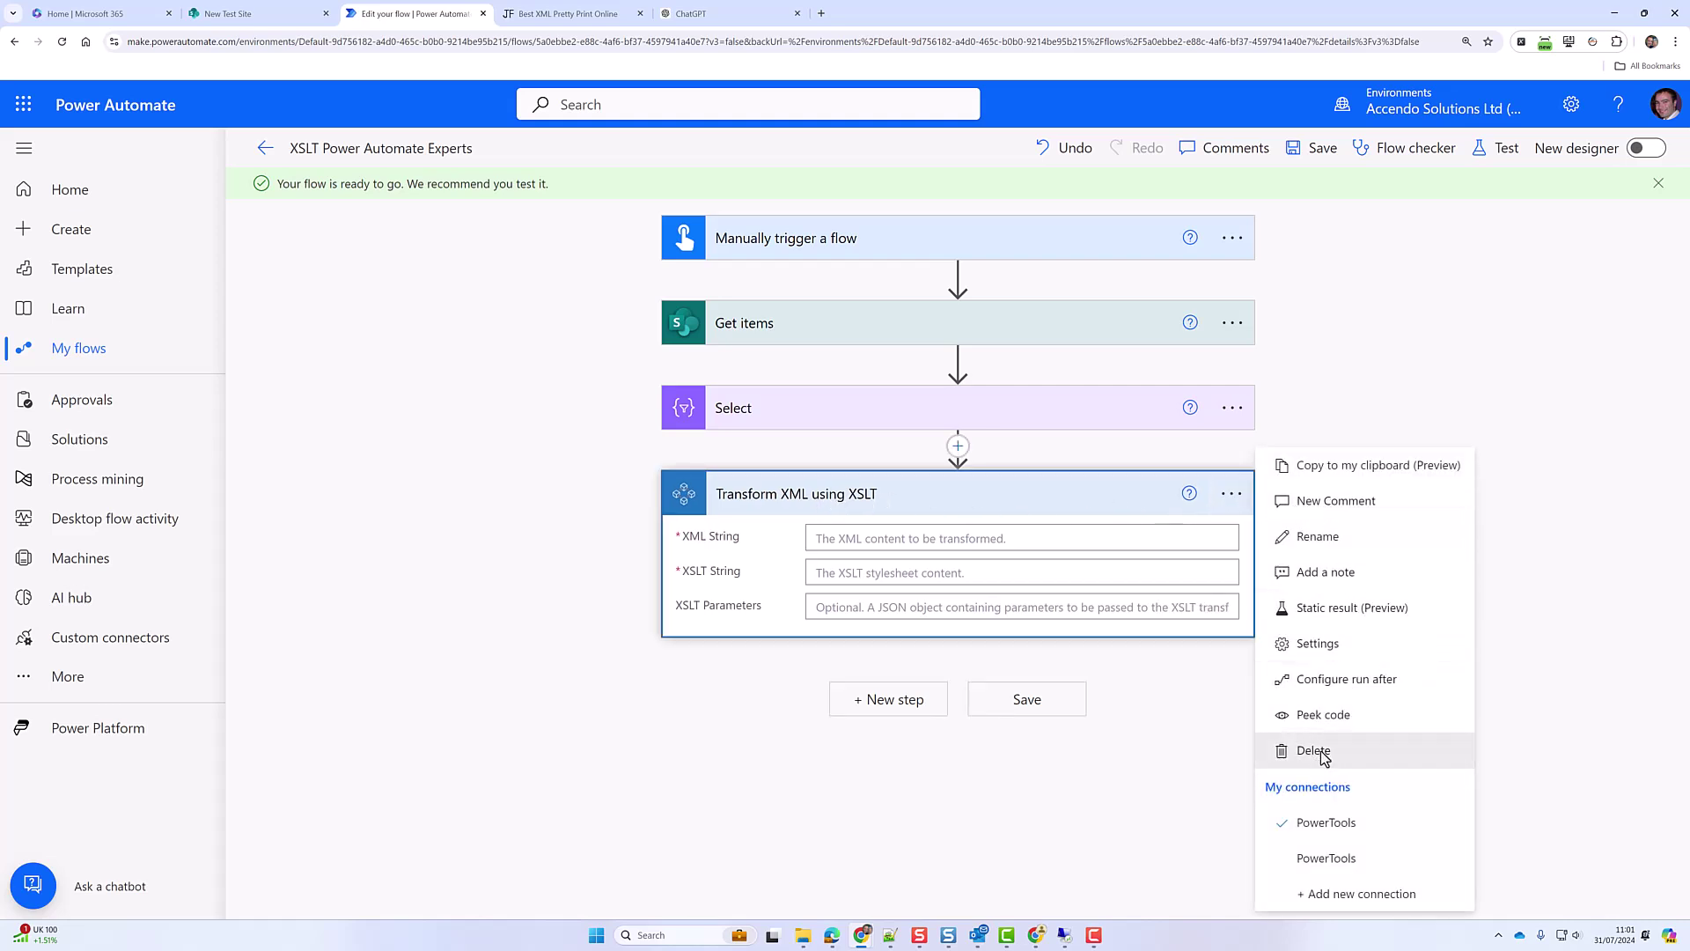
click(885, 541)
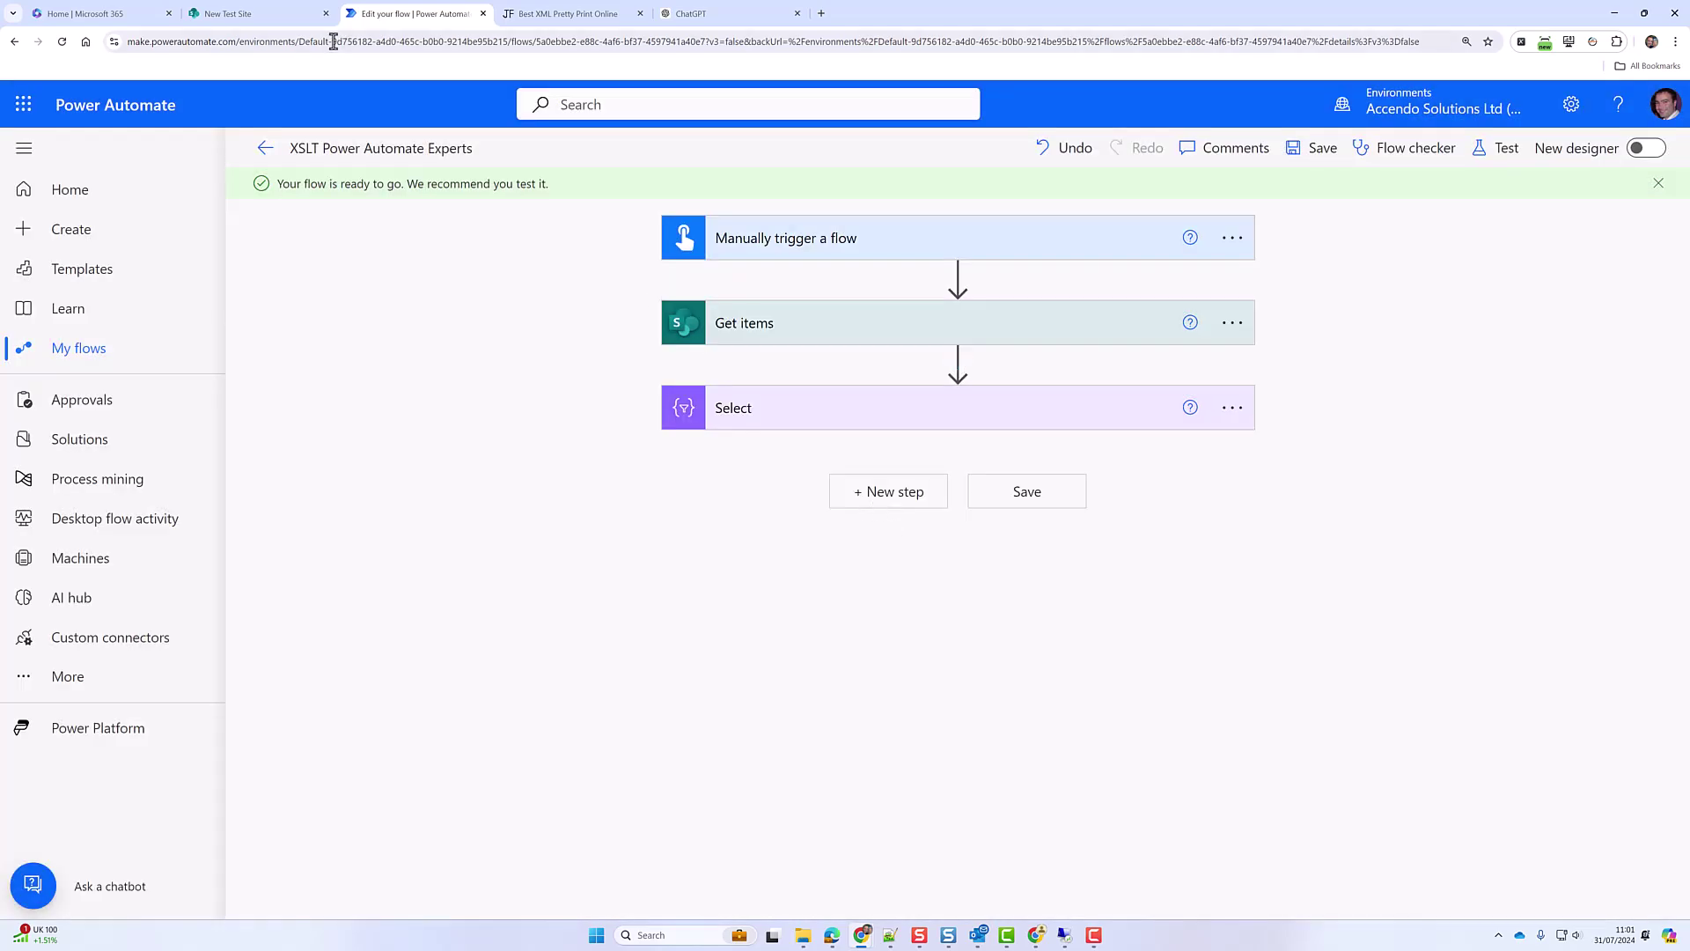
- Check the Power Automate Experts list, then review the Get items and Select steps
click(231, 13)
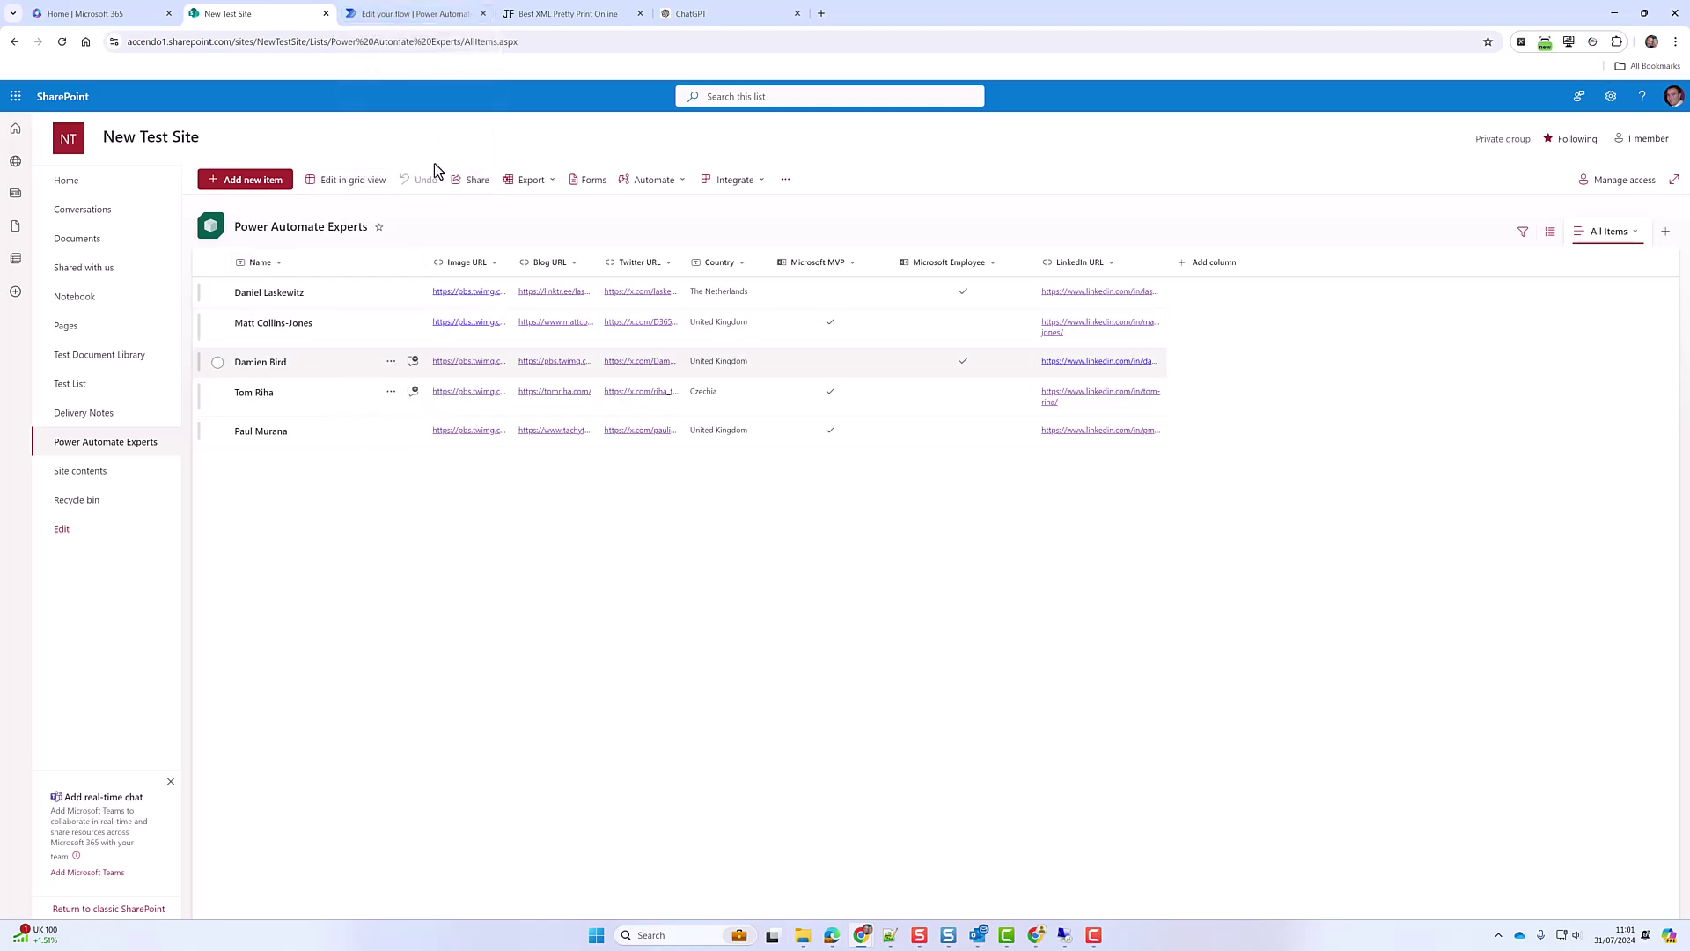
click(430, 14)
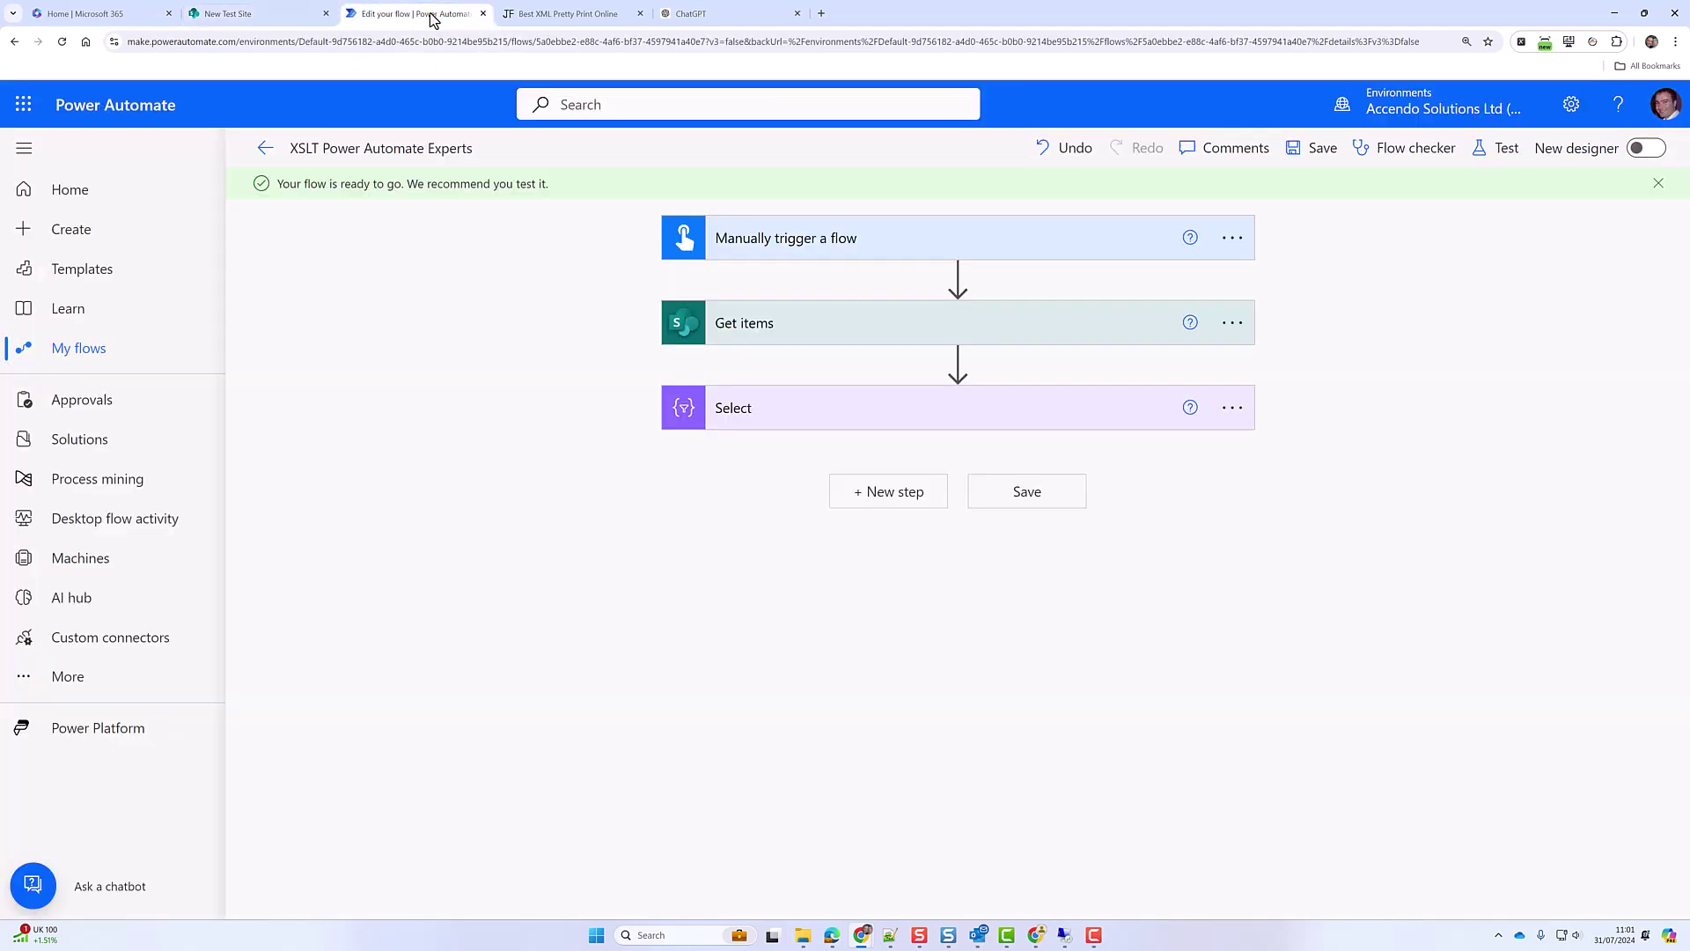
click(877, 344)
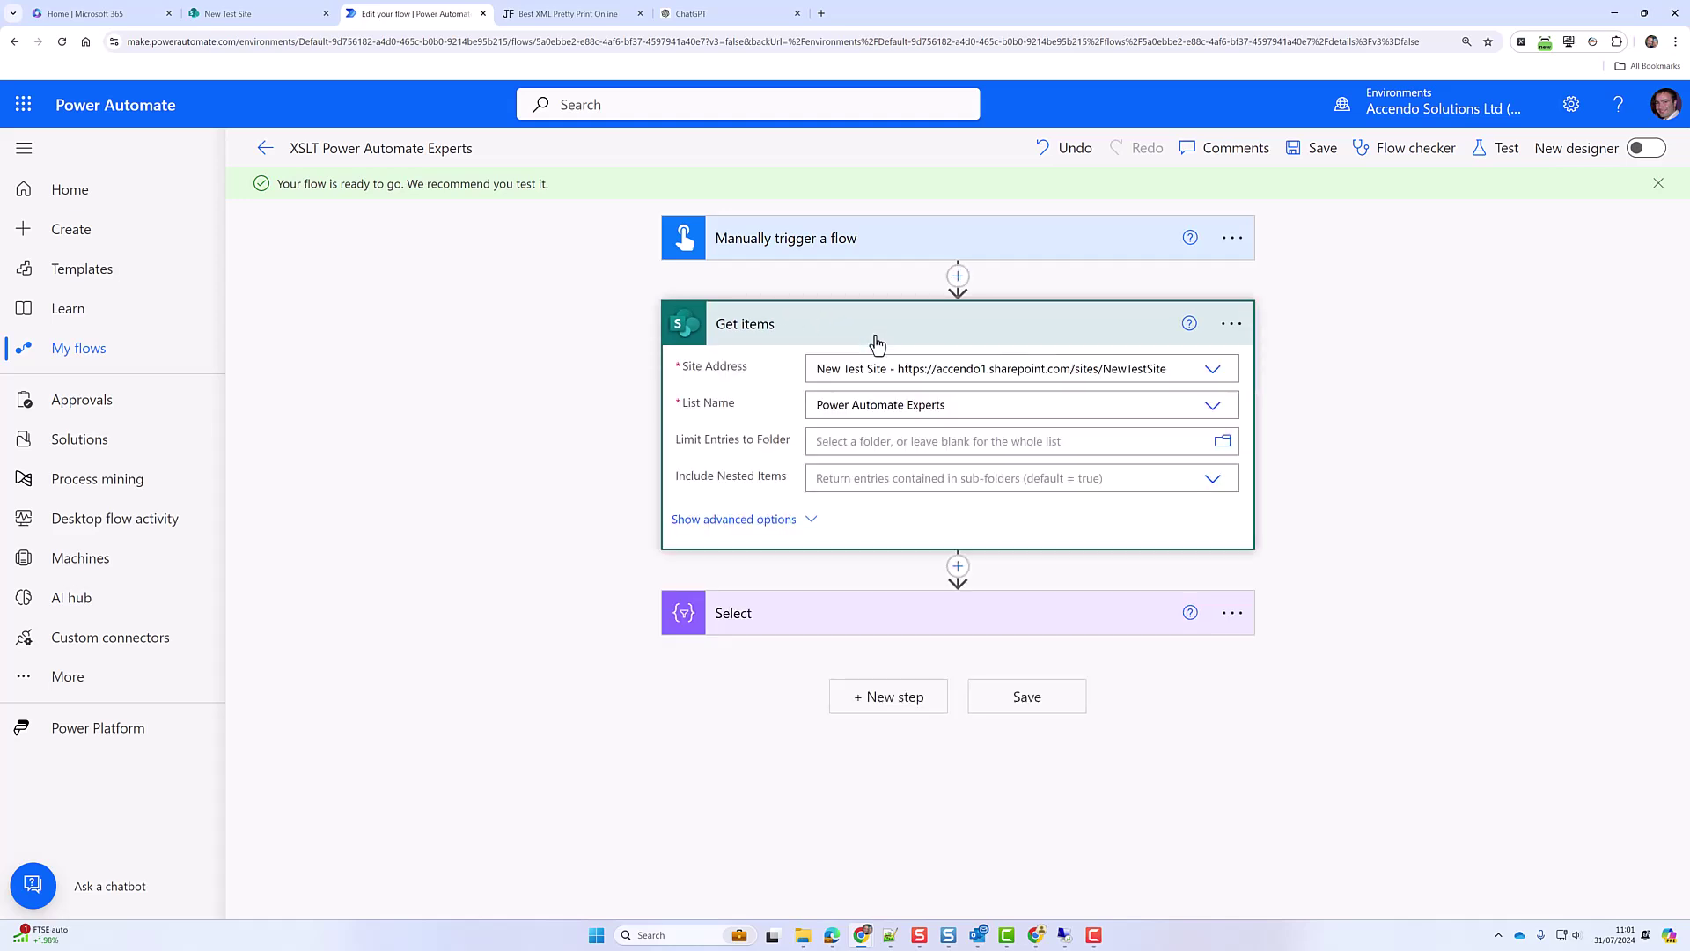
click(878, 343)
click(877, 424)
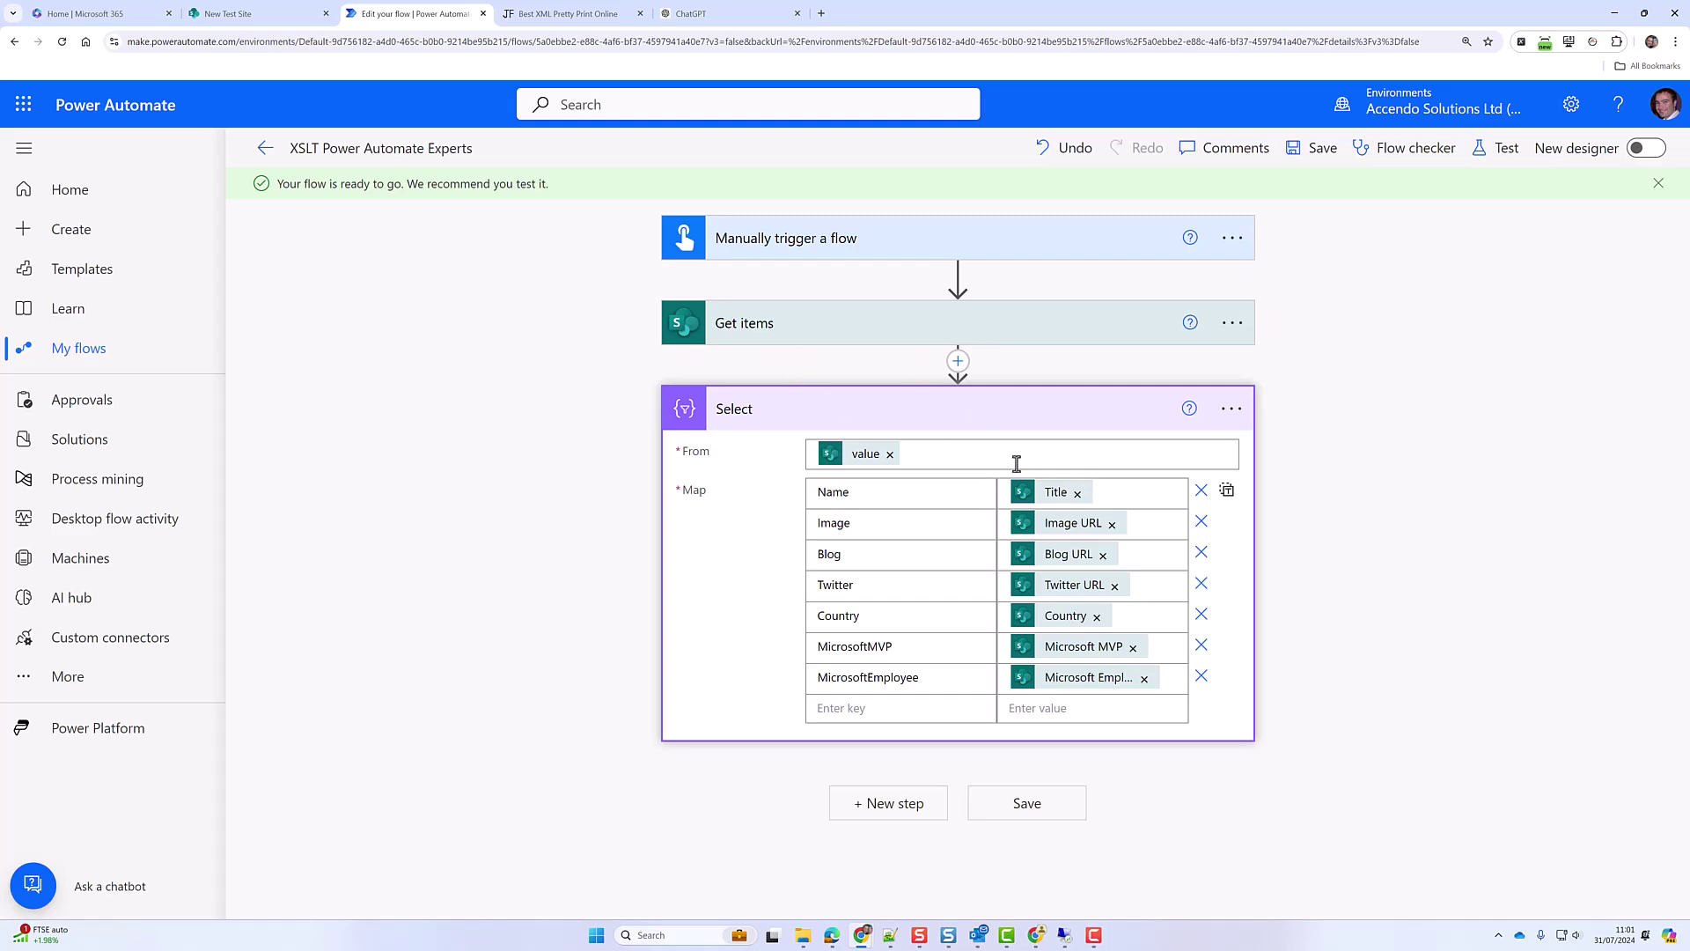
- Add a Compose action after Select and rename it PrepXML
click(865, 817)
text(compose)
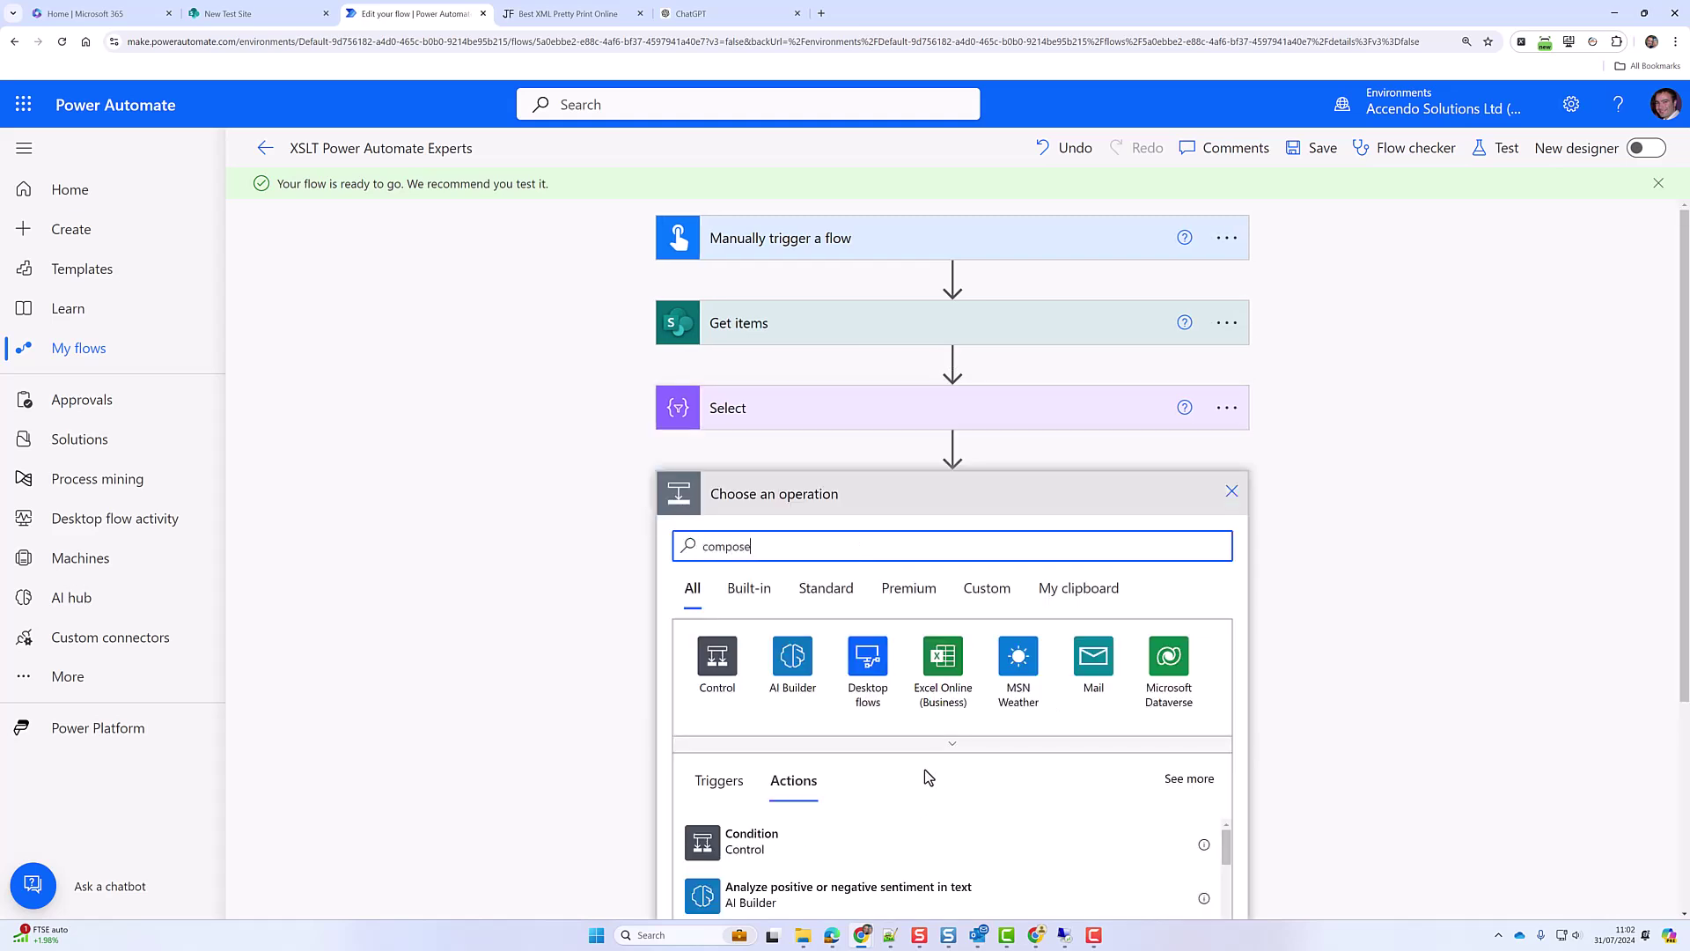
scroll(892, 763, down, 2)
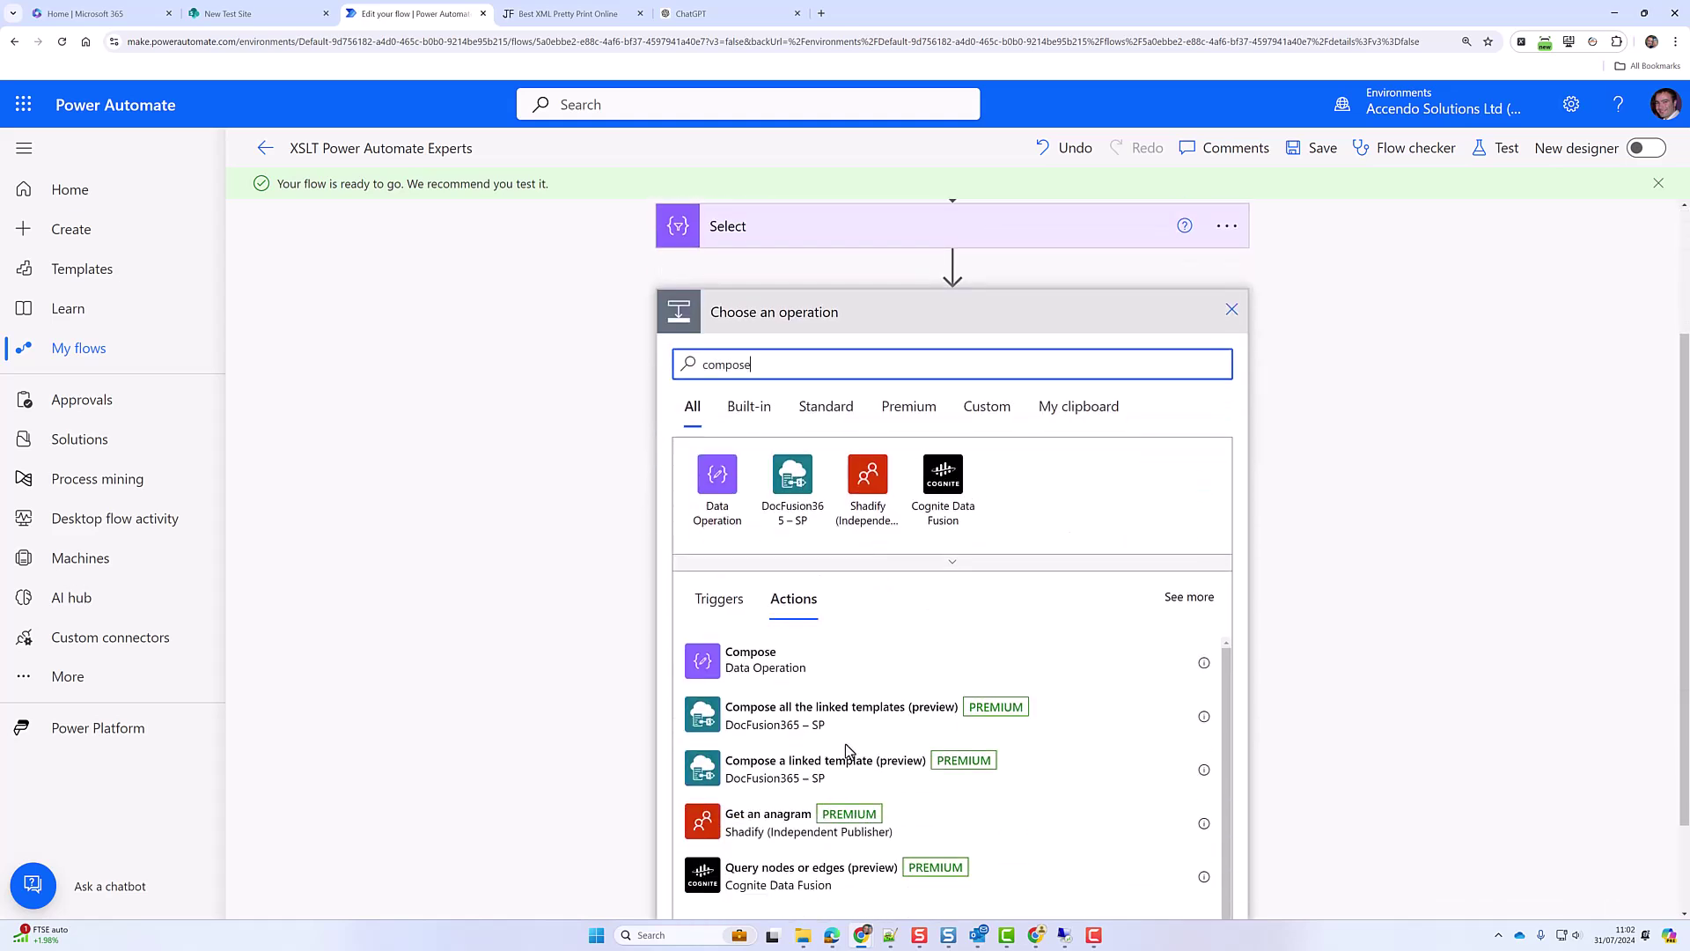
click(731, 663)
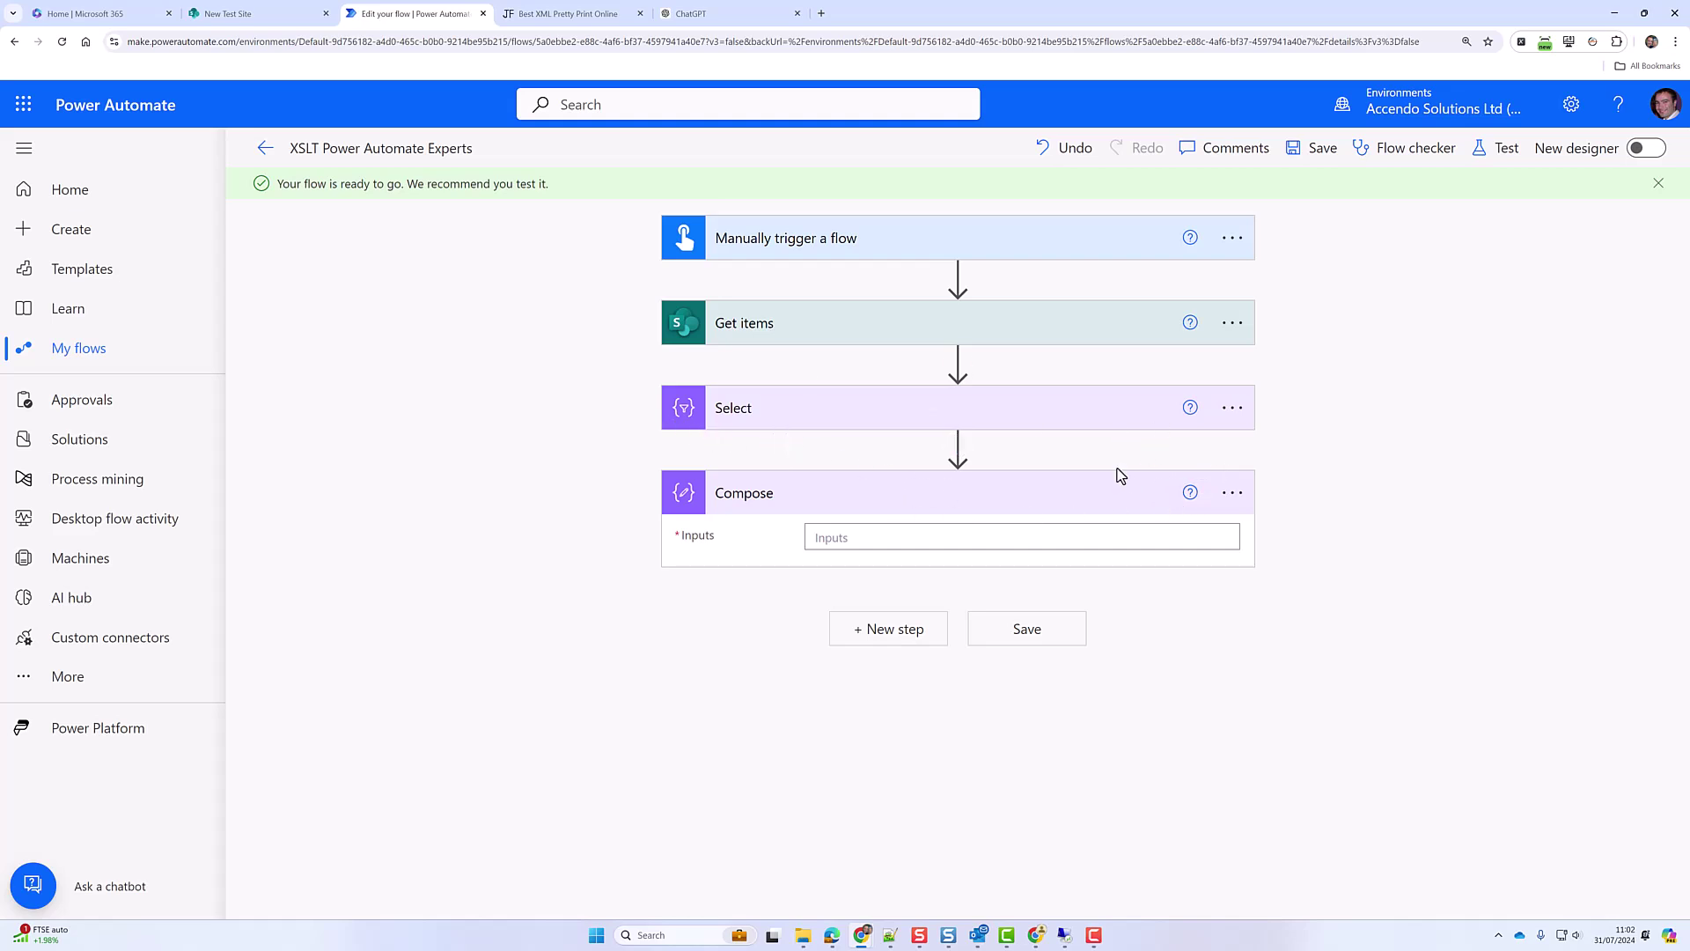
click(1234, 503)
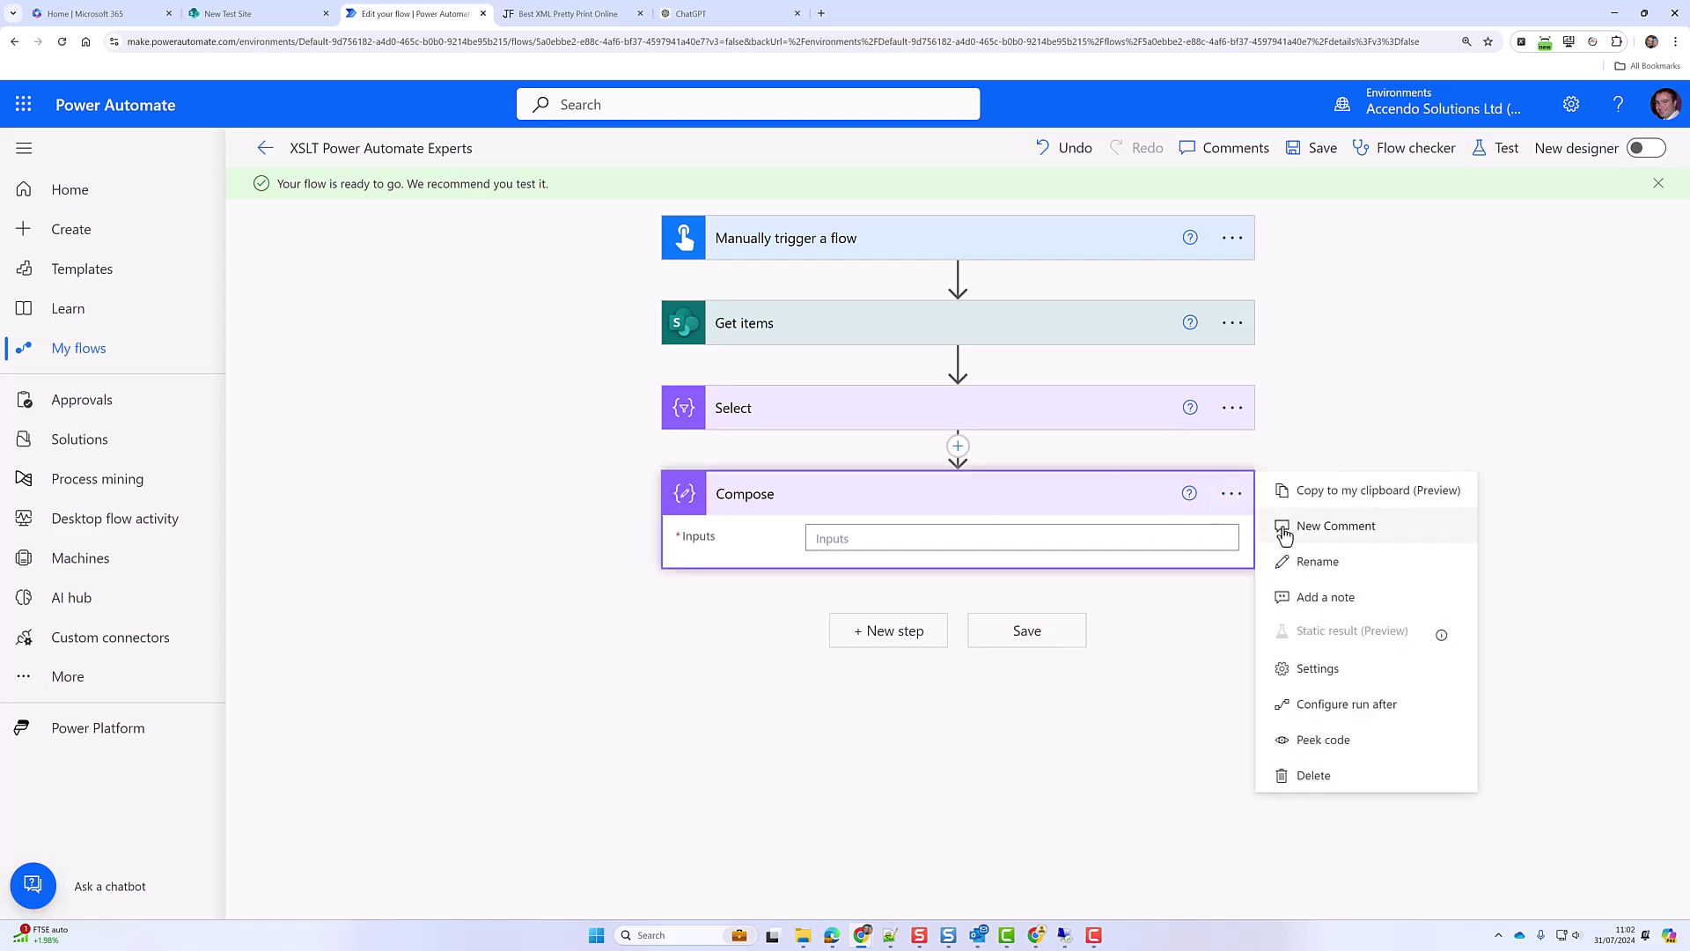
click(1303, 562)
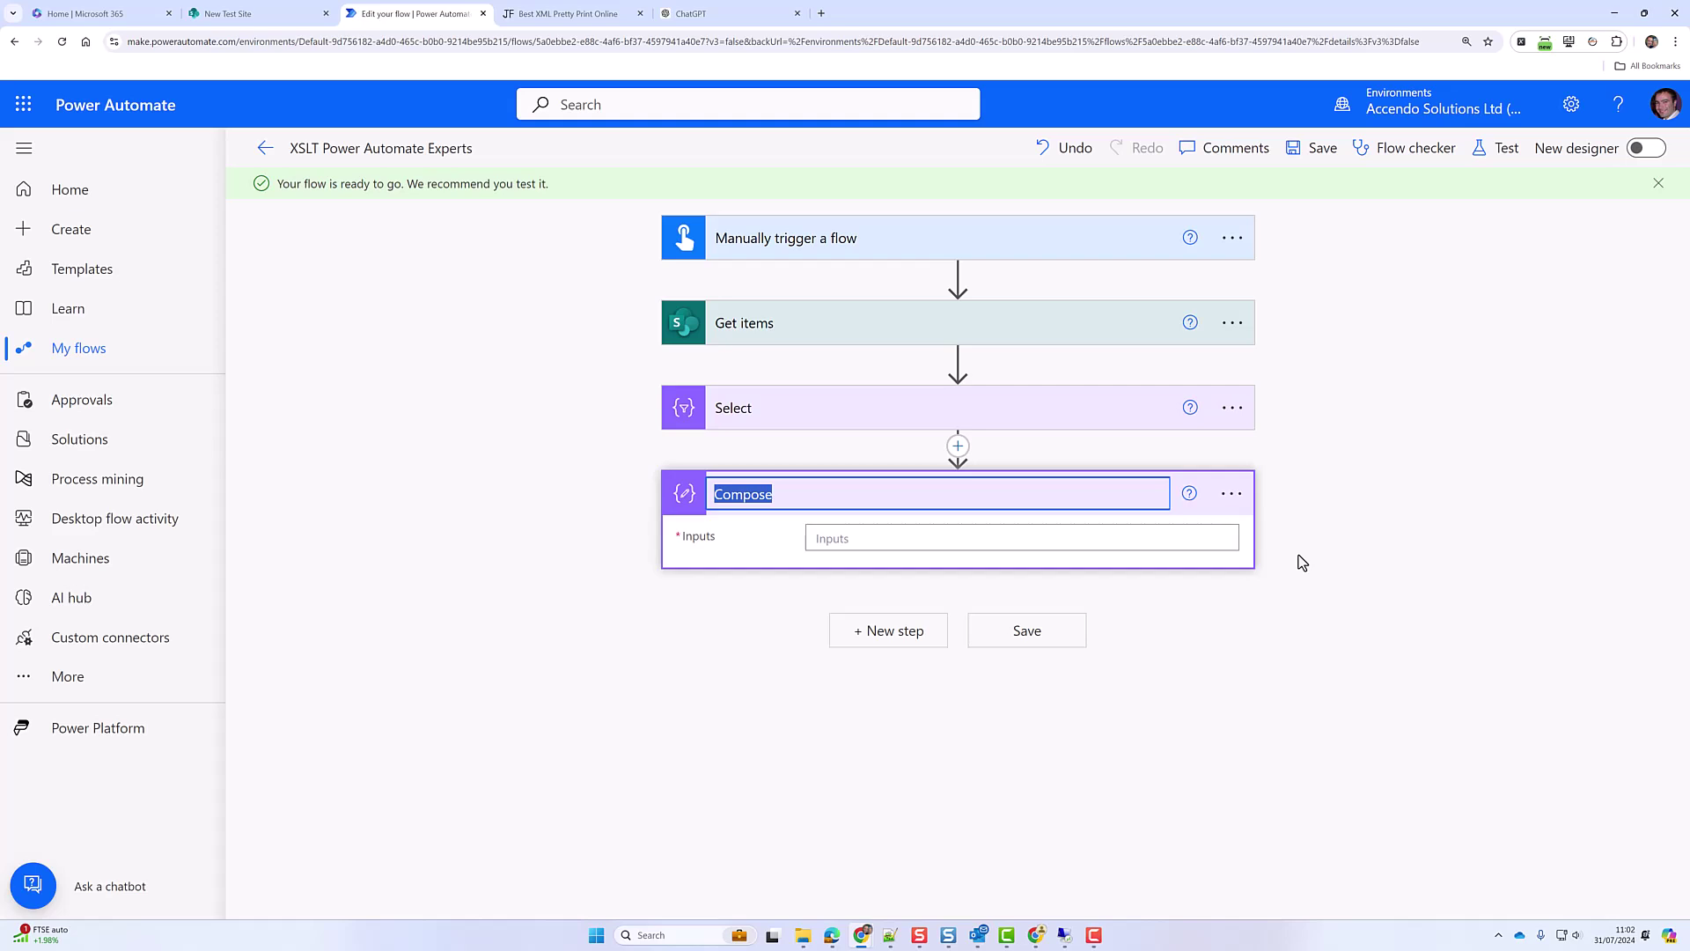
text(PRepXML)
key(Return)
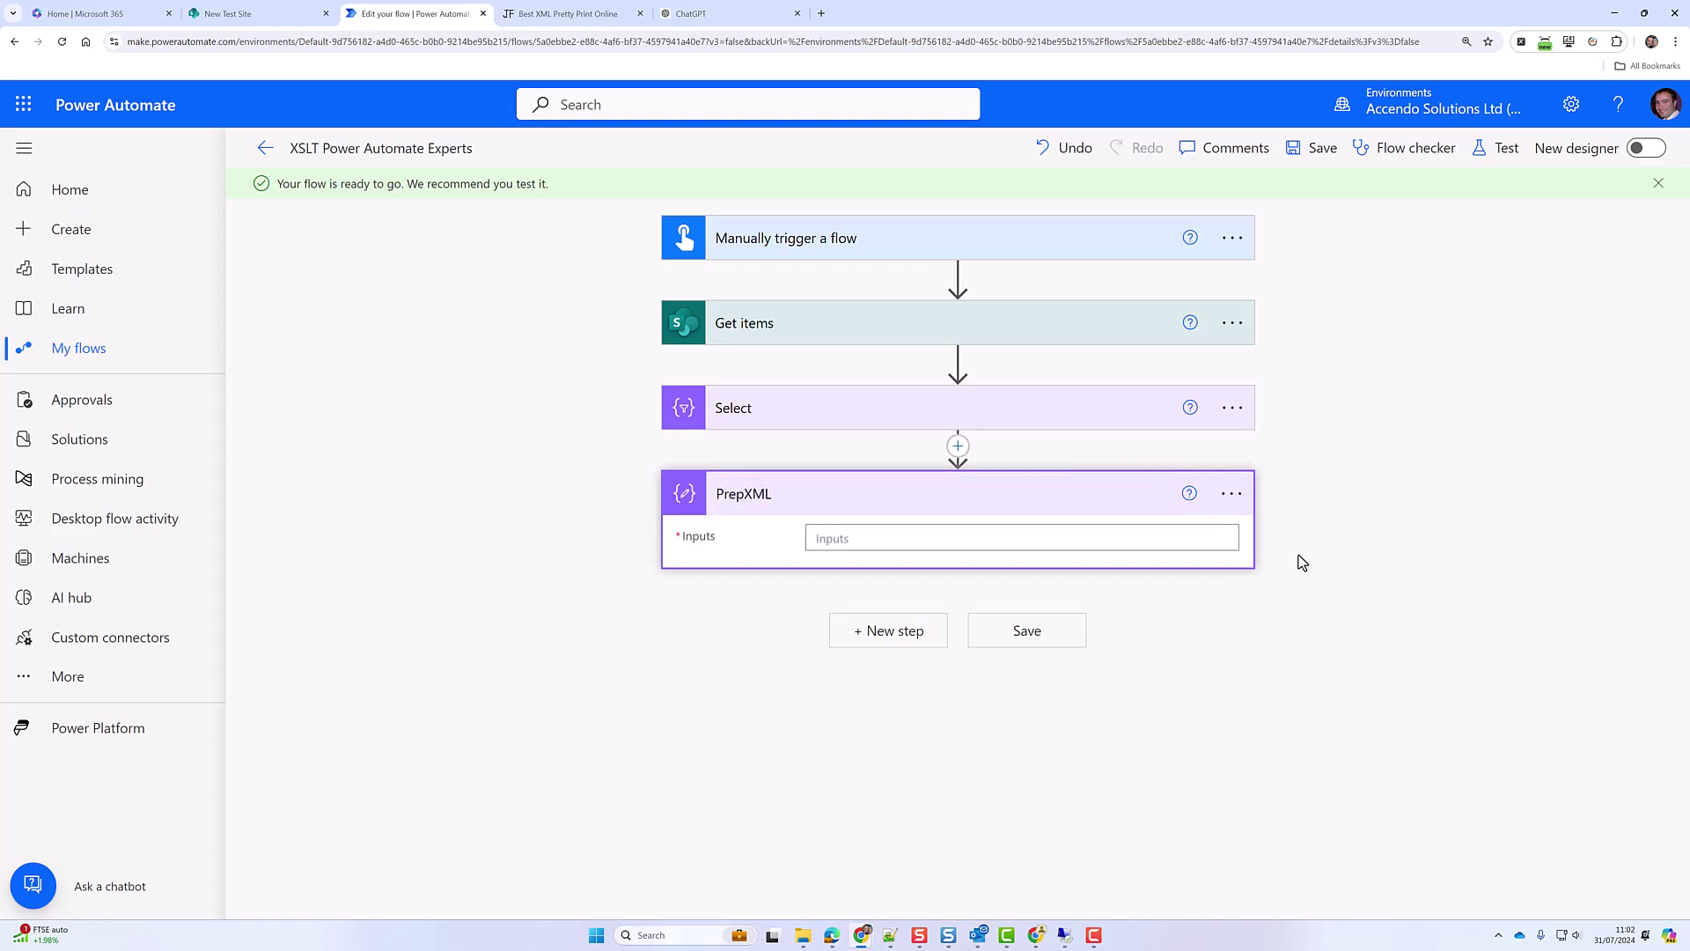
- Enter {"Experts": {"Expert": Output}} in PrepXML's inputs using Select's Output token
click(925, 540)
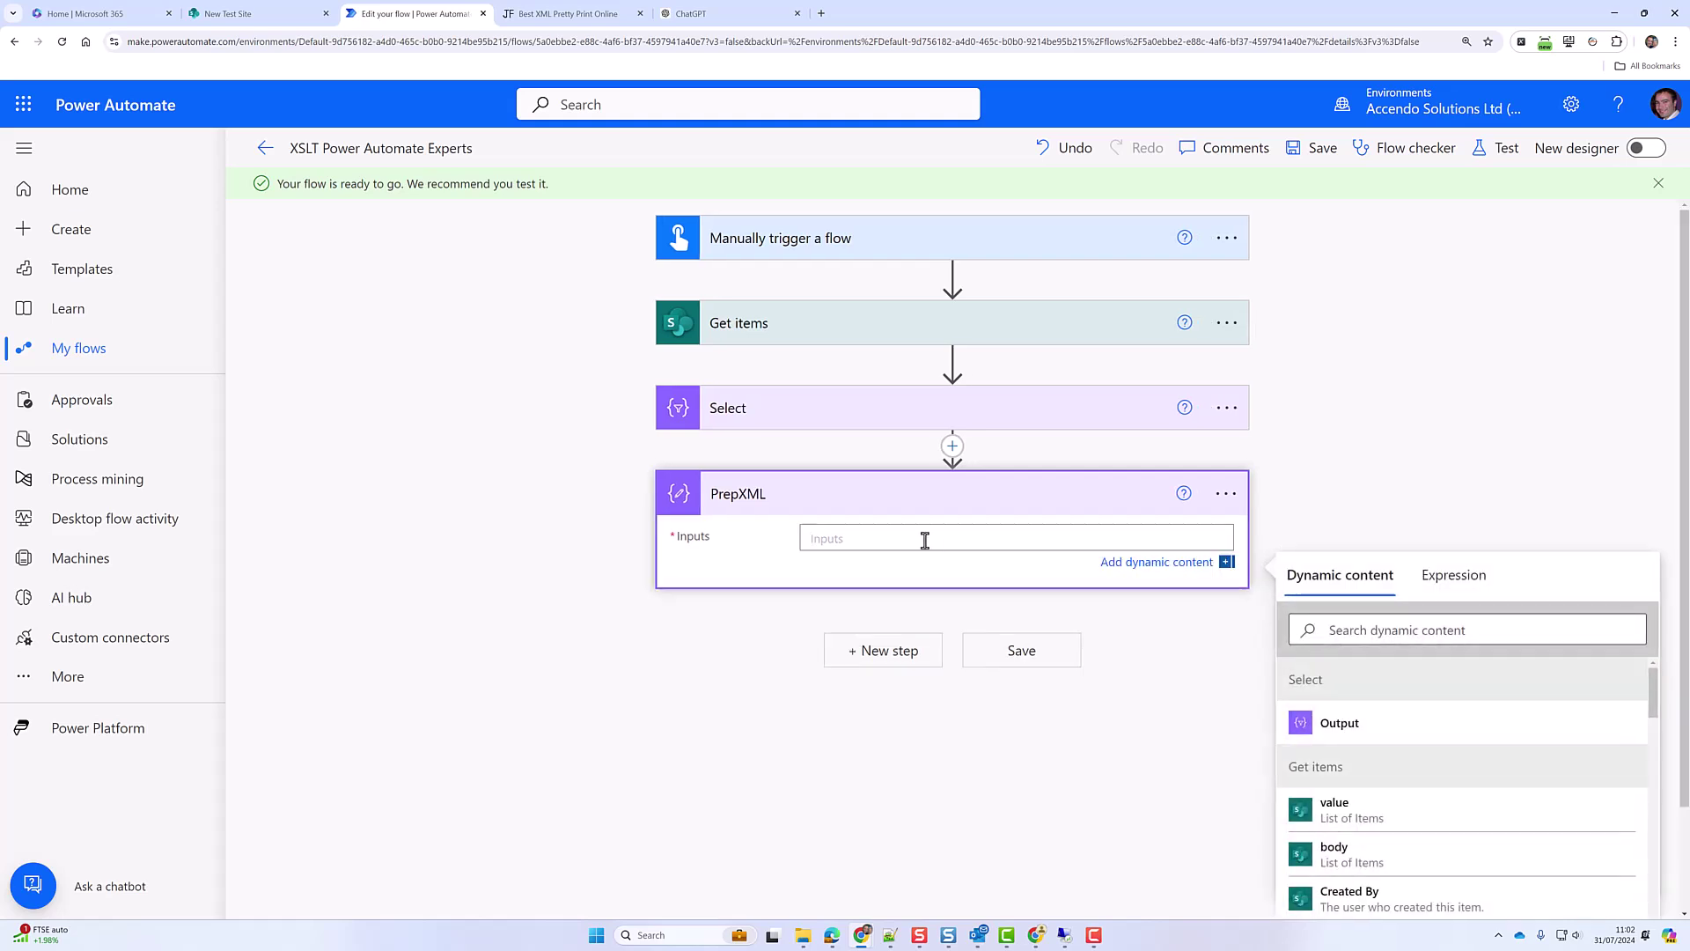
text({)
key(Return)
key(Return)
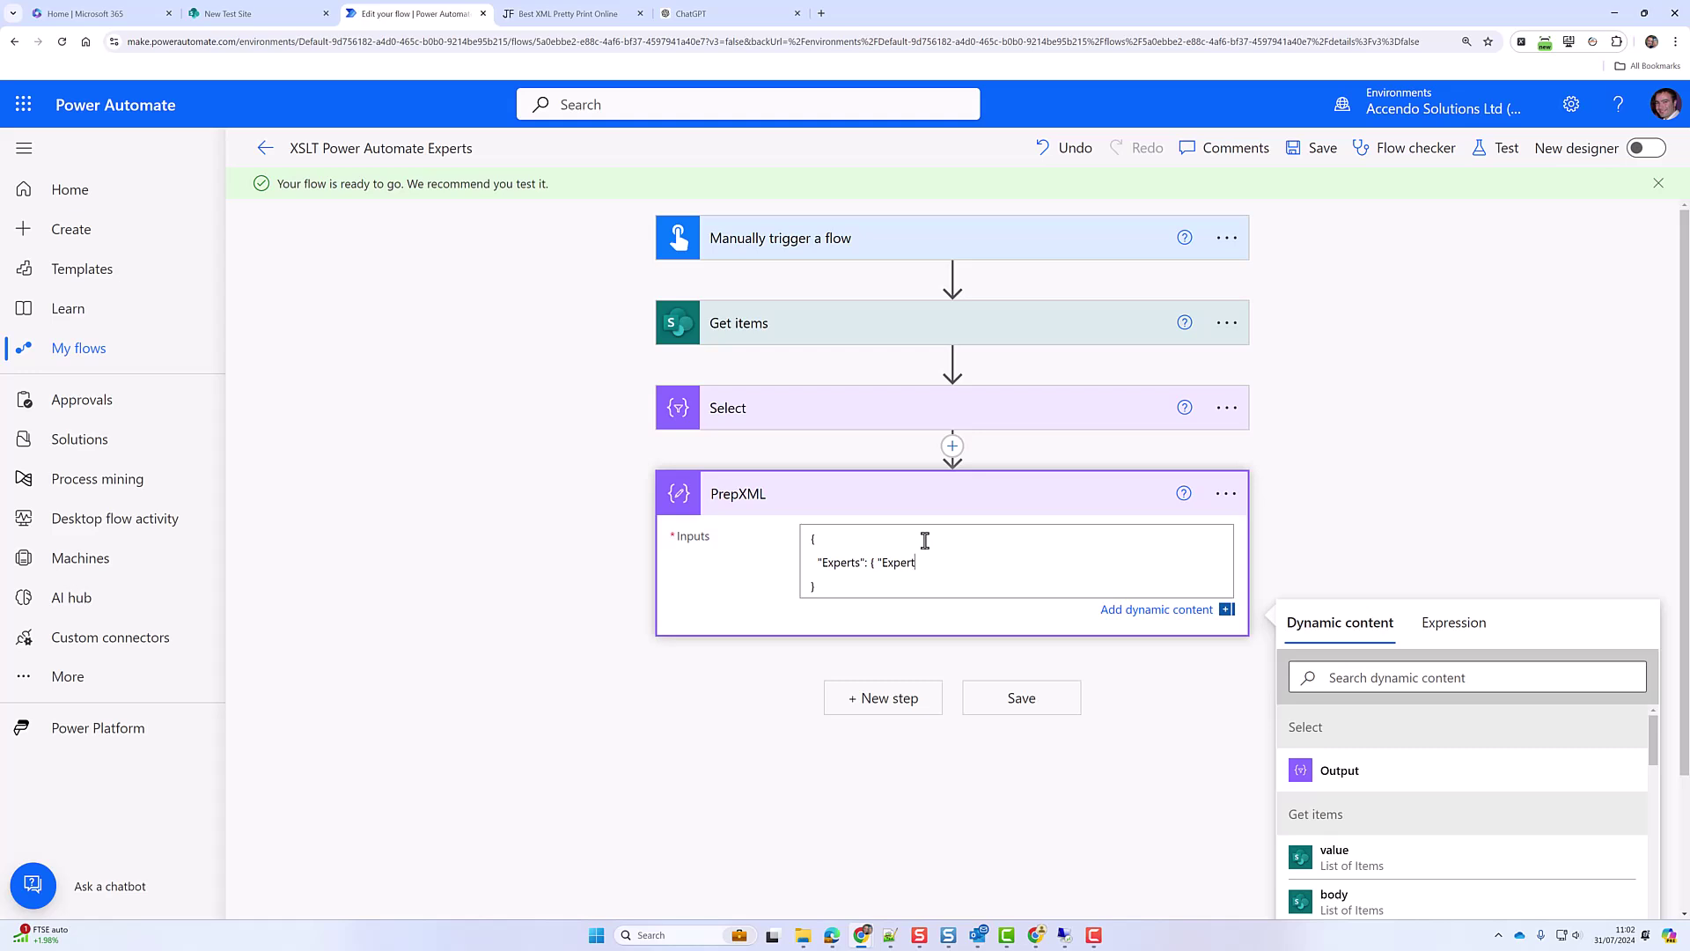
click(1334, 769)
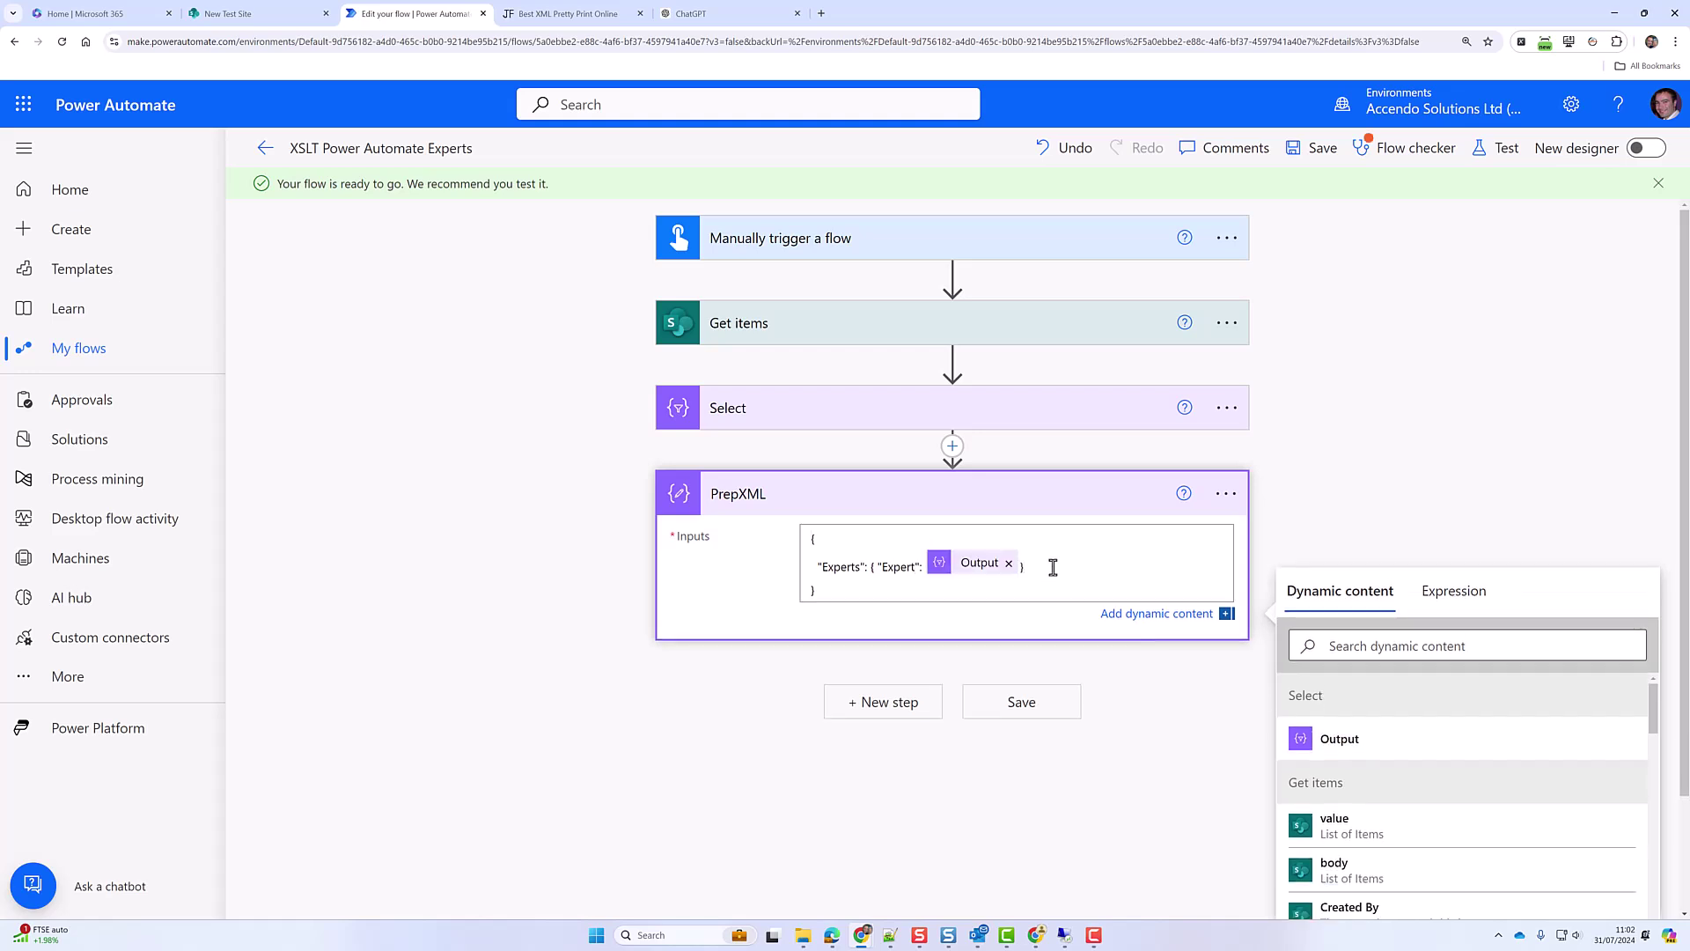
click(891, 710)
- Add a second Compose action after PrepXML and rename it XML
text(comp)
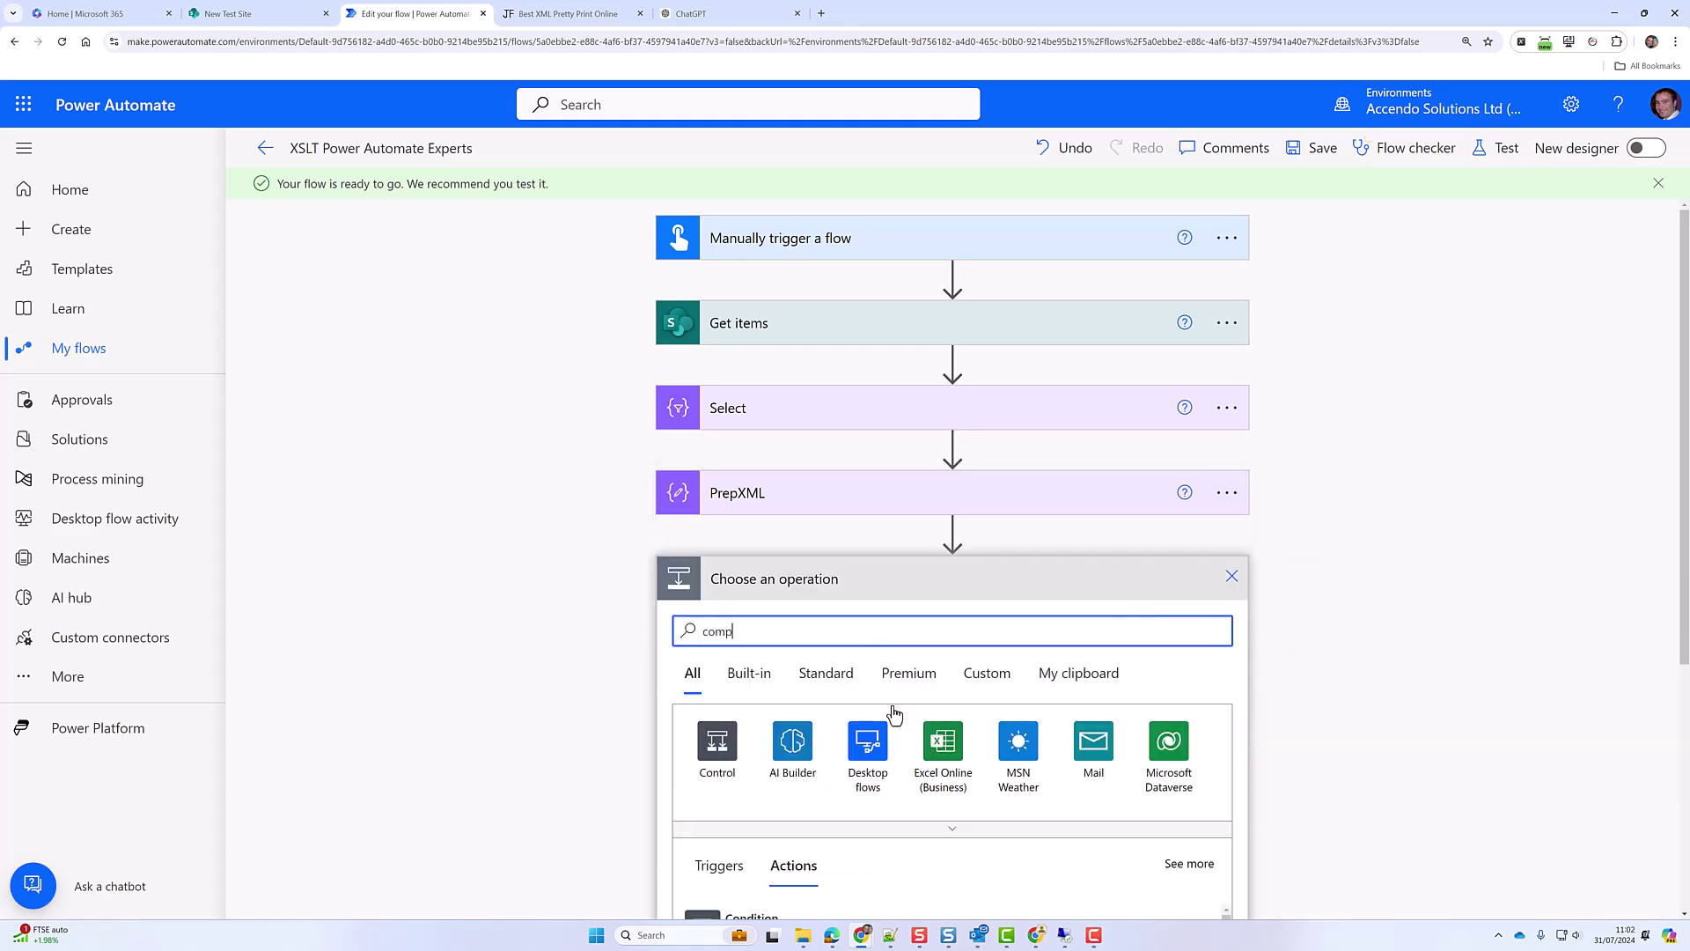
text(ose)
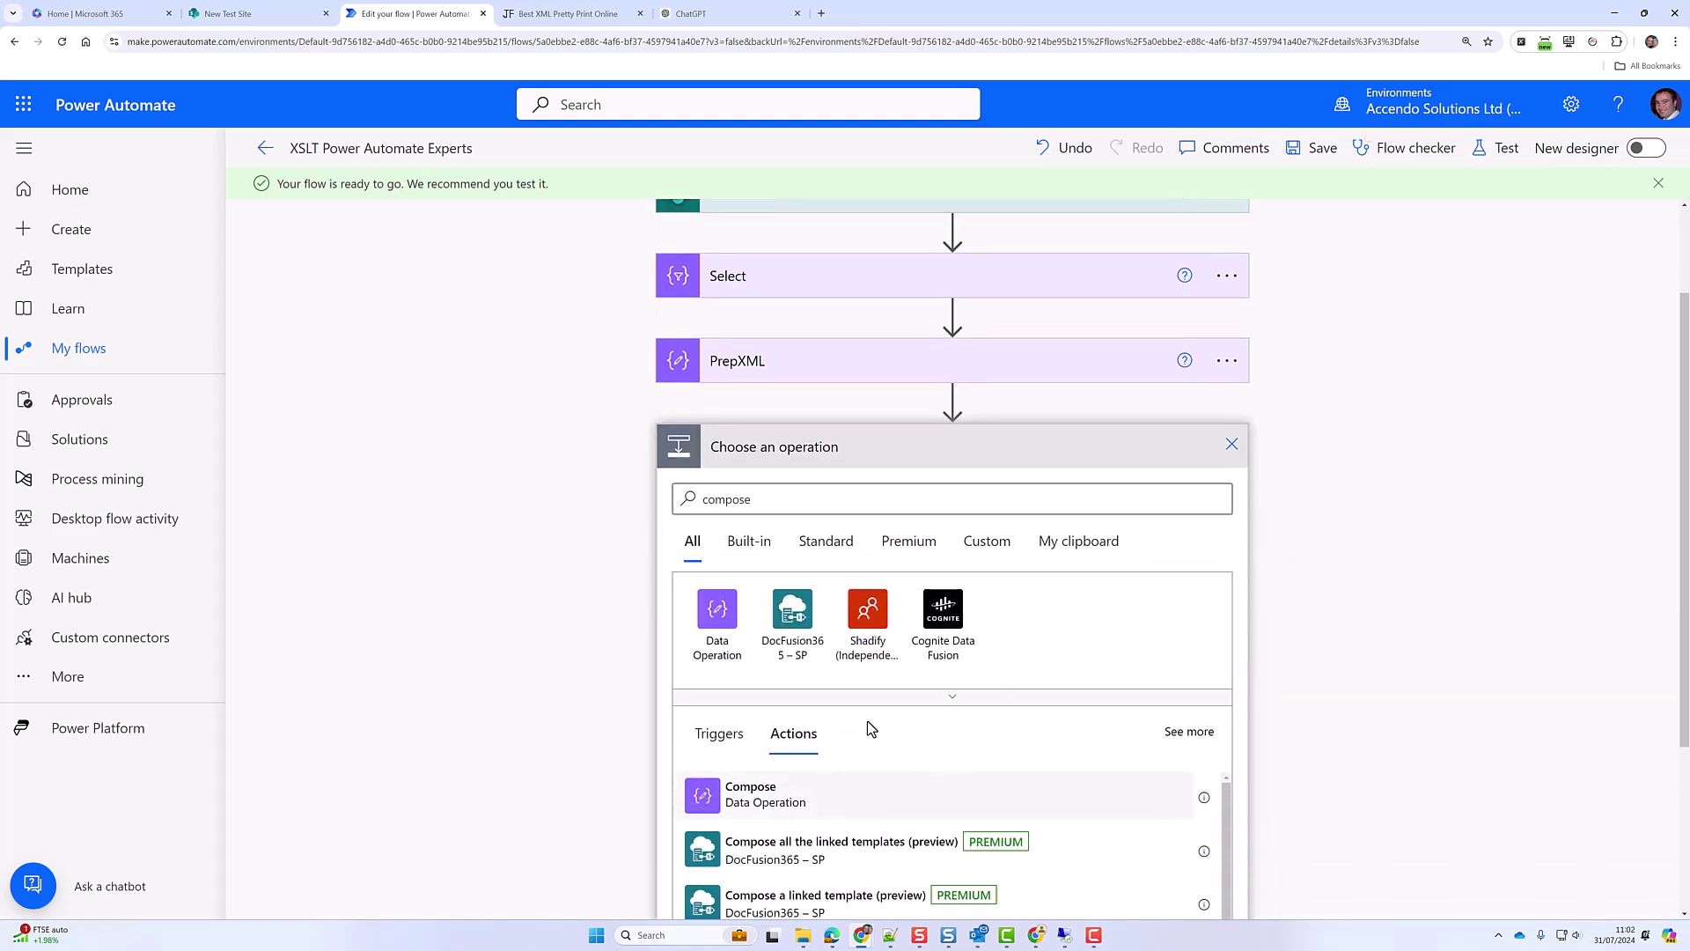
click(796, 811)
click(1232, 578)
click(1272, 645)
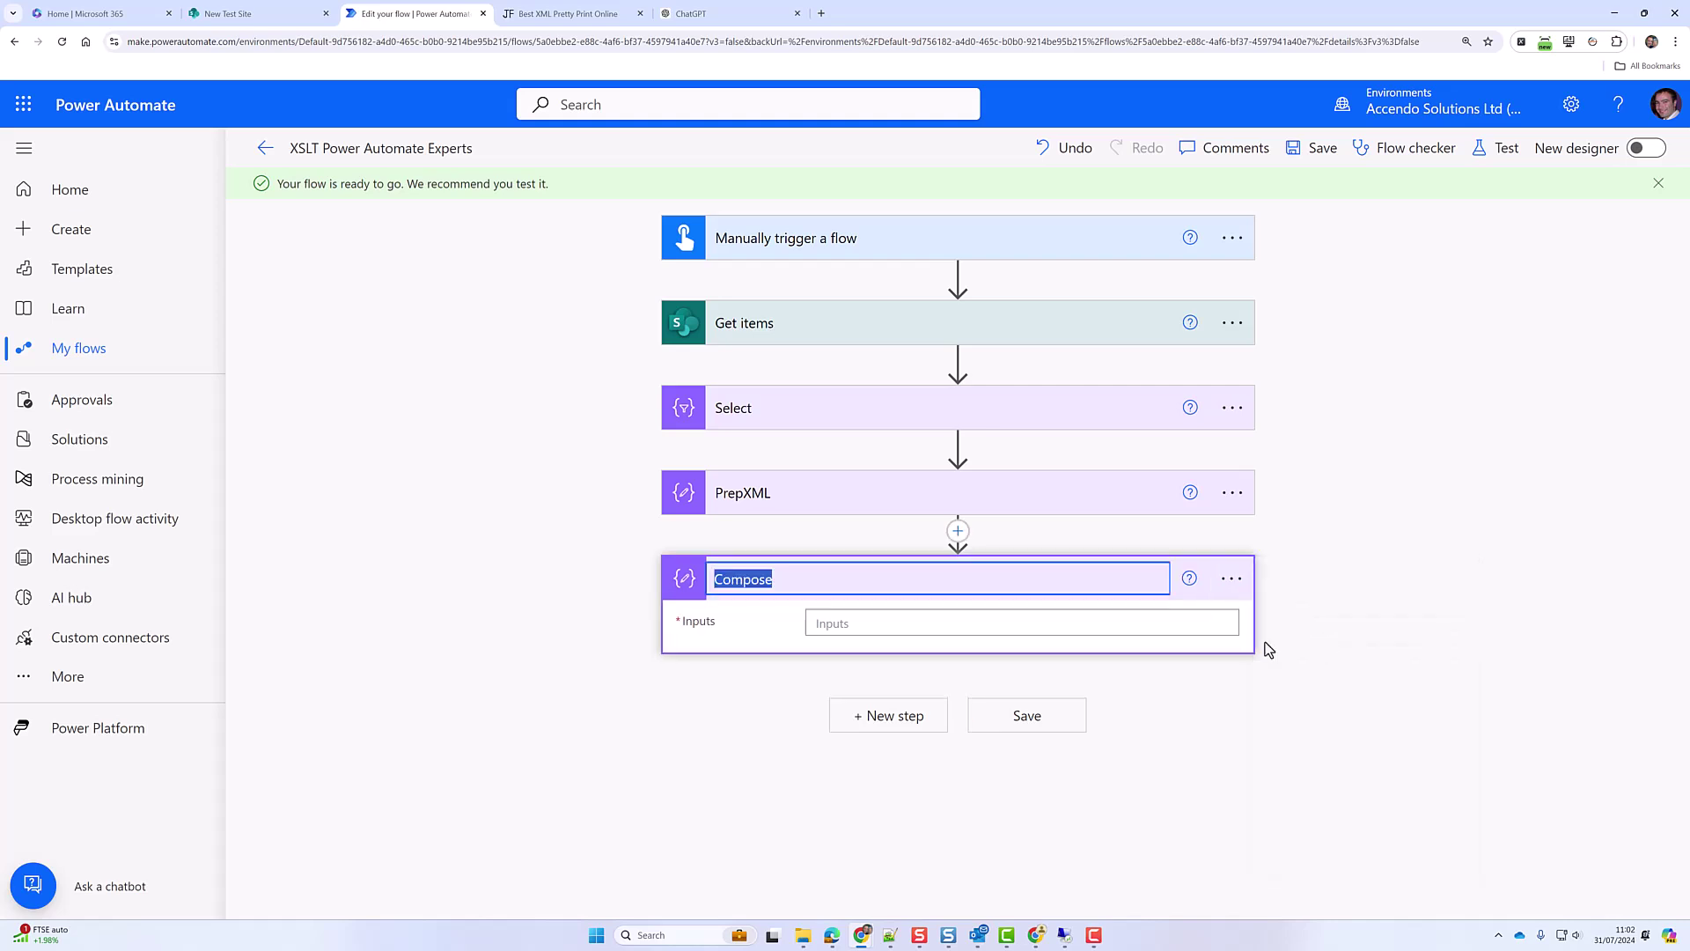
text(XML)
key(Return)
- Set the XML step's input to the expression xml(outputs('PrepXML')) and save the flow
click(1124, 620)
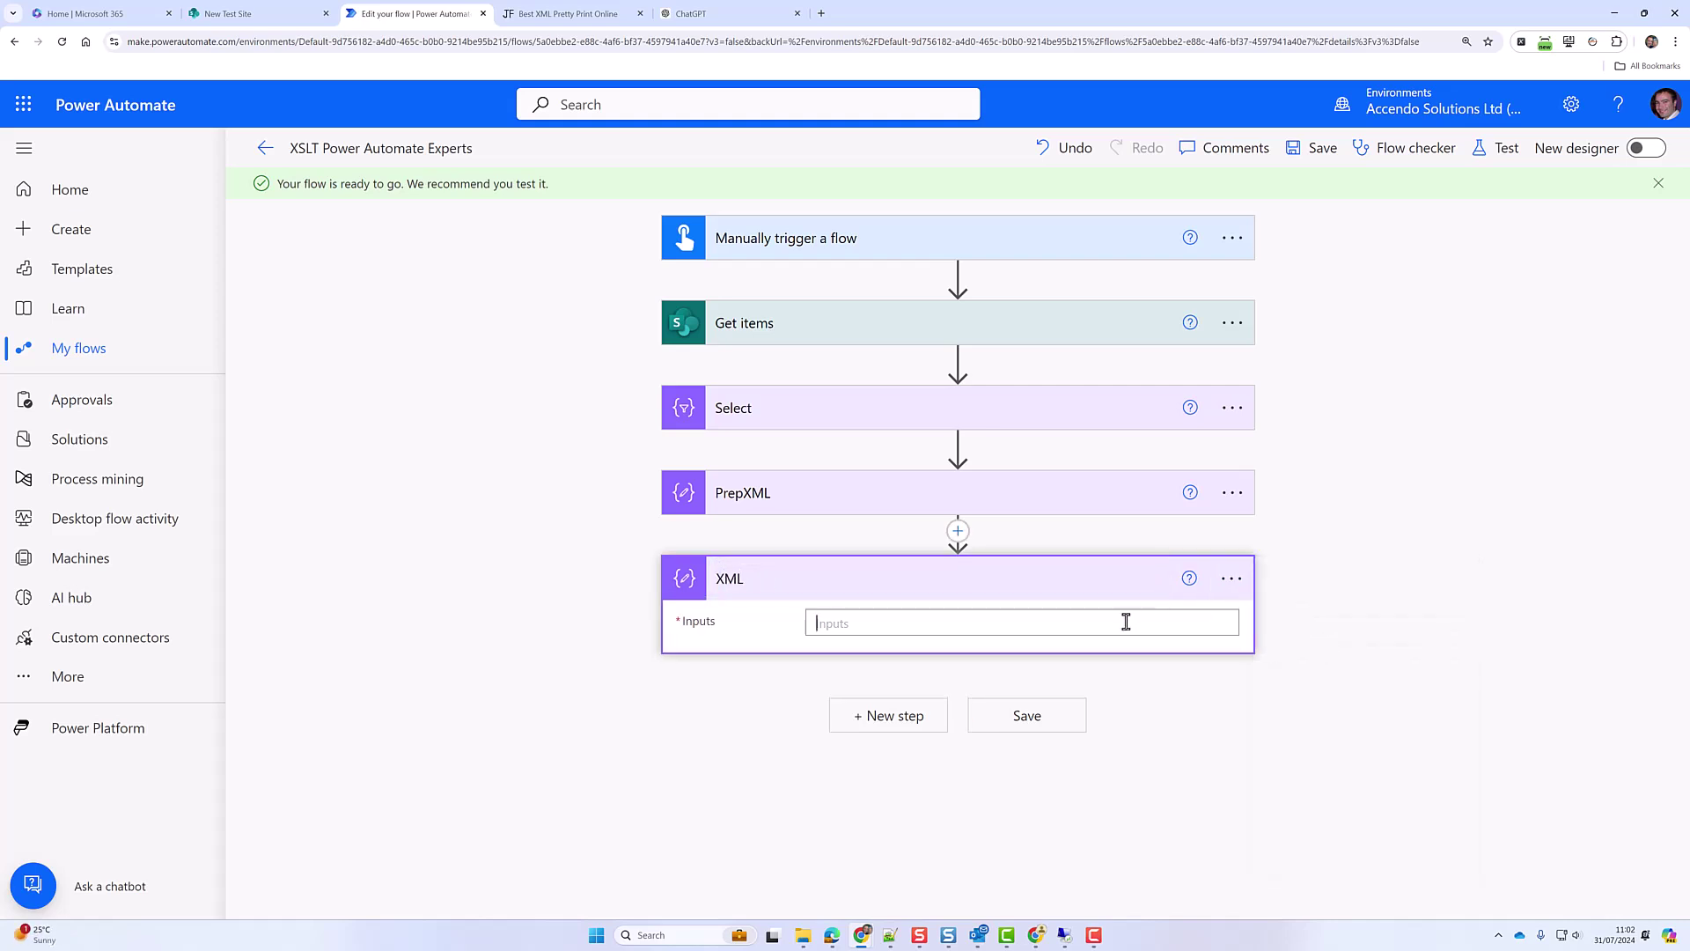
click(1453, 660)
text(xml()
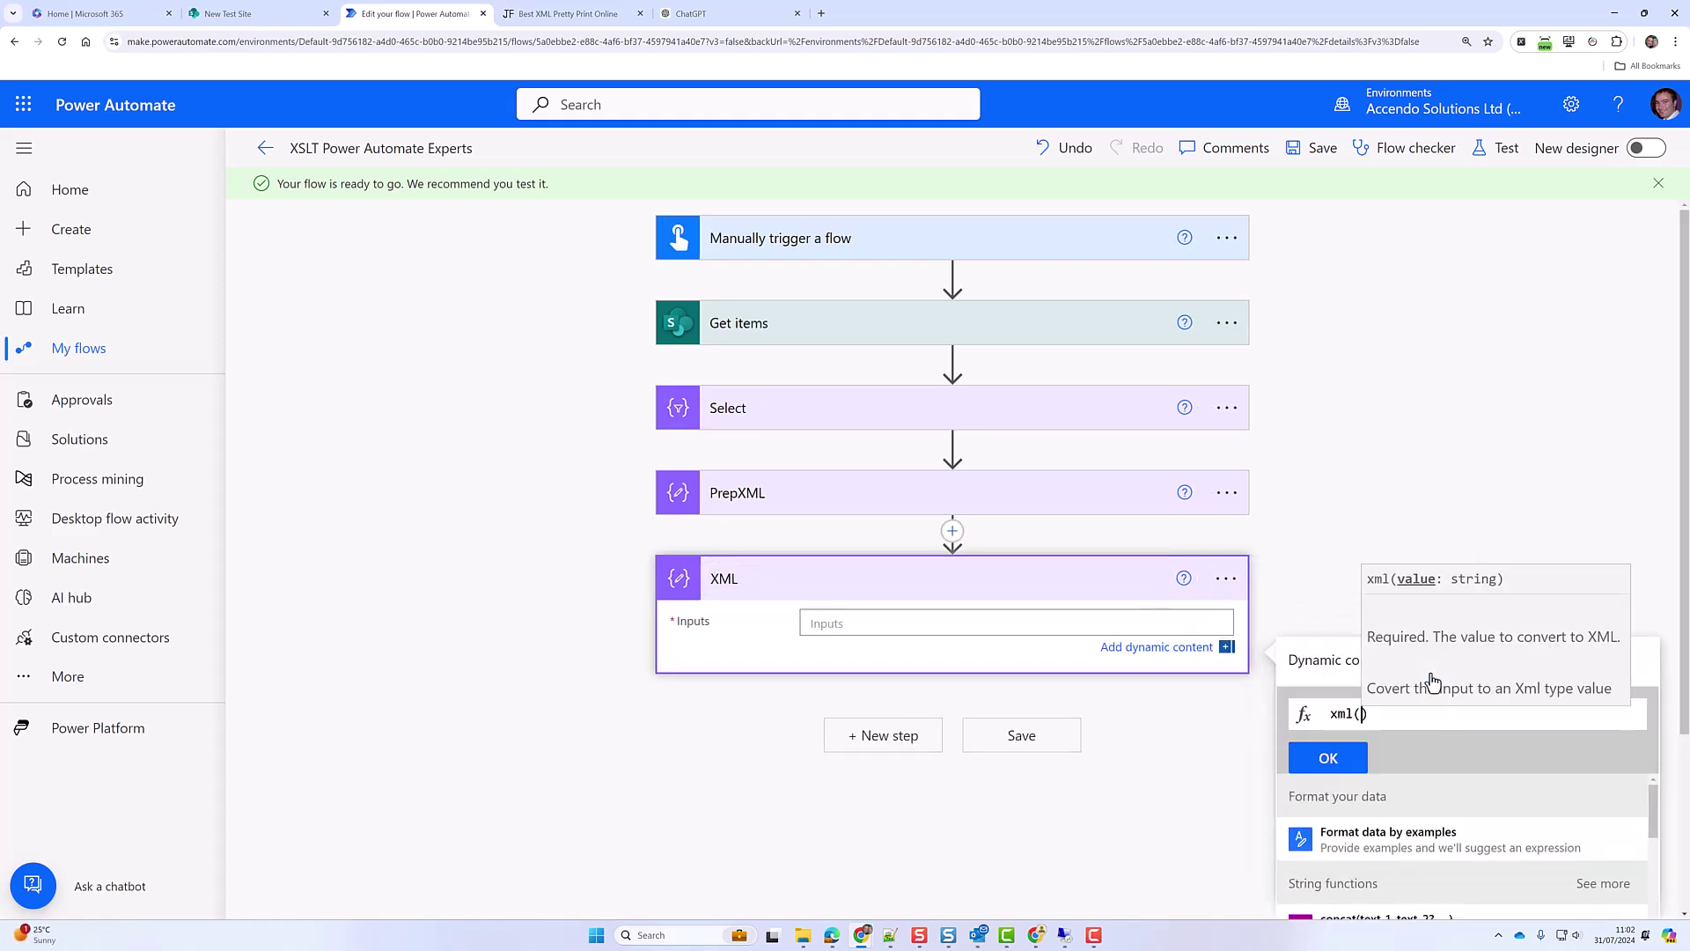
click(1340, 660)
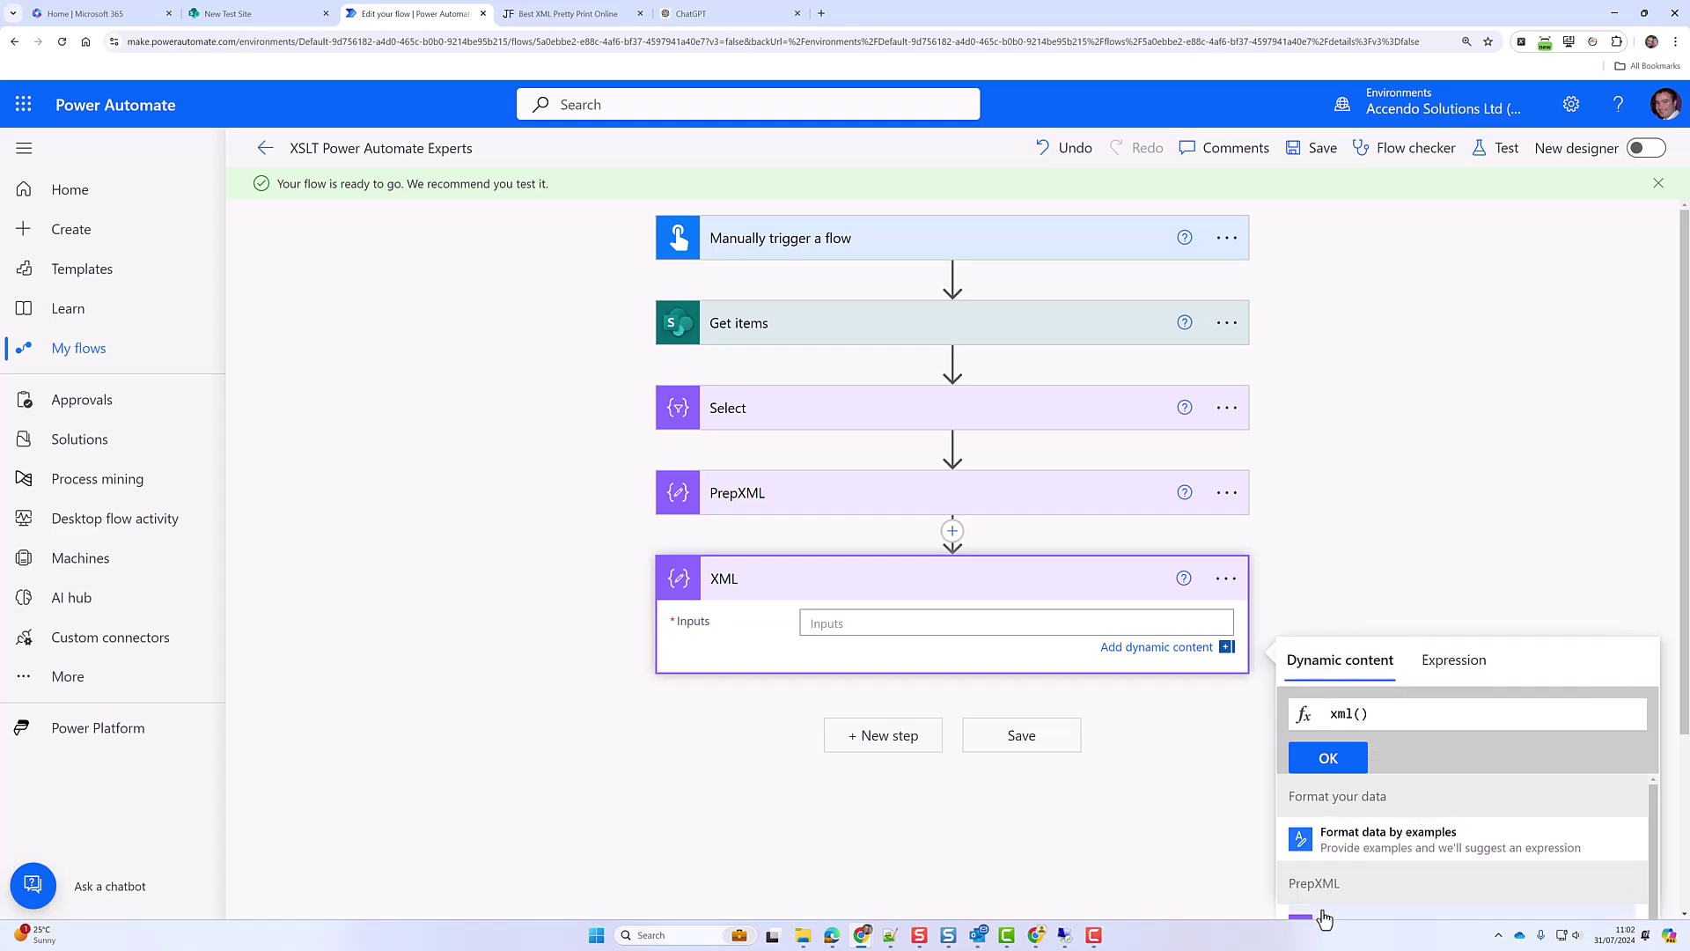
scroll(1334, 892, down, 1)
click(1340, 870)
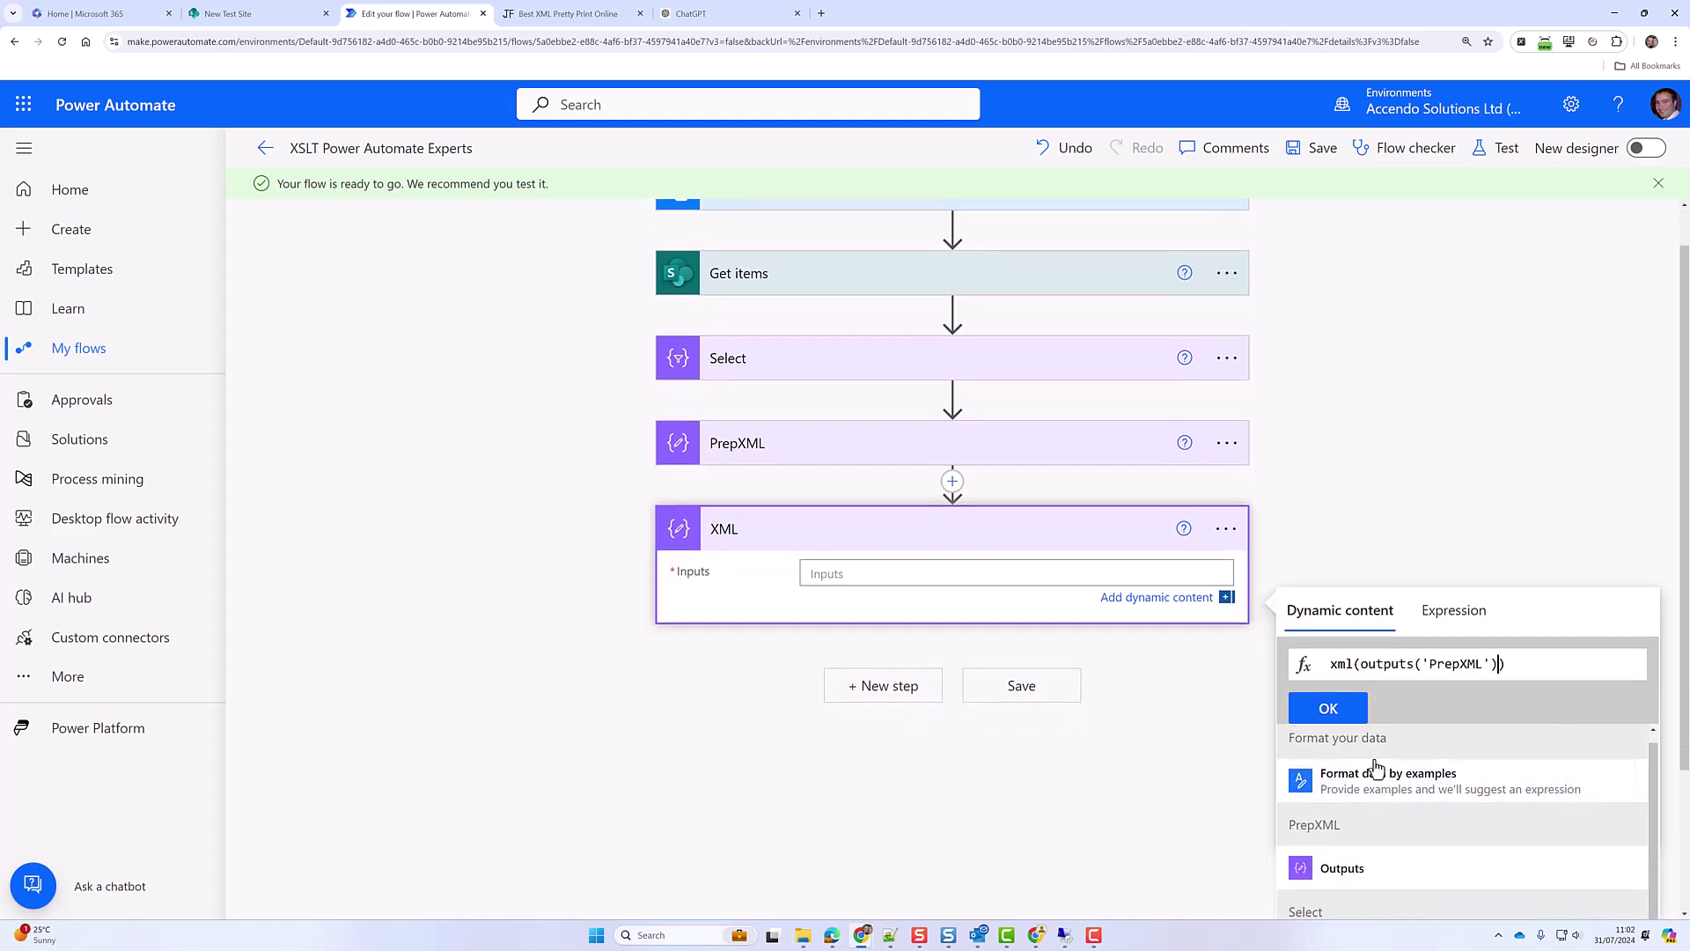
click(1329, 709)
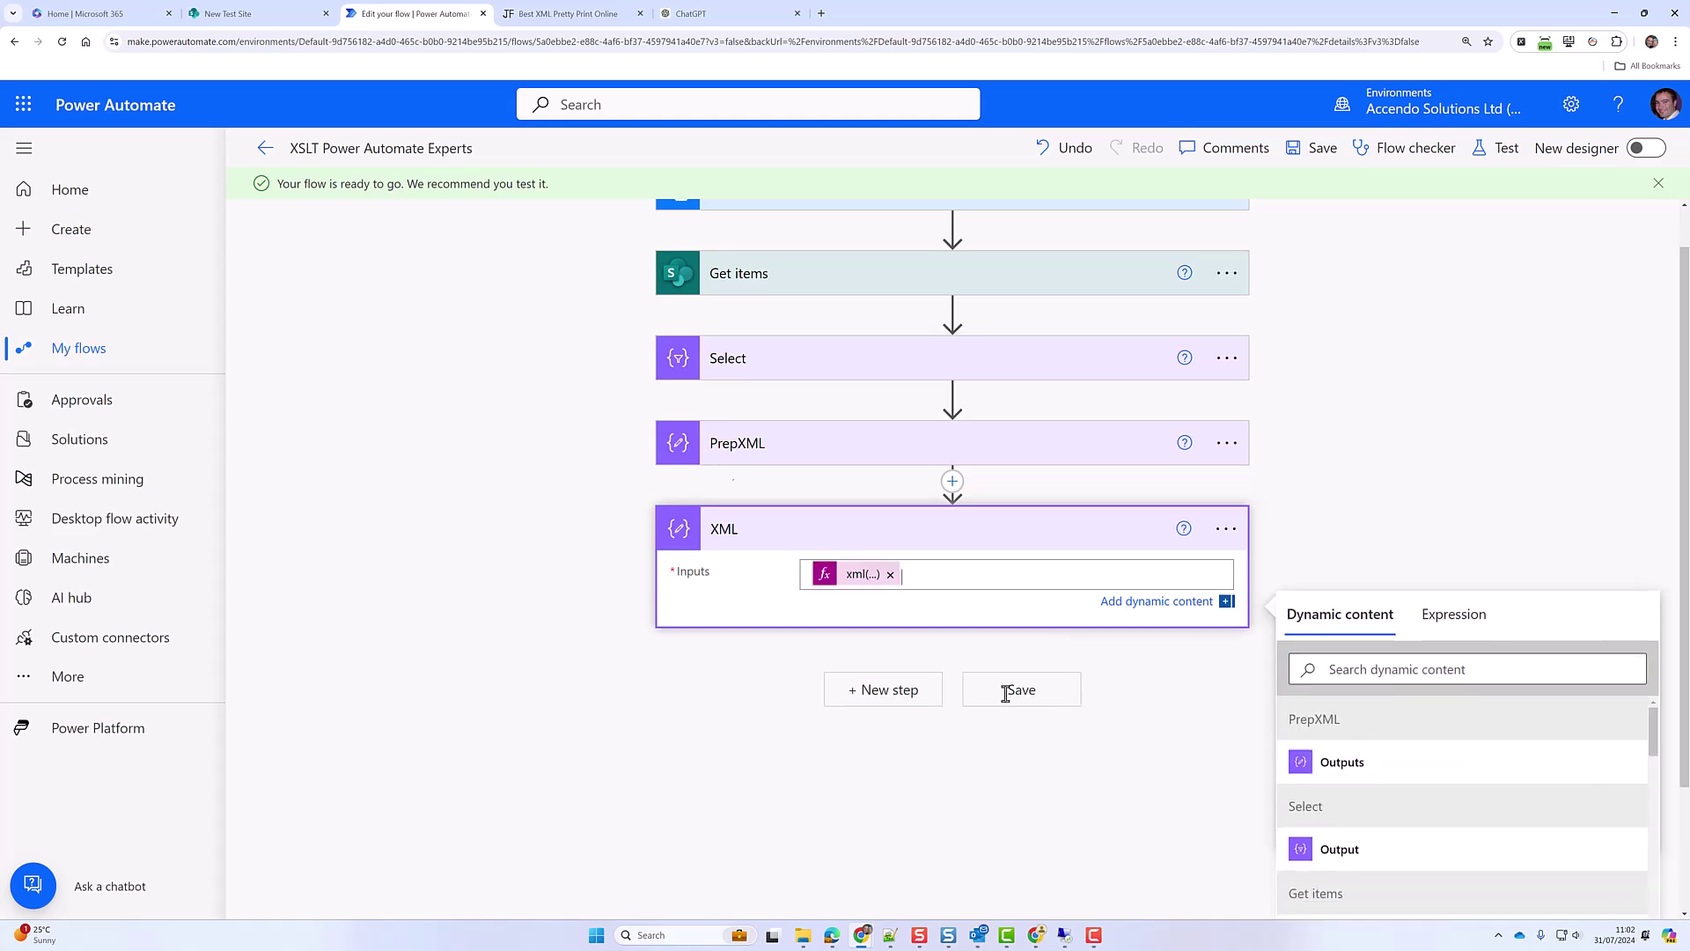
click(1032, 695)
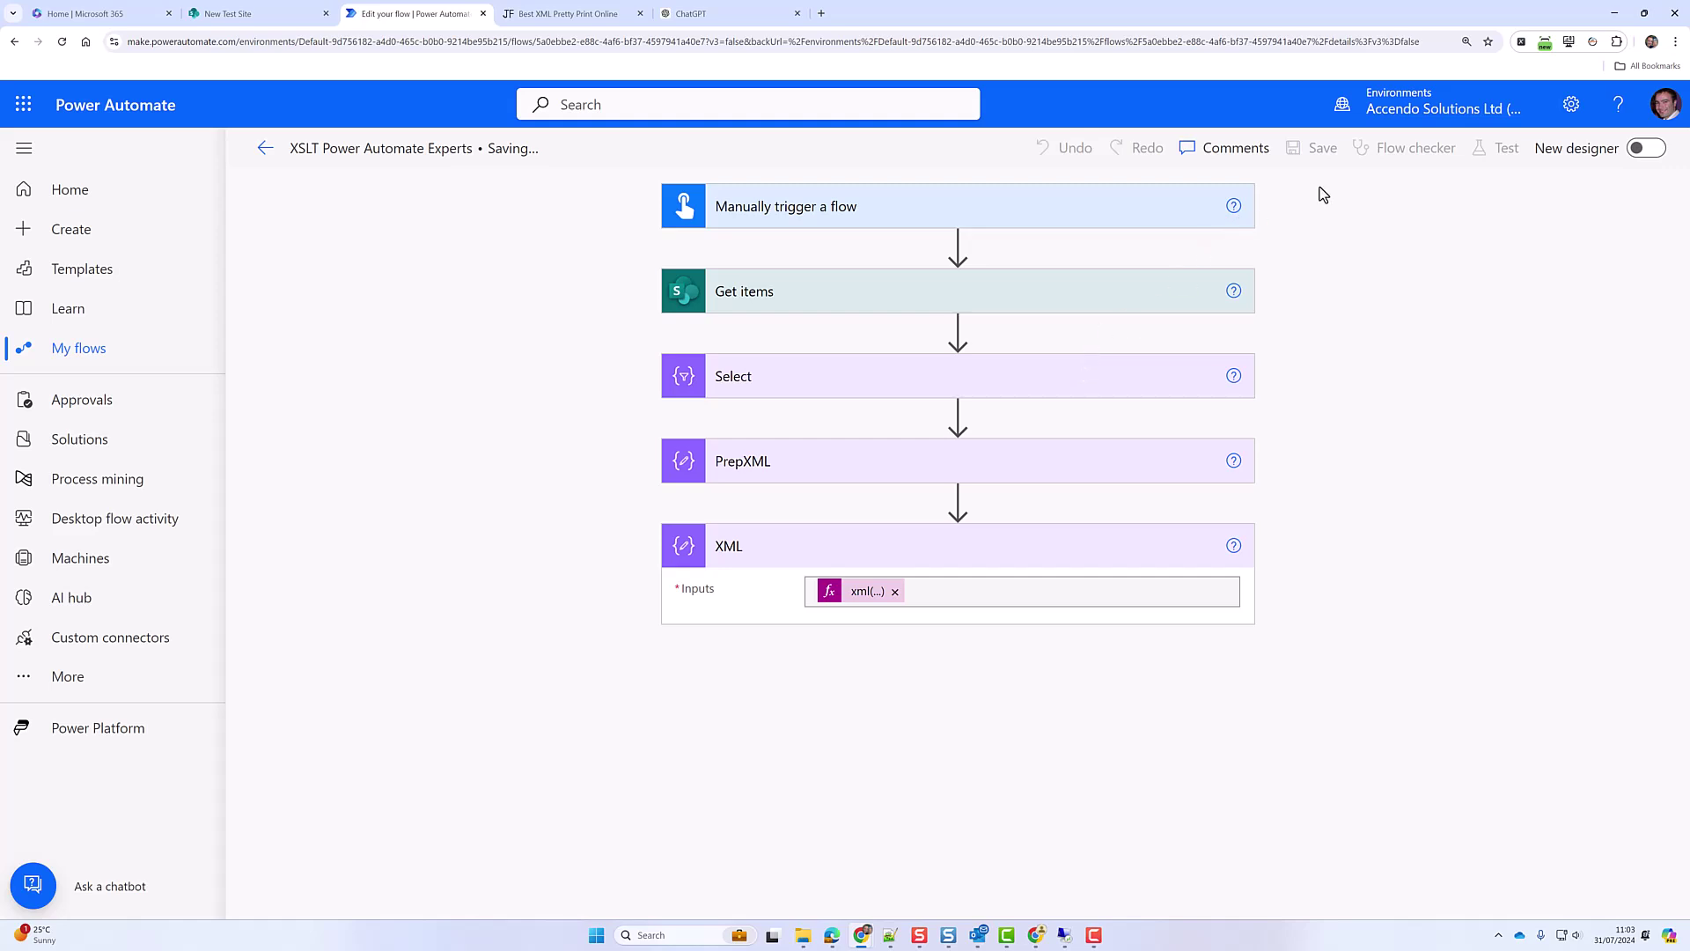
- Test the flow with the recent trigger and copy the XML step's generated Experts XML
click(1506, 148)
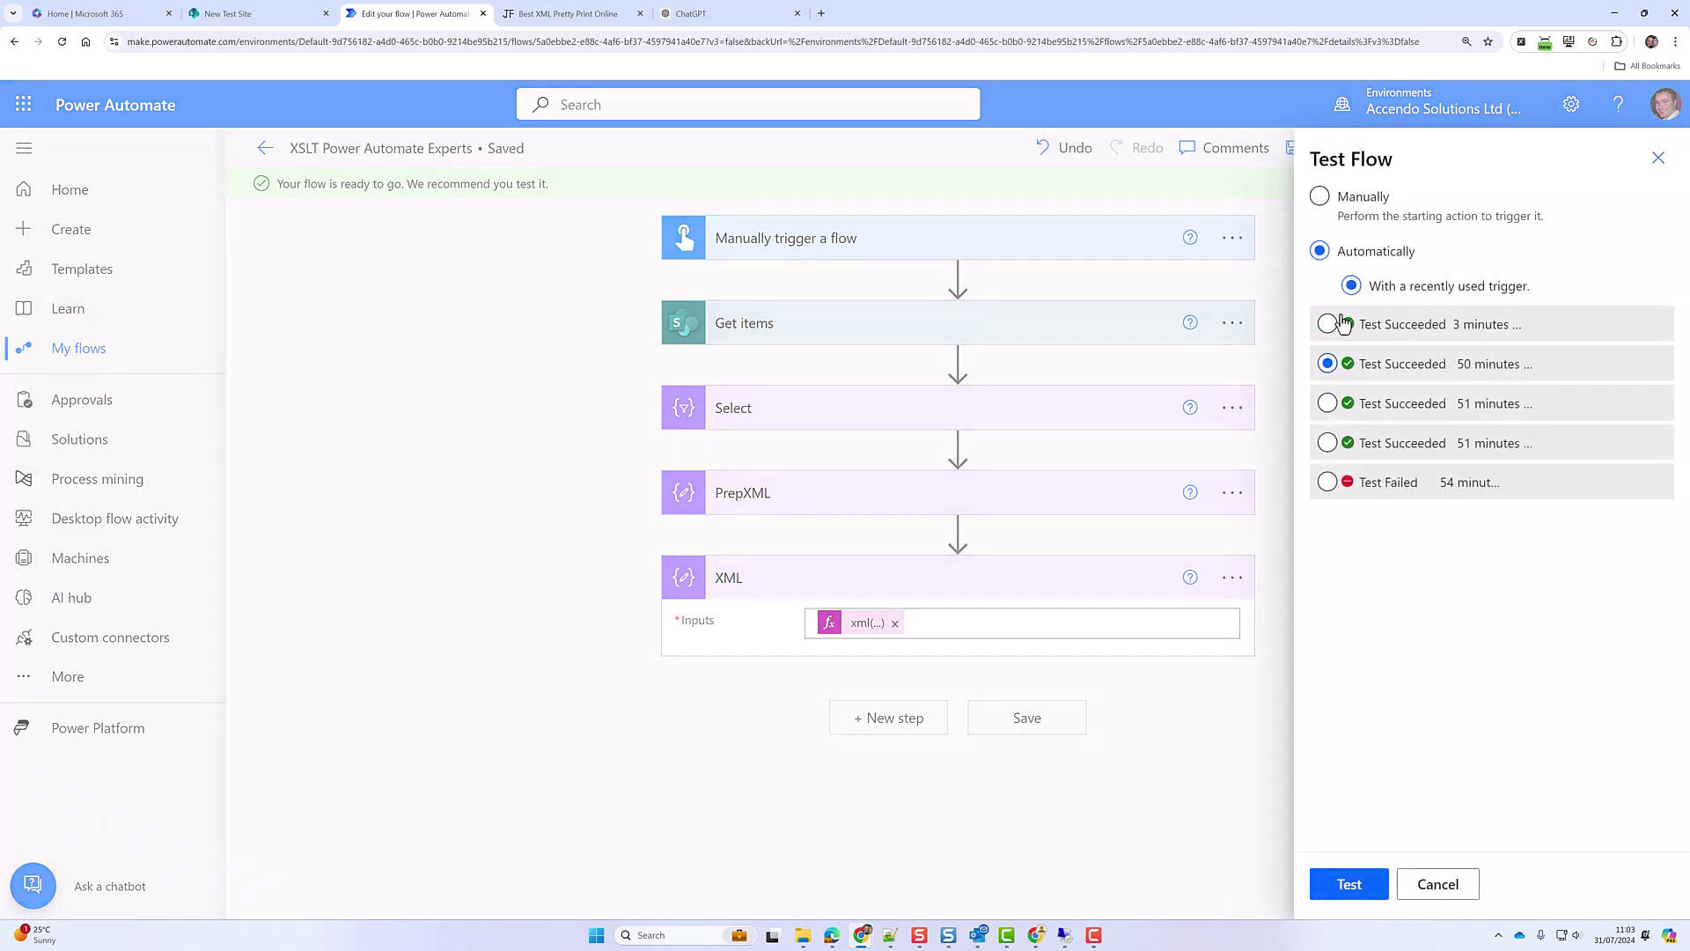
click(1347, 885)
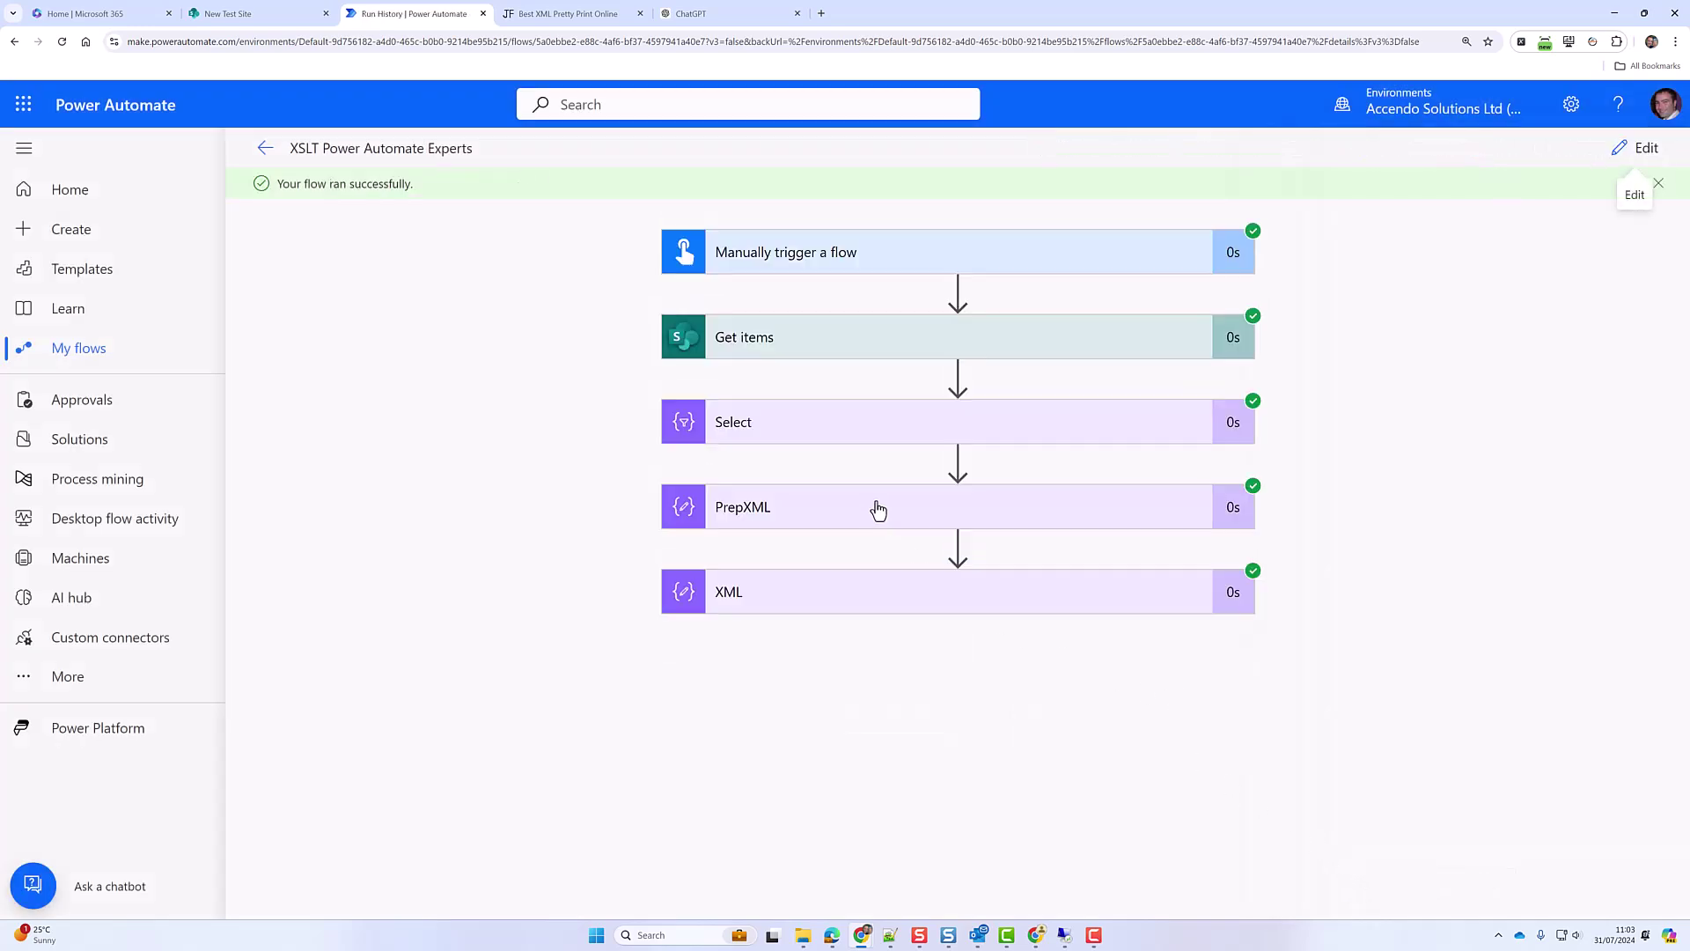
click(895, 594)
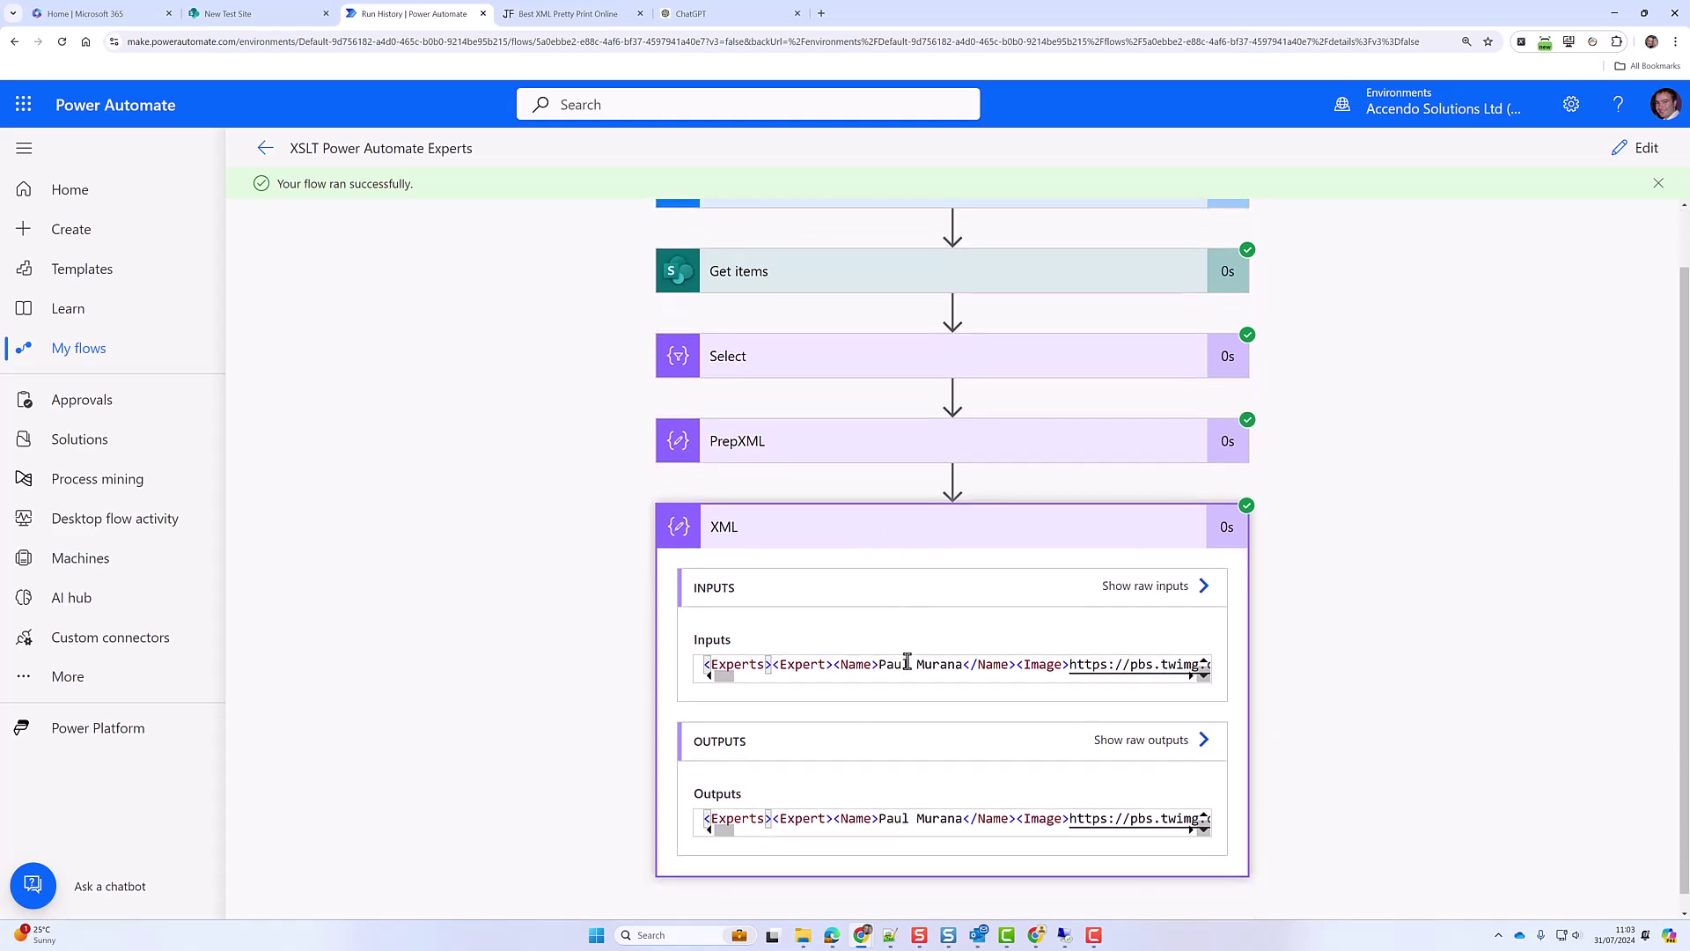
triple_click(907, 664)
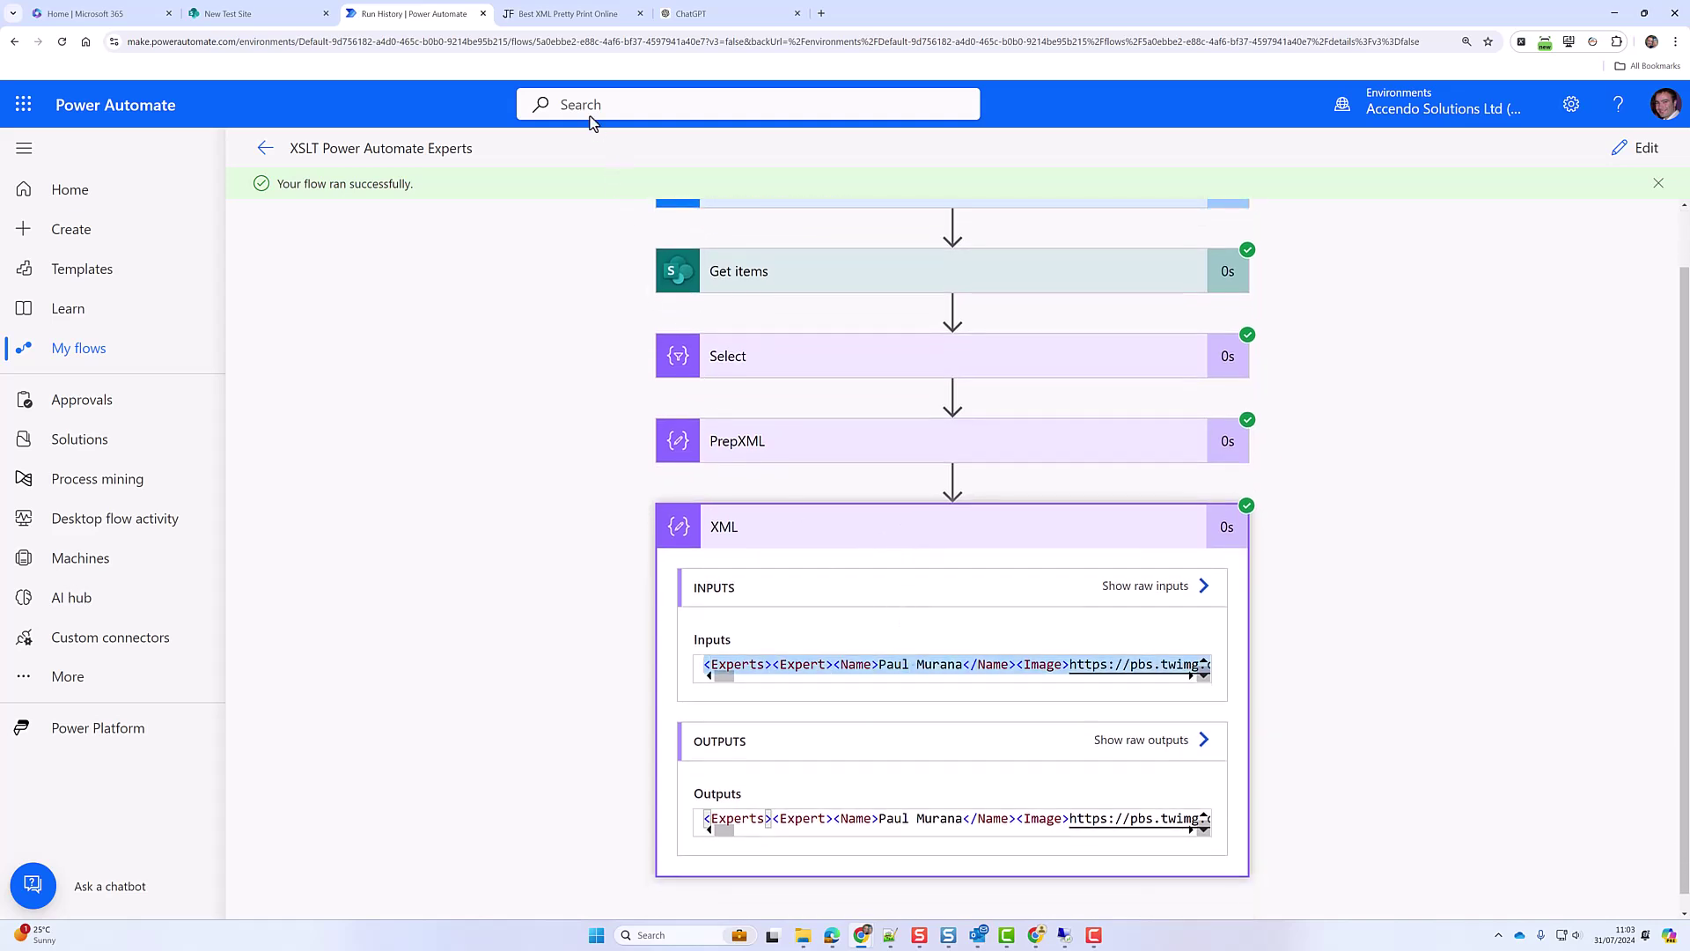
click(556, 19)
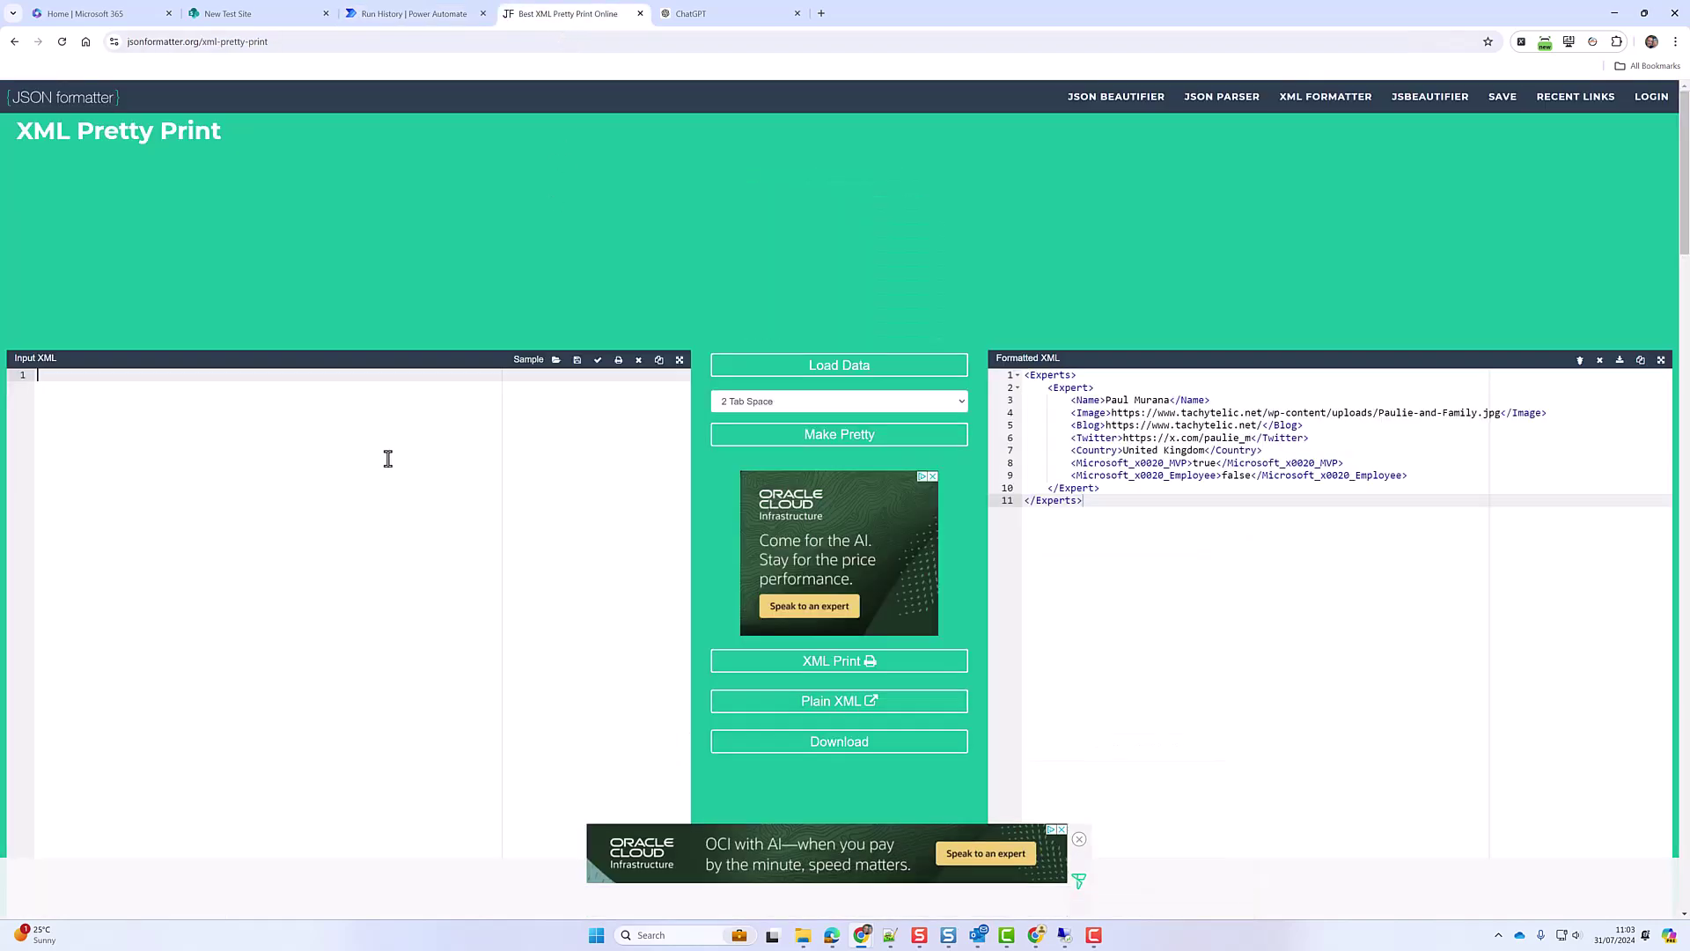
- Paste the Experts XML into the formatter and select the 47-line indented result
key(ctrl+v)
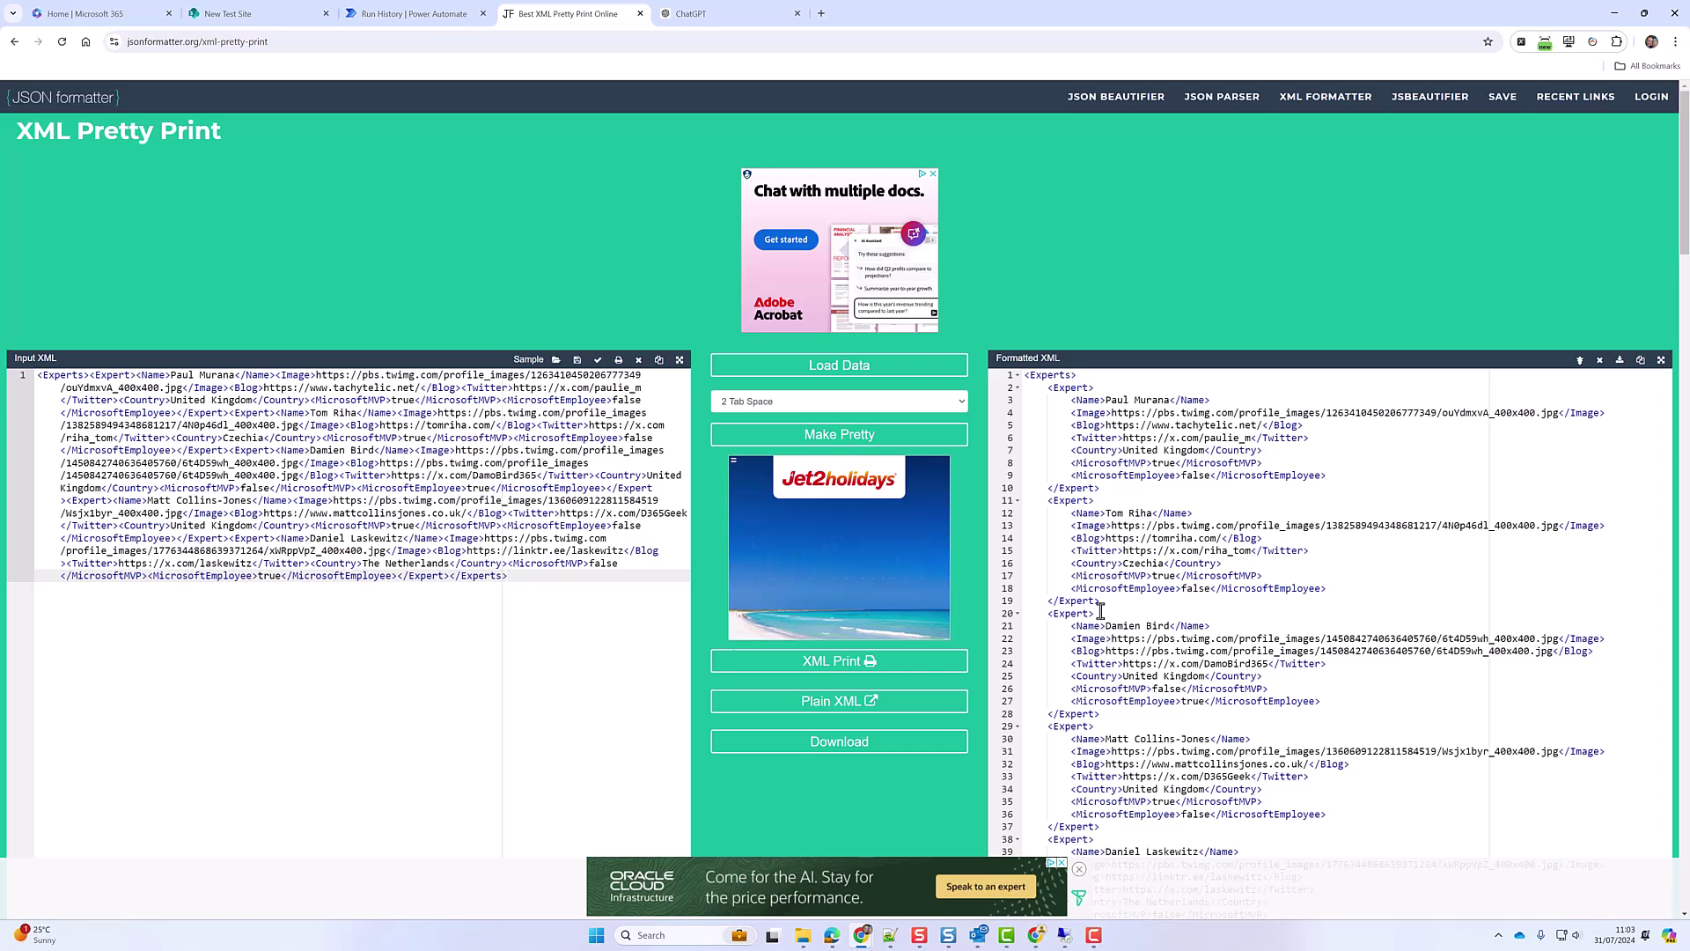
scroll(1100, 609, down, 4)
key(ctrl+a)
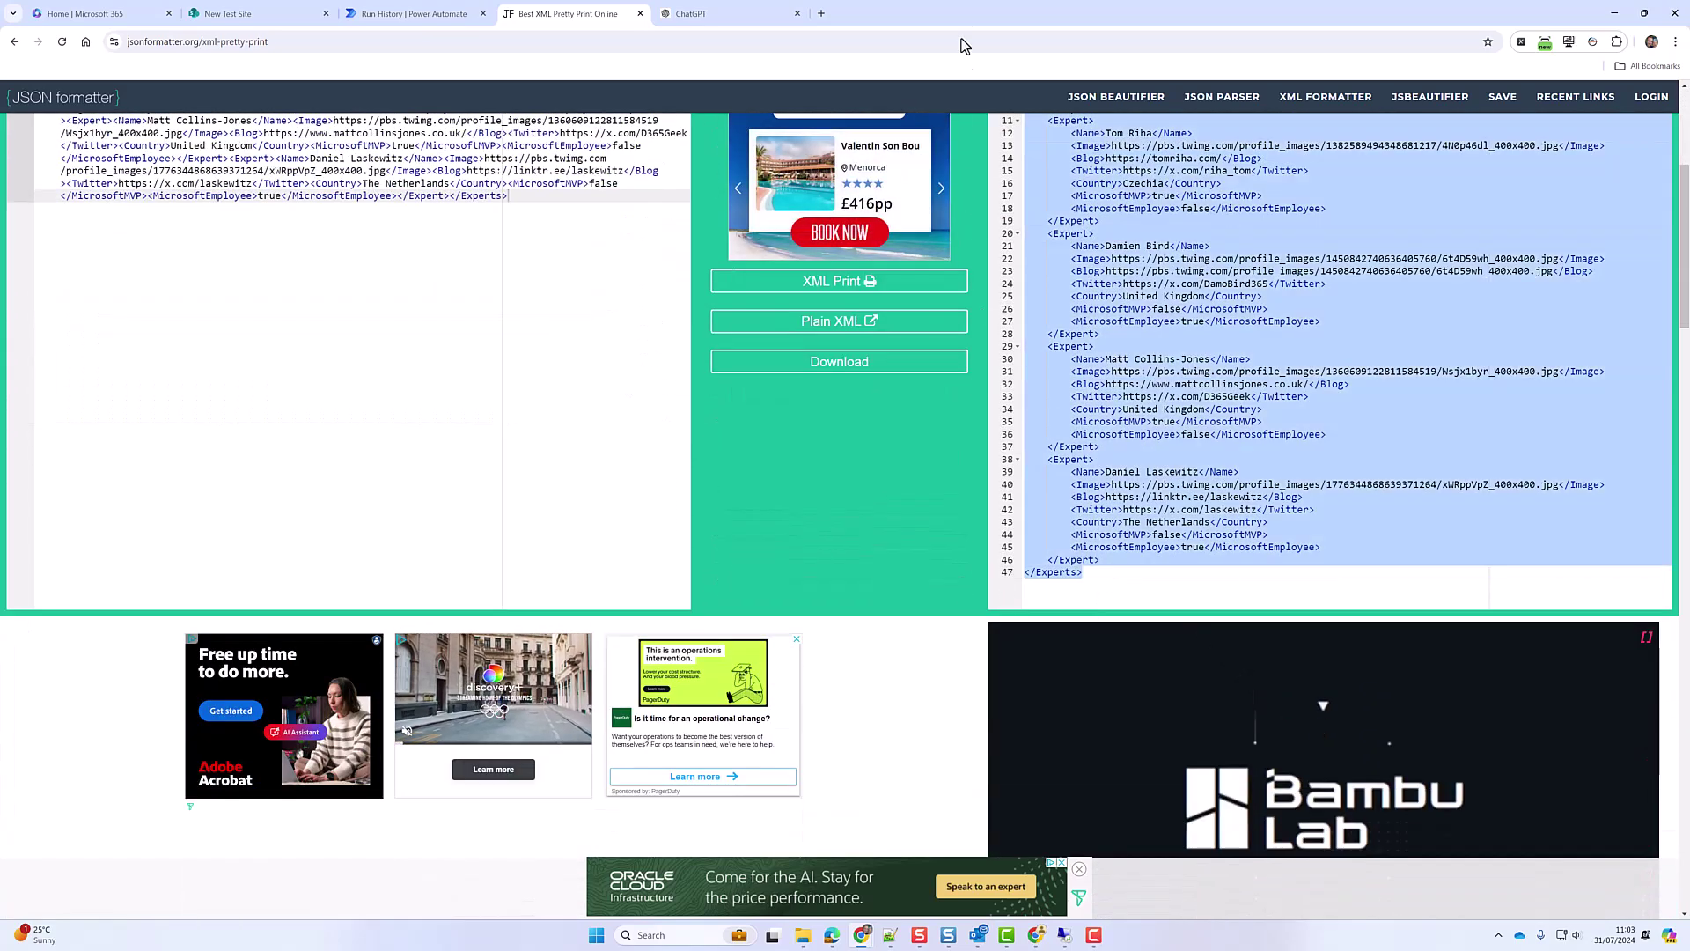
scroll(1259, 387, up, 4)
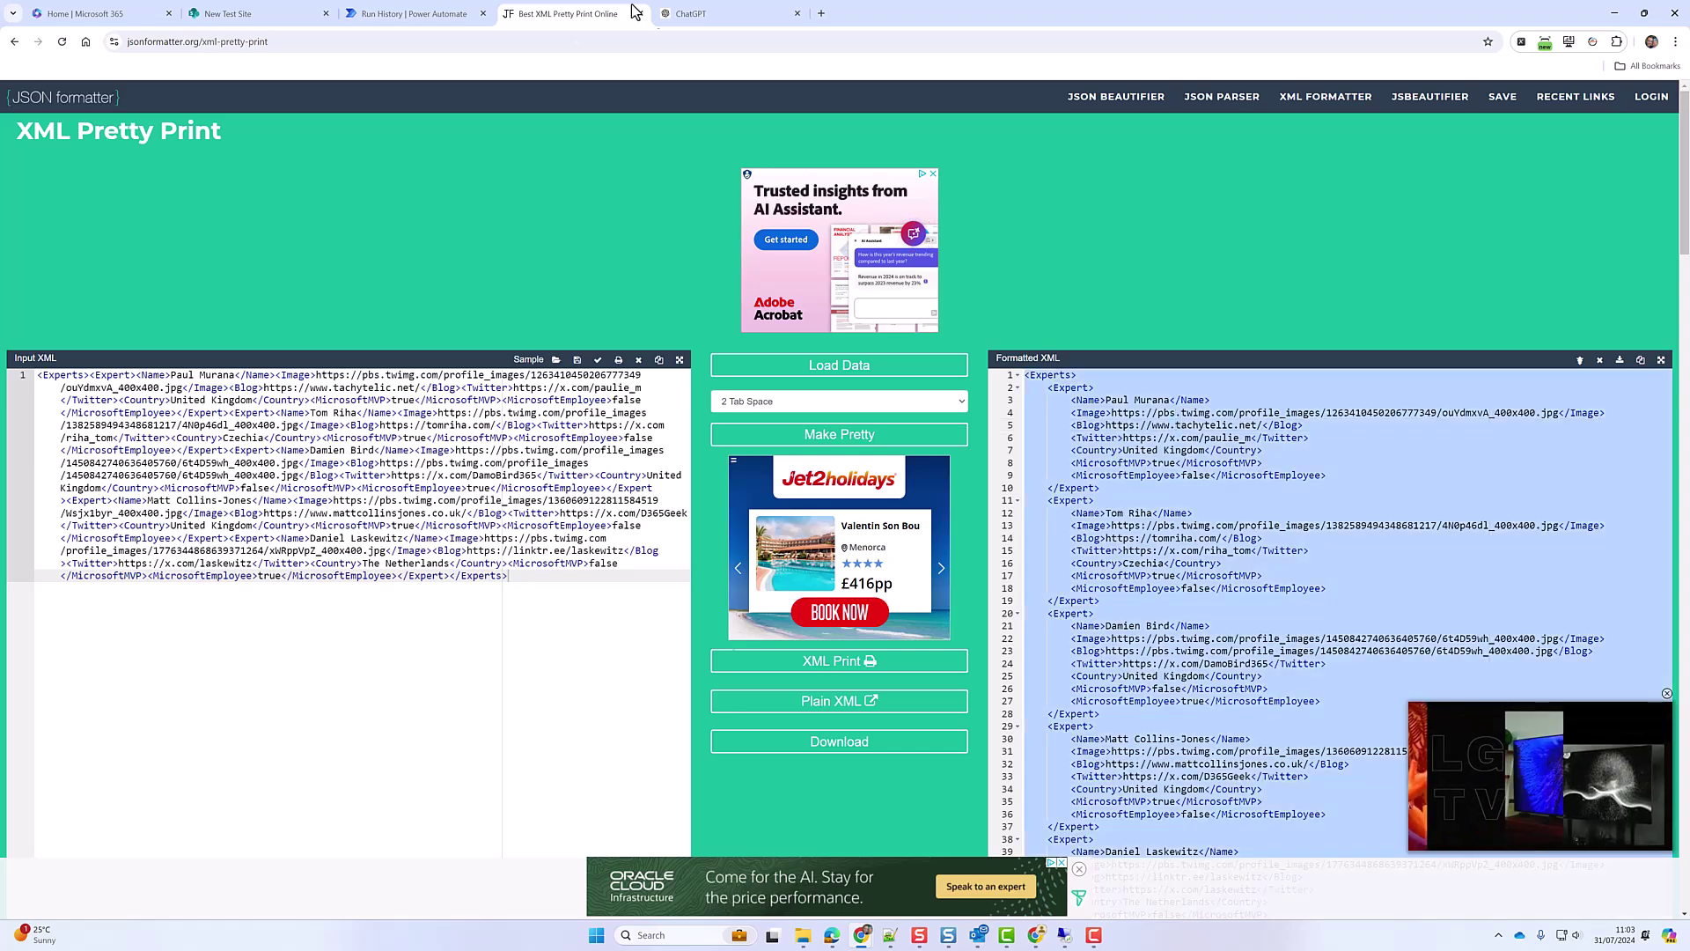
- Ask ChatGPT for an XSLT page from the pasted XML, headed 'Power Automate Experts Directory', with alternating rows
click(691, 13)
text(B)
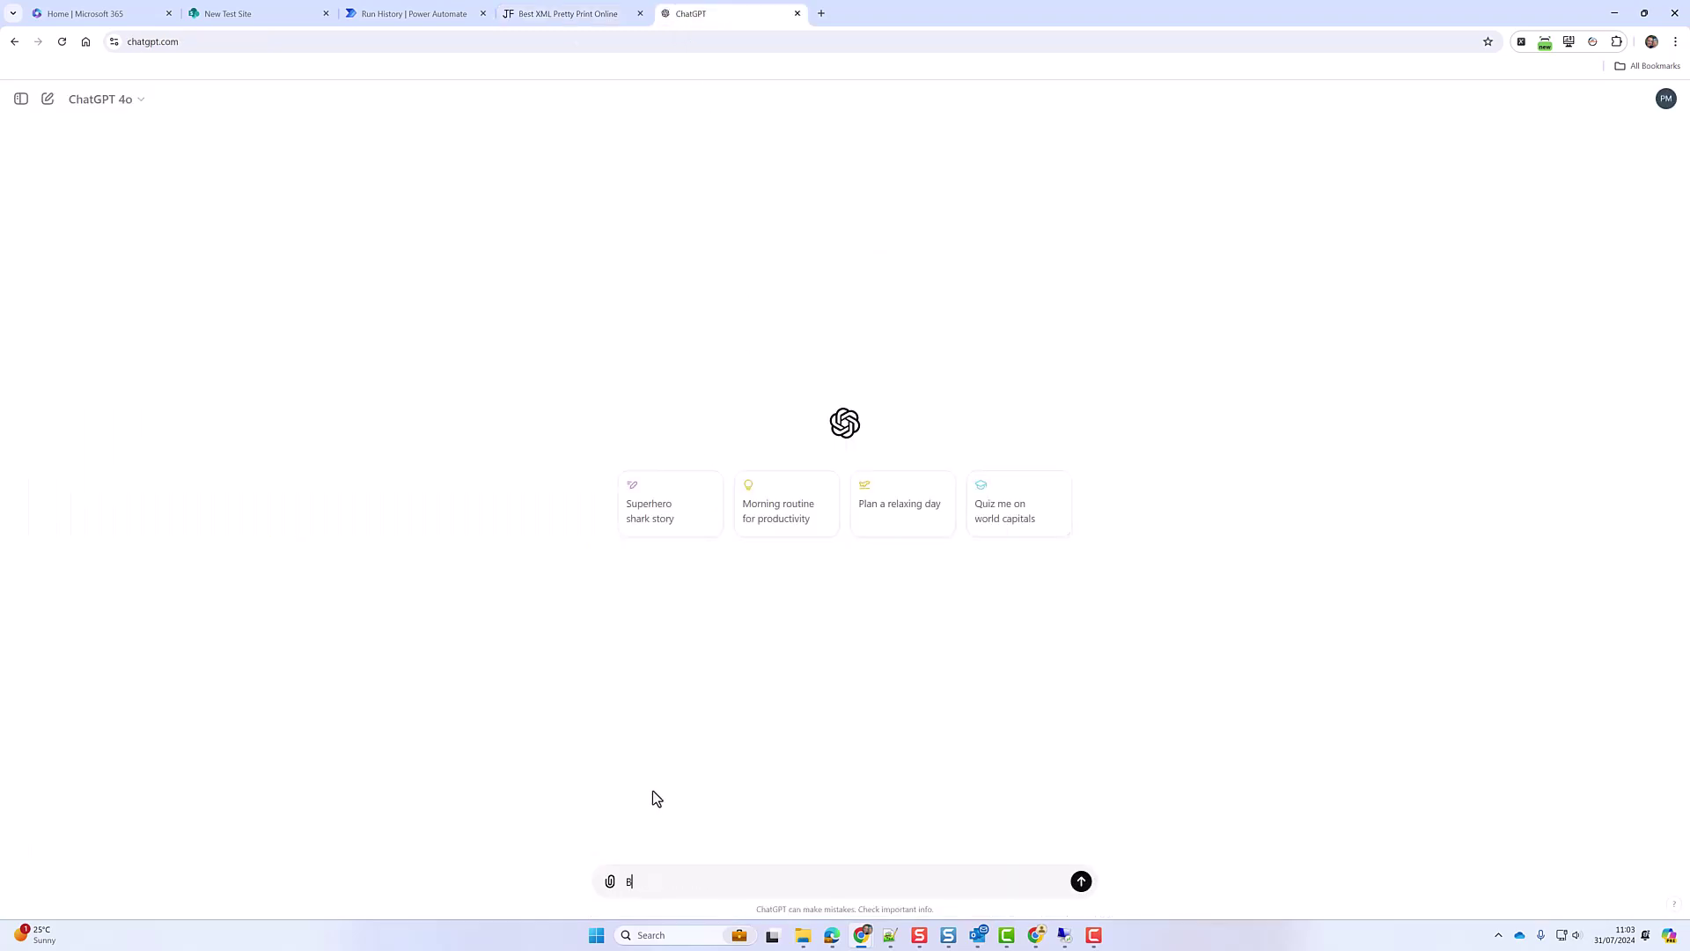
text(ased on this)
key(BackSpace)
key(BackSpace)
key(BackSpace)
text(e following XML, please create)
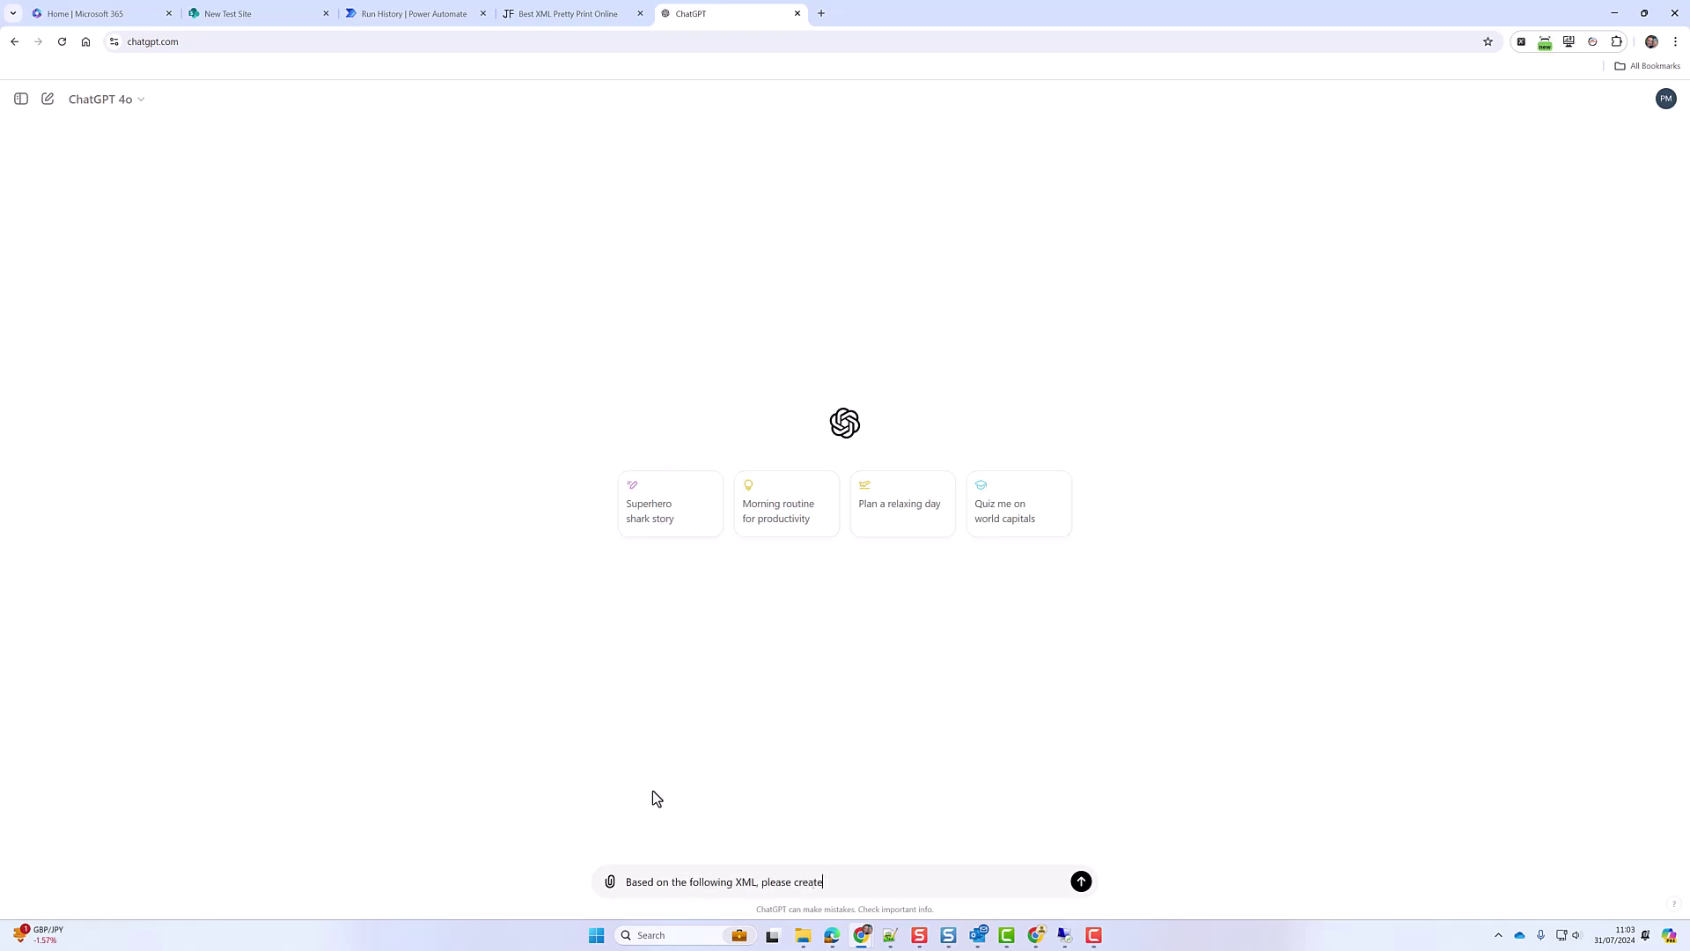
text( an attractive web page using XSLT so that I can transform the XML to HTML)
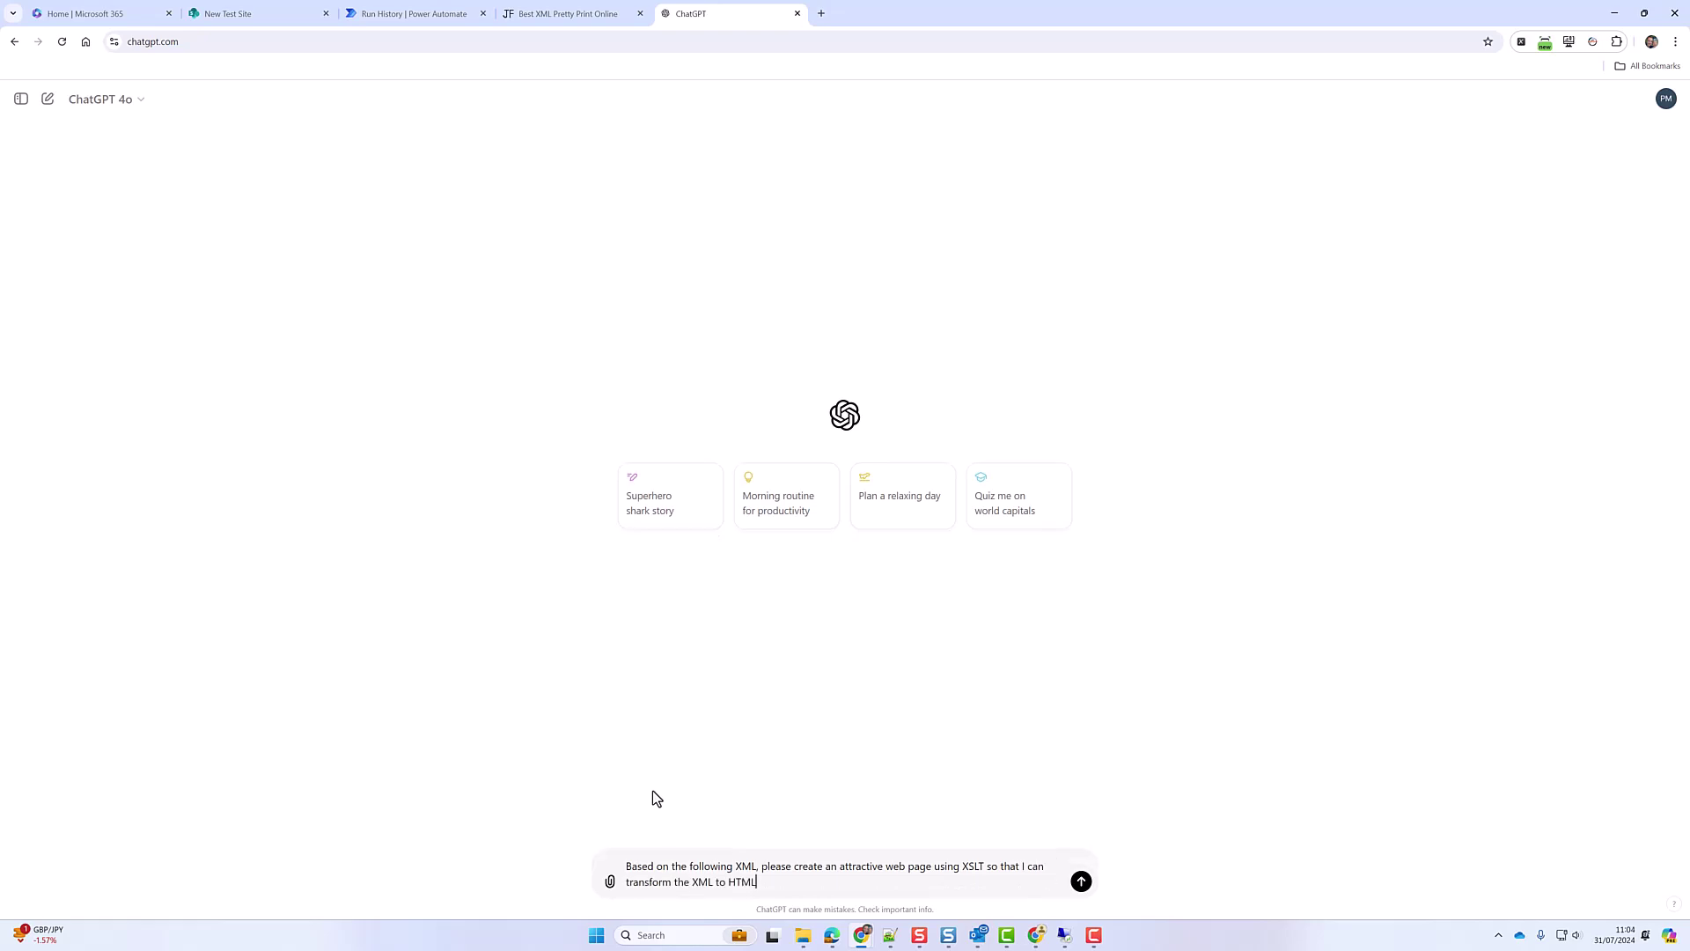
key(ctrl+v)
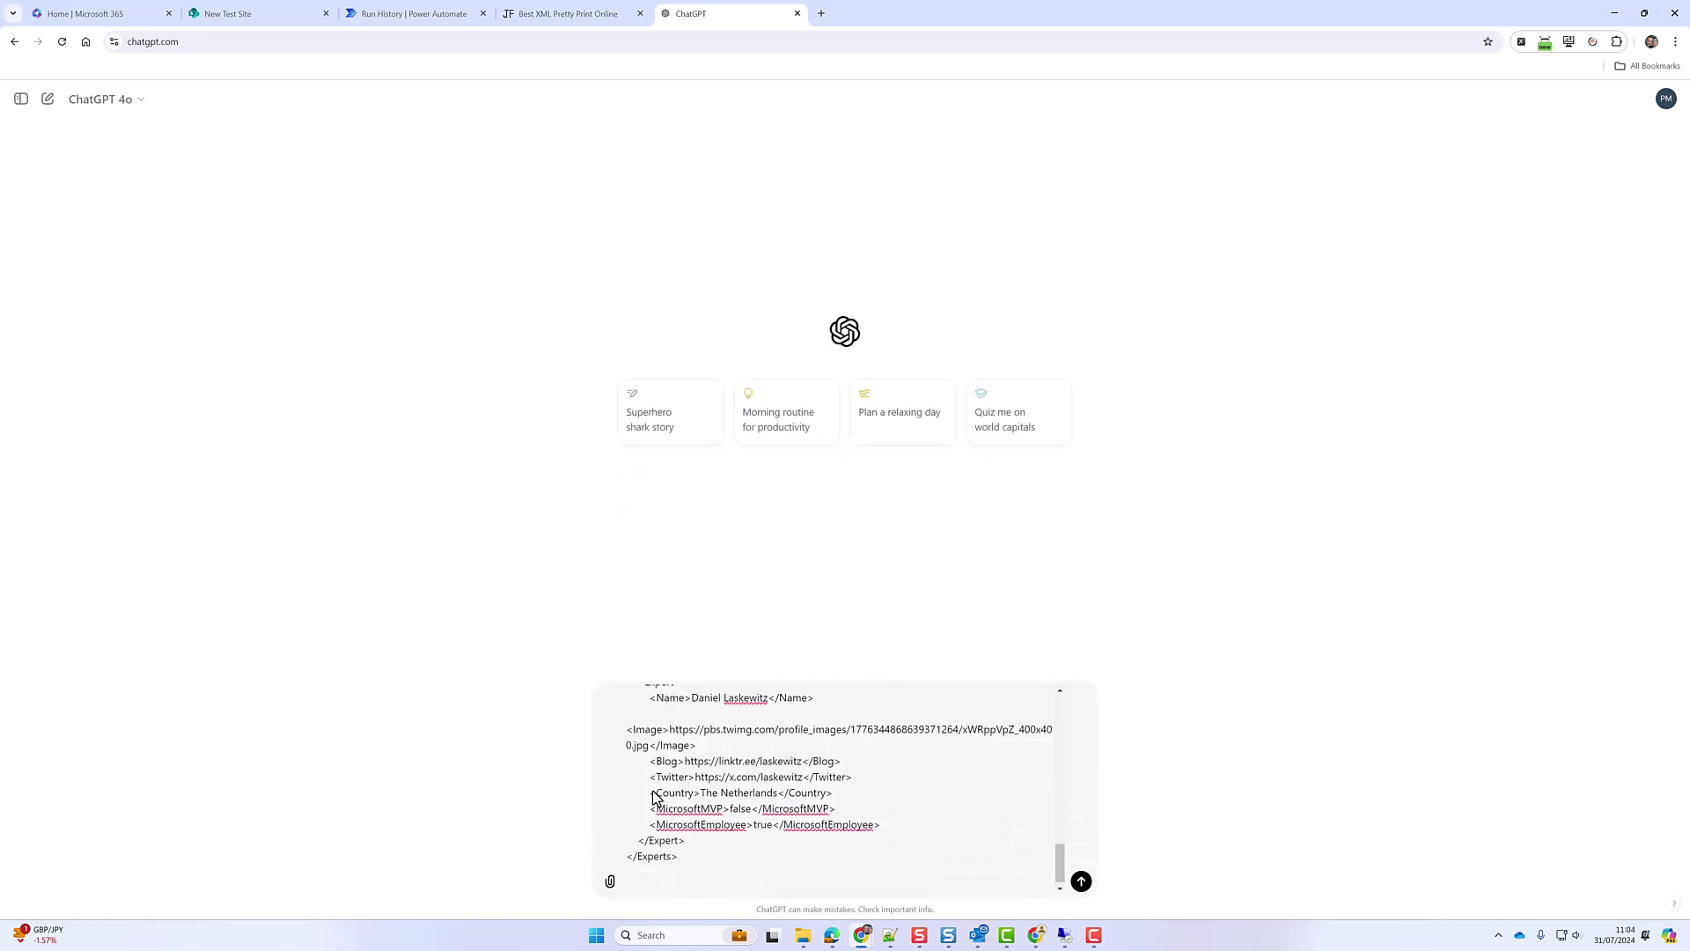
text(Please add a header called "Power Automate Expert)
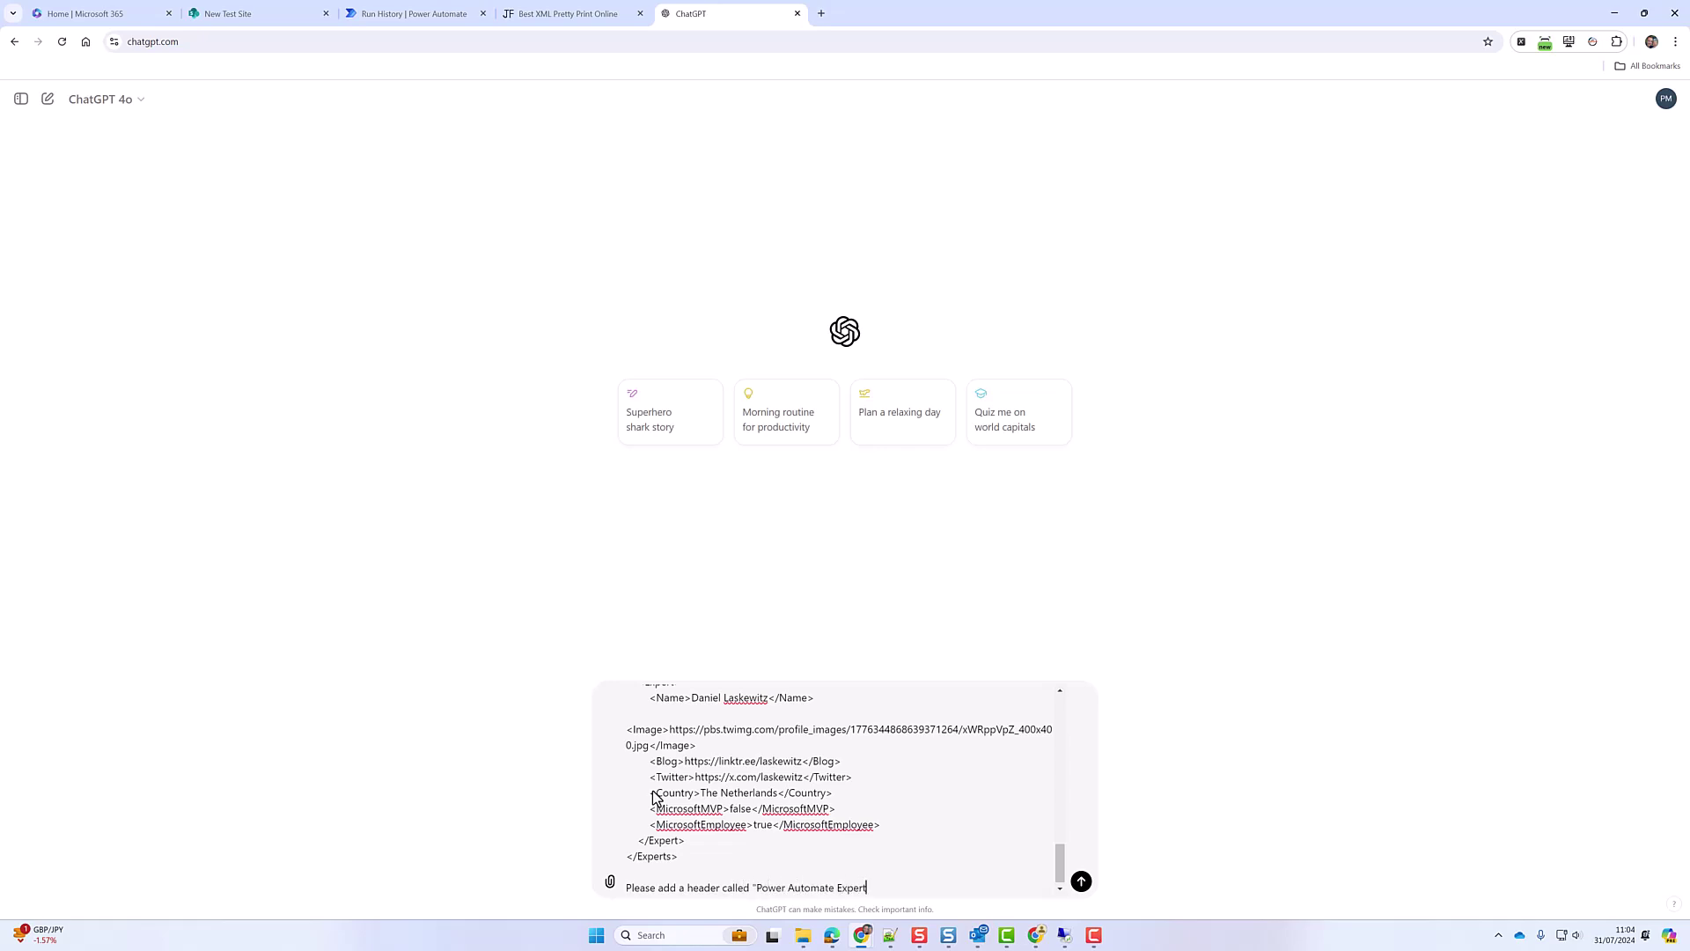
text(s Directory". I would like alternating rows so that each expert can be easily seen.)
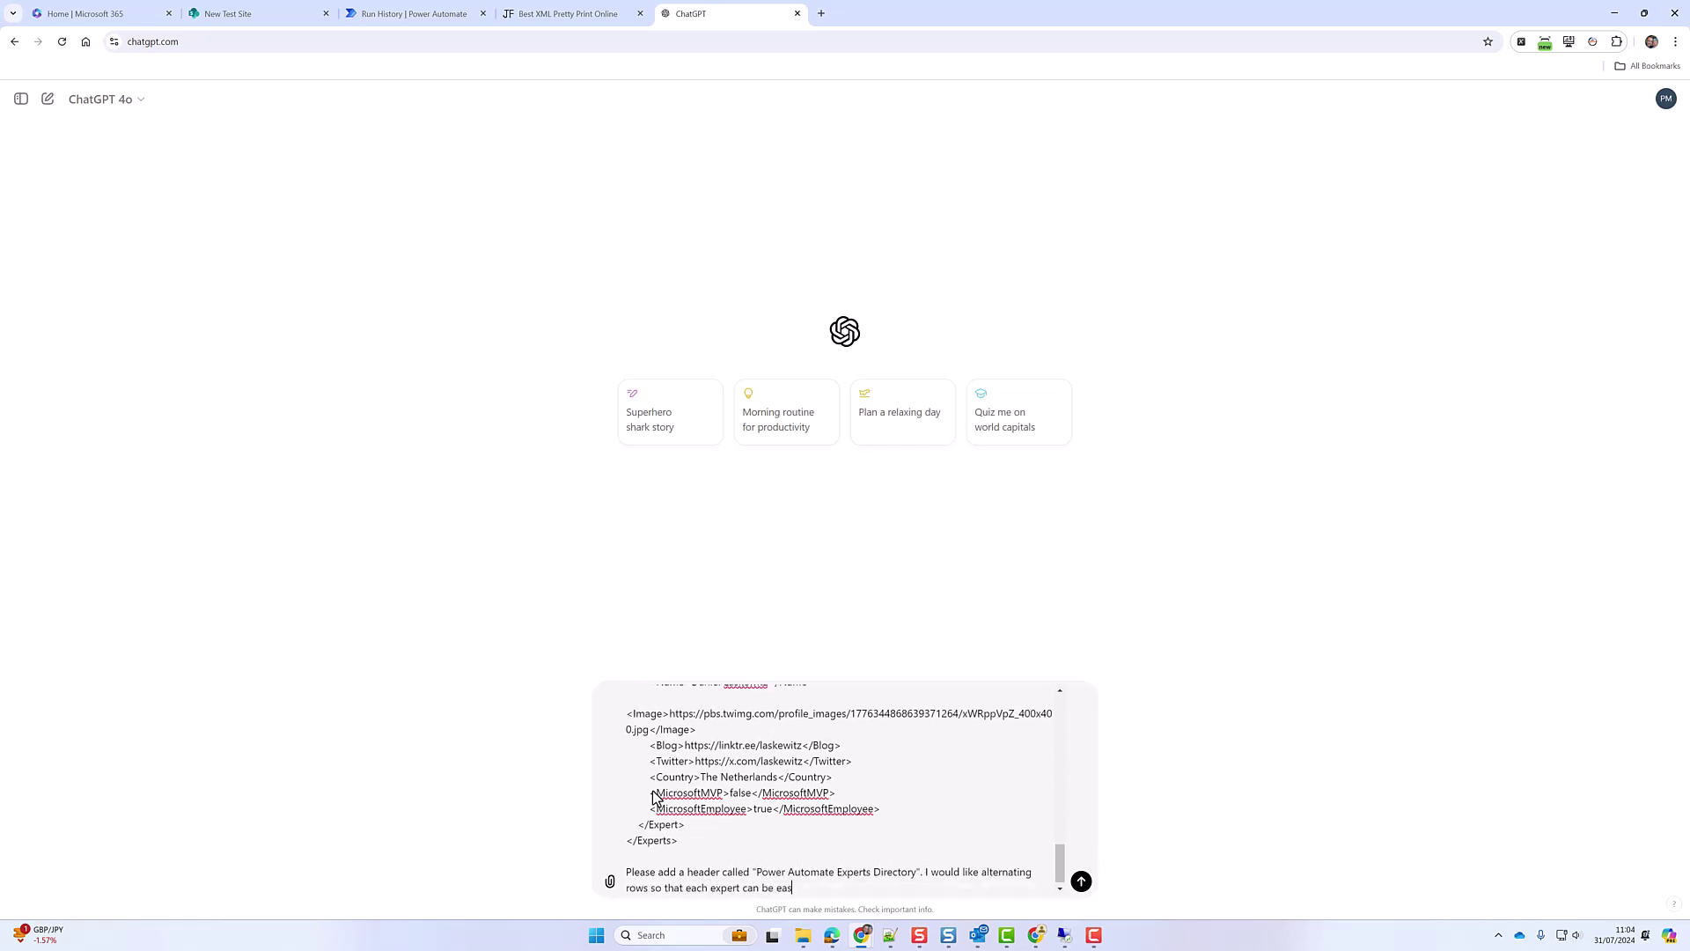
key(shift+Return)
key(shift+Return)
text(Please)
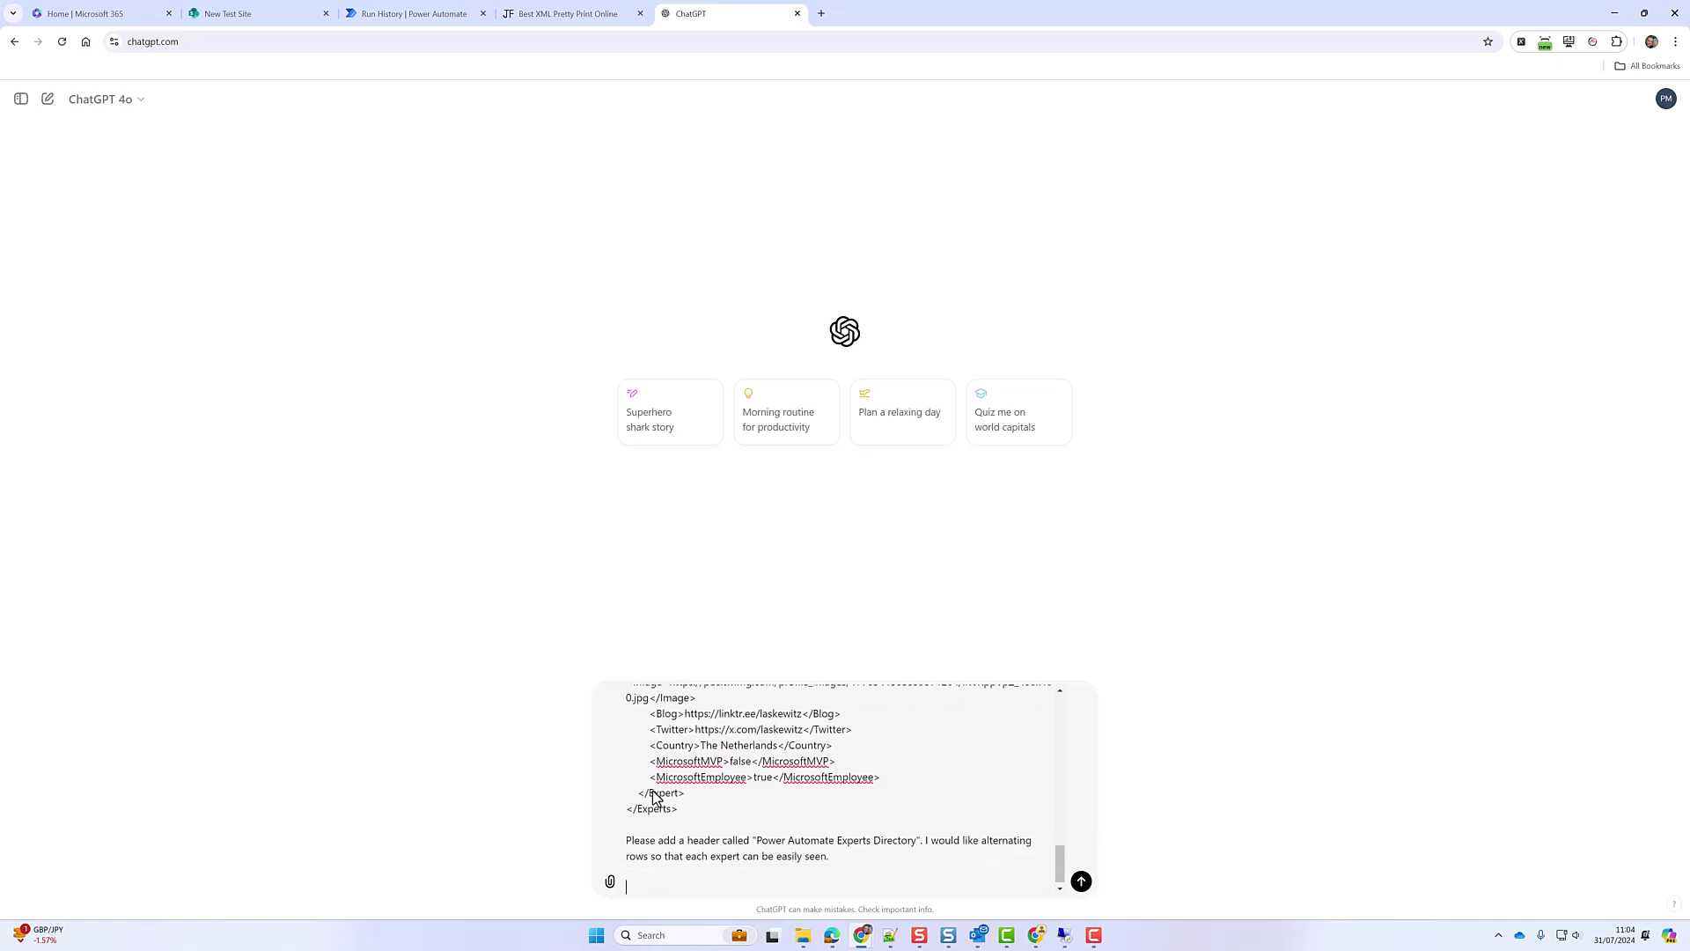
key(Return)
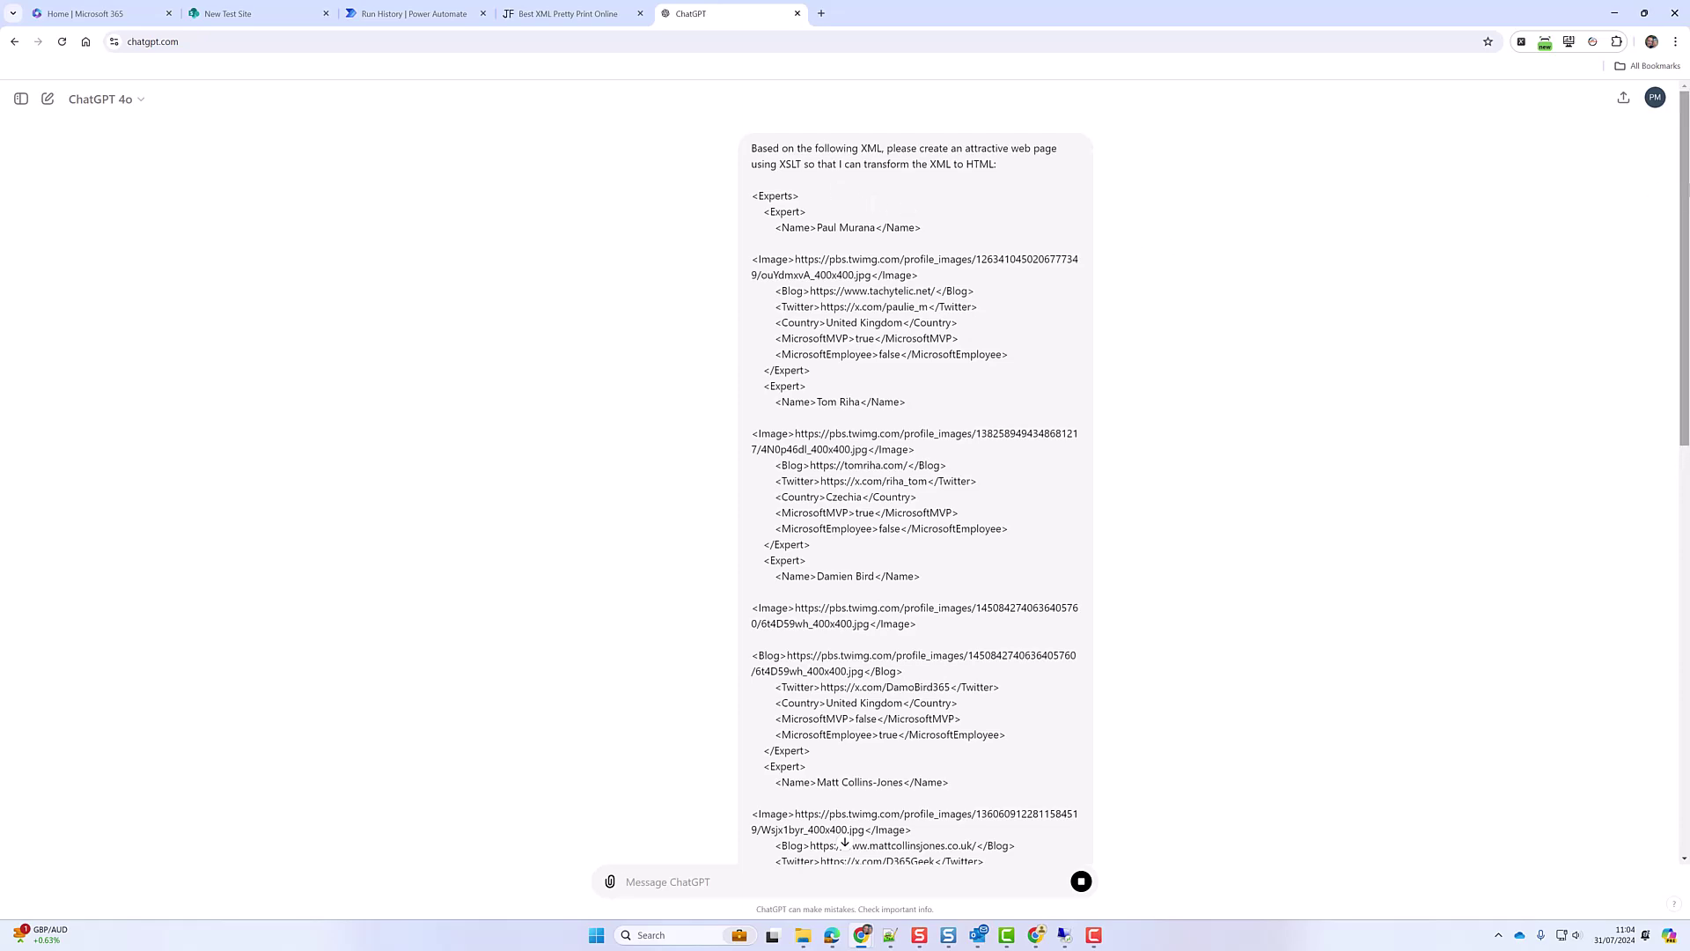
- Review ChatGPT's reply and copy the generated XSLT stylesheet code
scroll(1667, 337, down, 4)
scroll(1666, 343, down, 5)
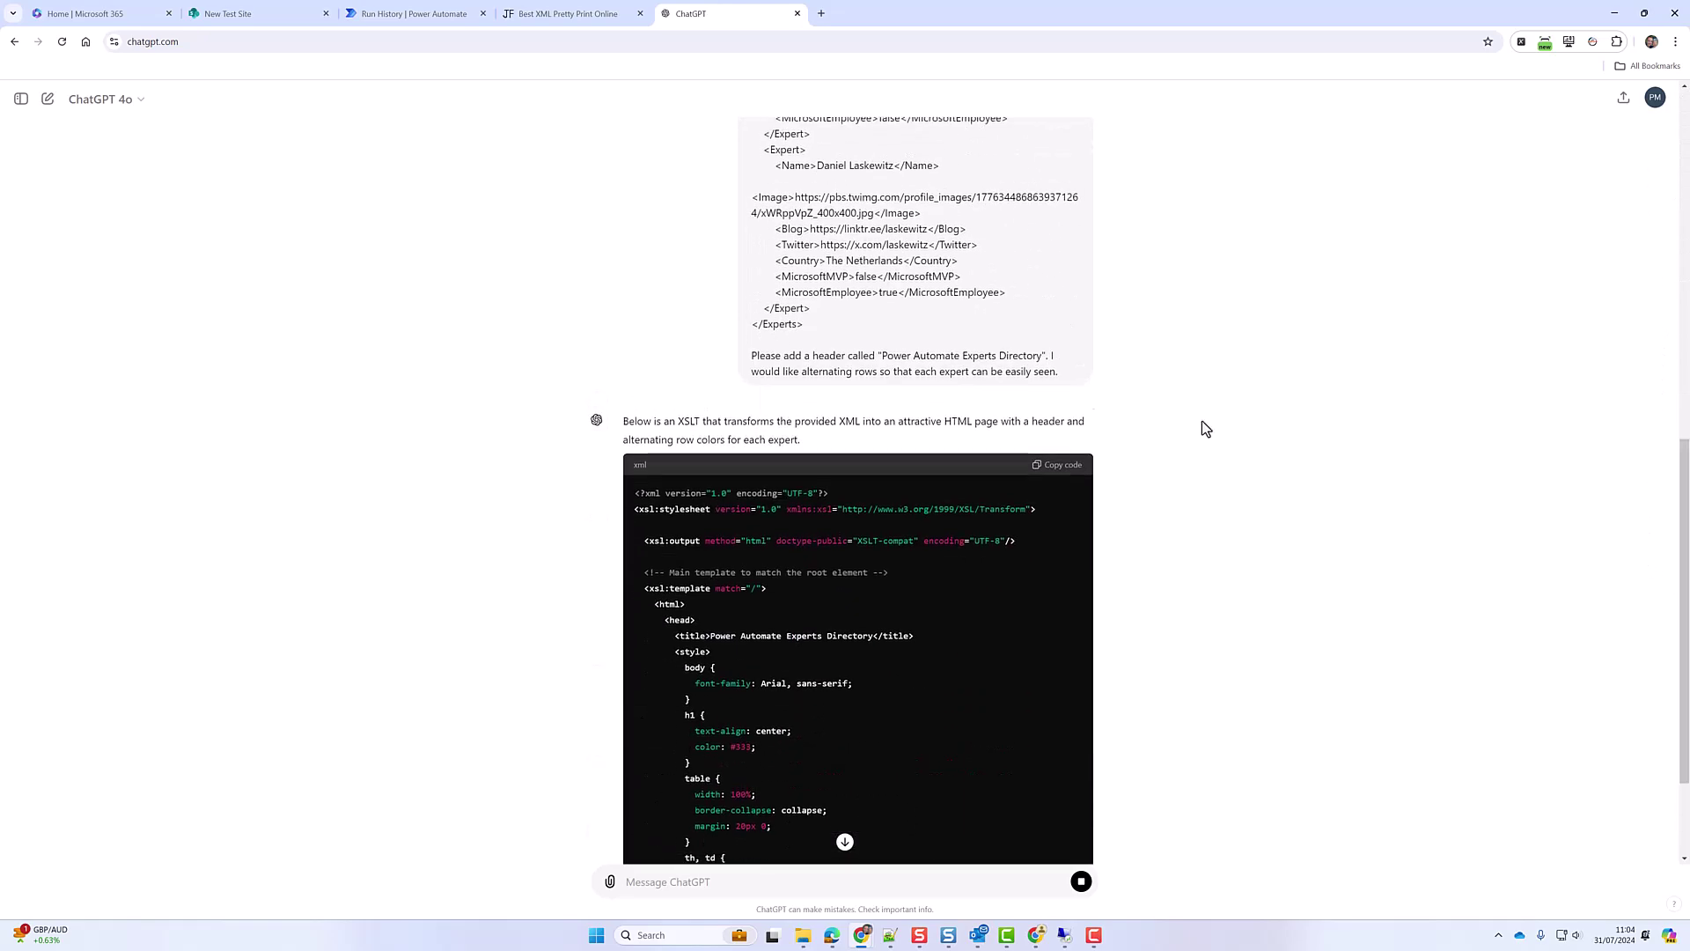
drag(778, 355, 1046, 357)
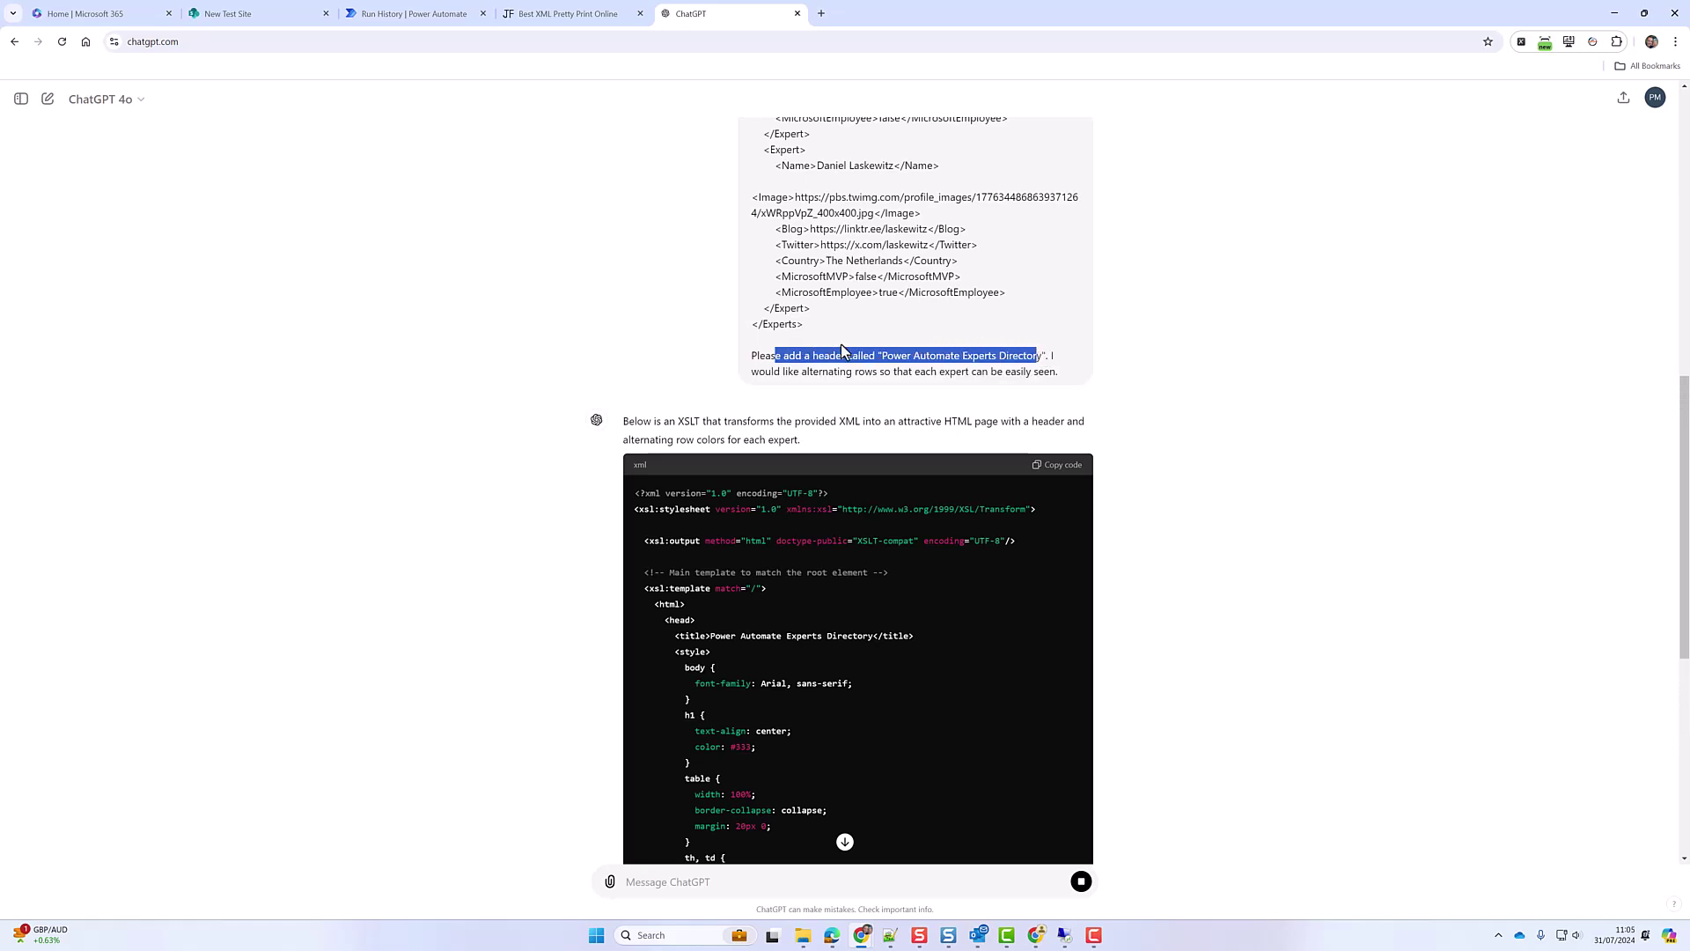
drag(800, 371, 906, 374)
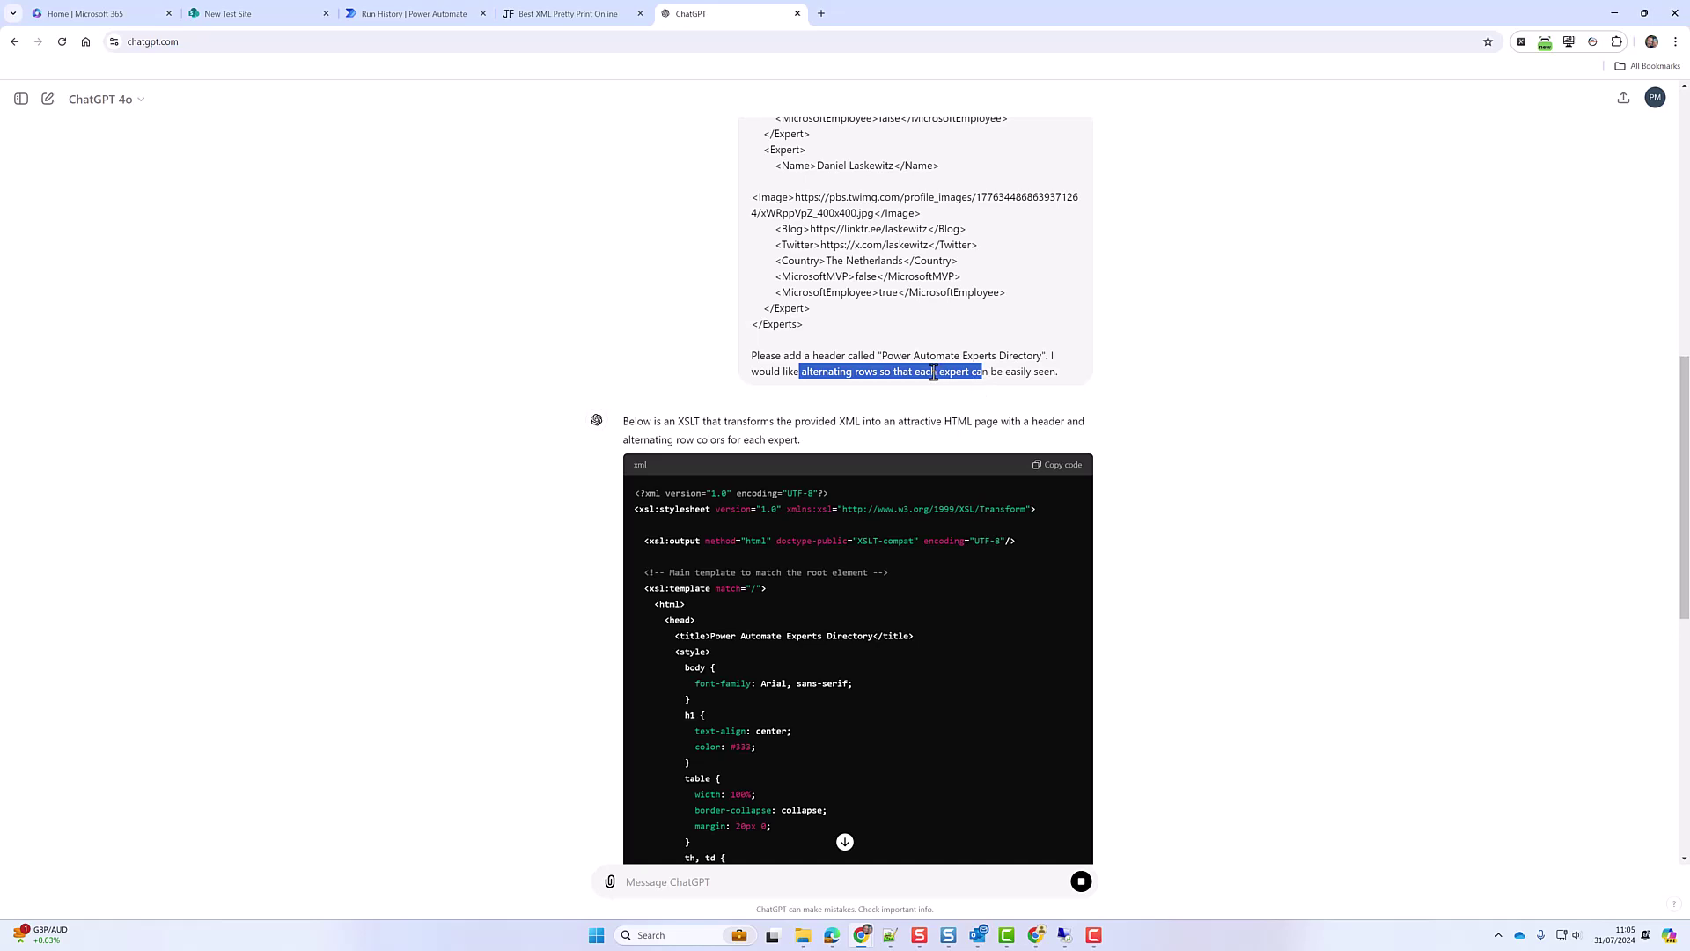
scroll(915, 394, down, 5)
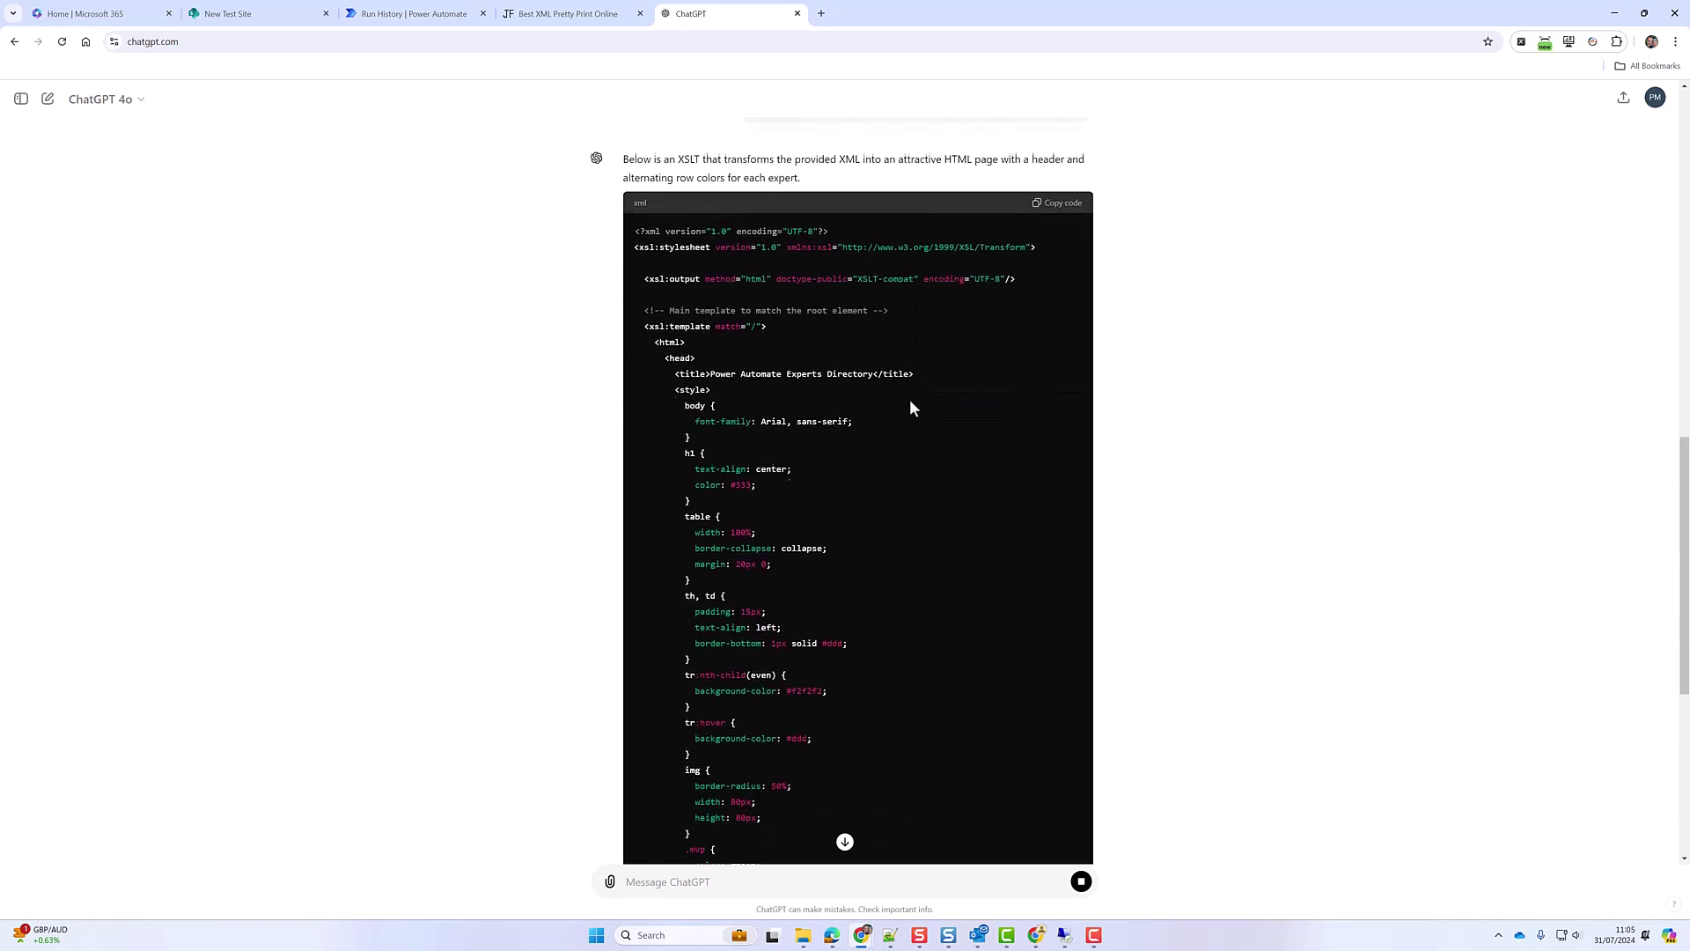
scroll(900, 412, down, 5)
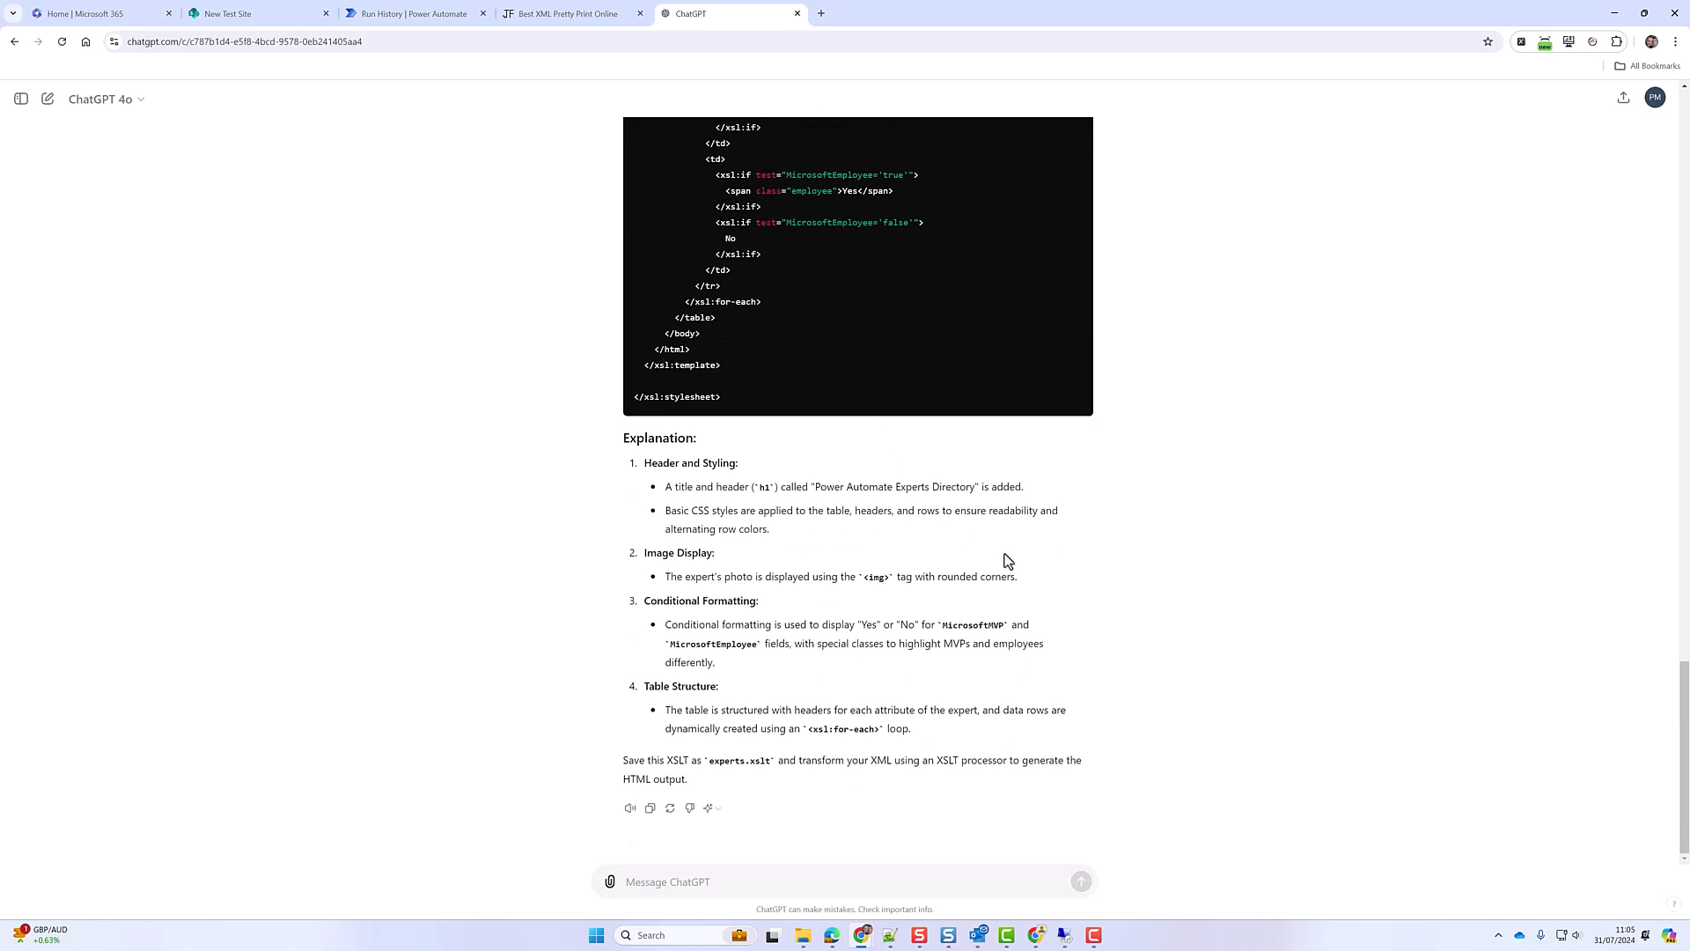
scroll(986, 574, up, 5)
scroll(981, 568, up, 11)
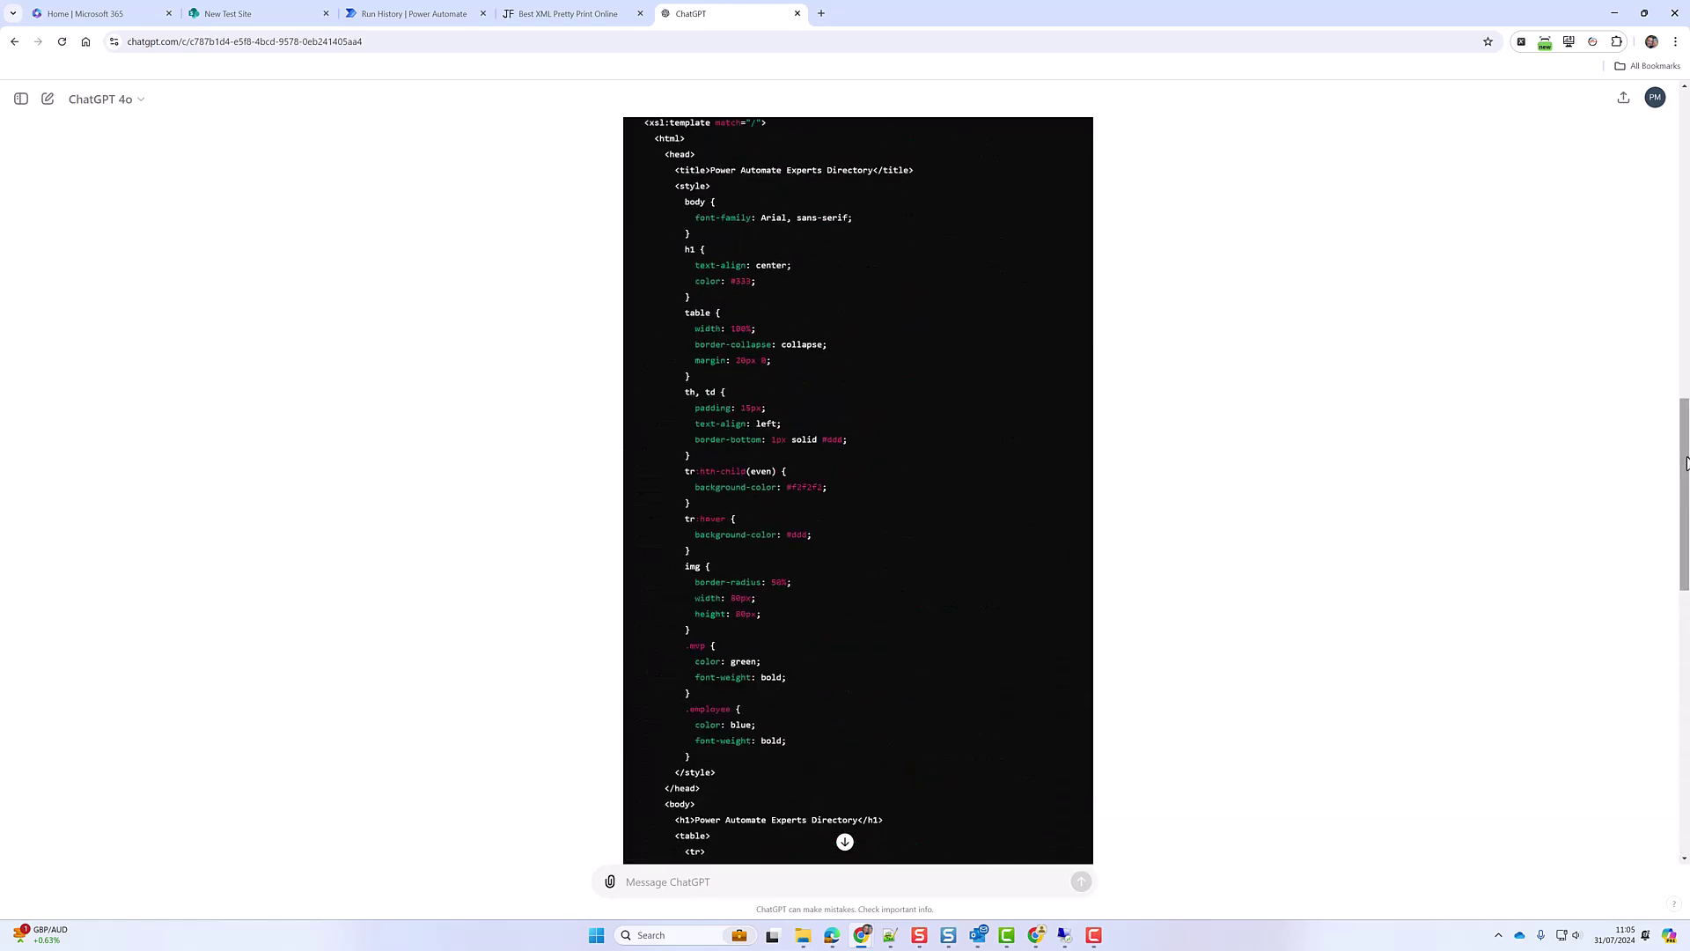
click(1084, 454)
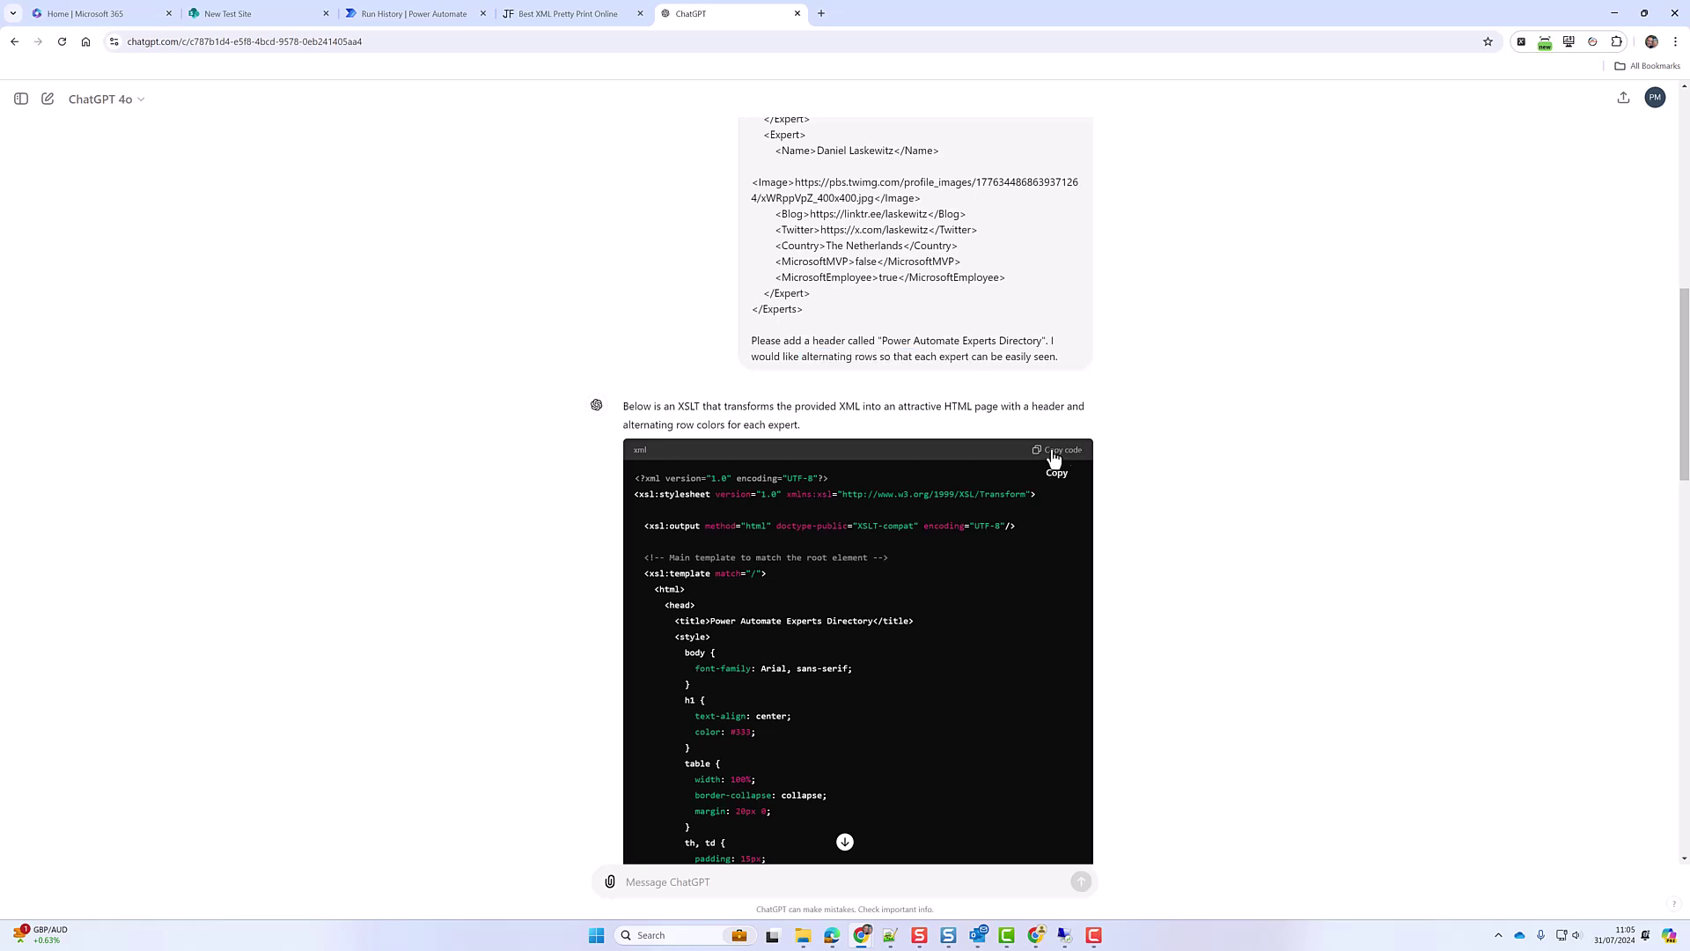
click(1039, 450)
click(428, 17)
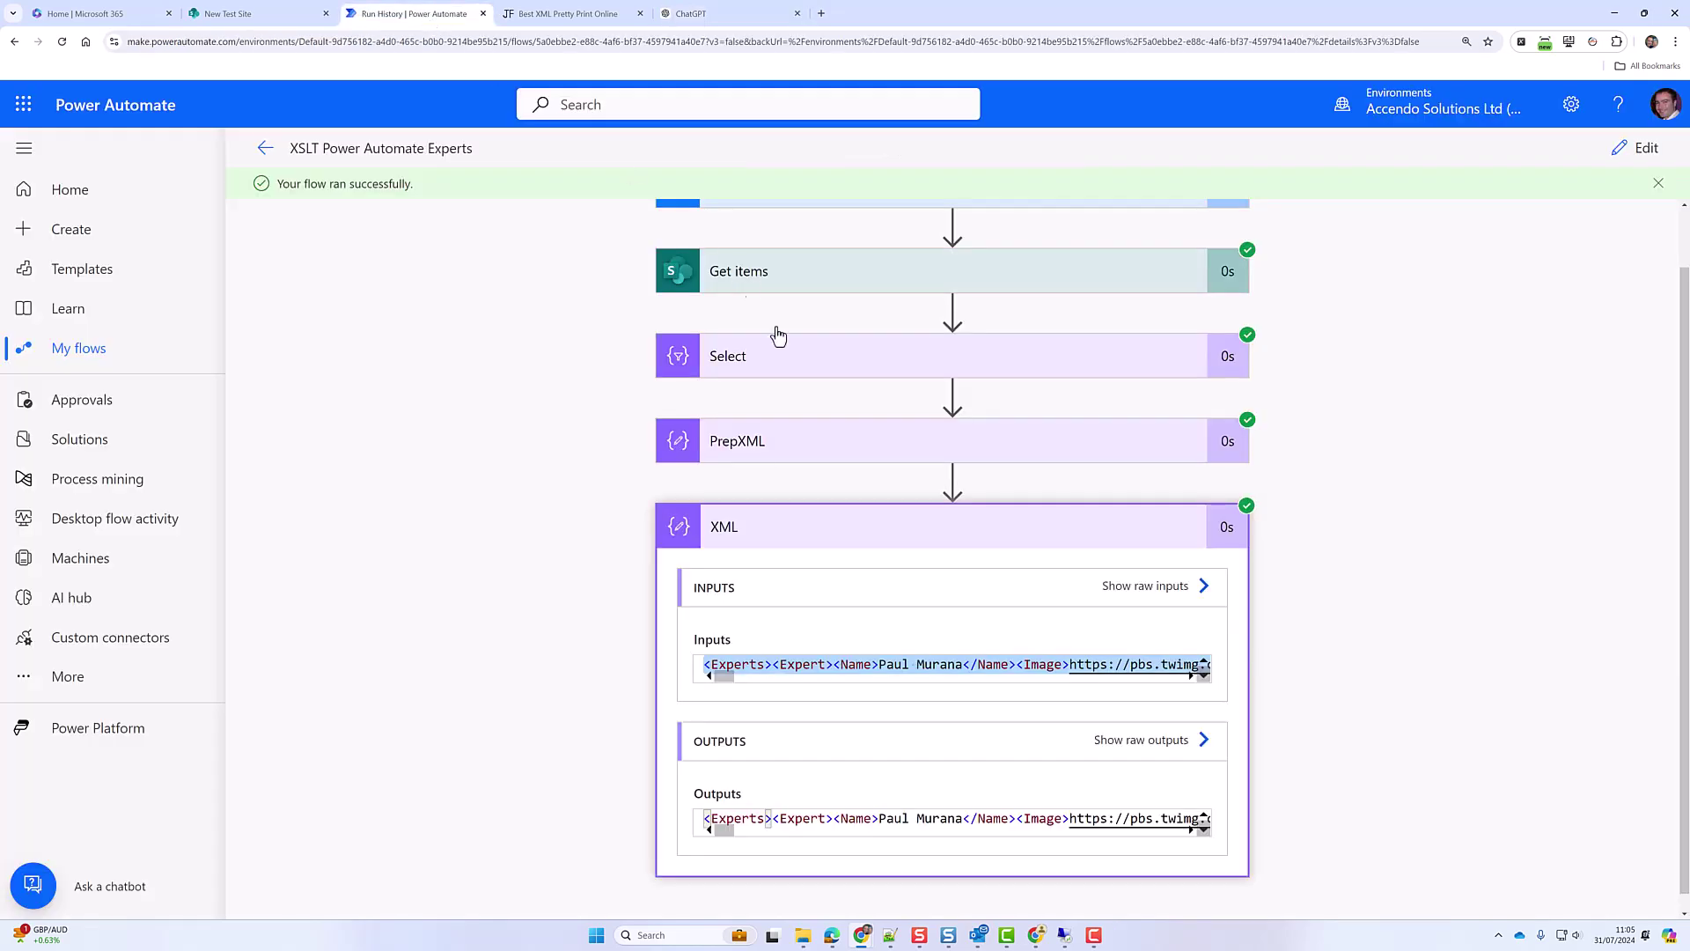
- In edit mode, add a Compose action after XML and rename it XSLT
click(1637, 148)
click(907, 691)
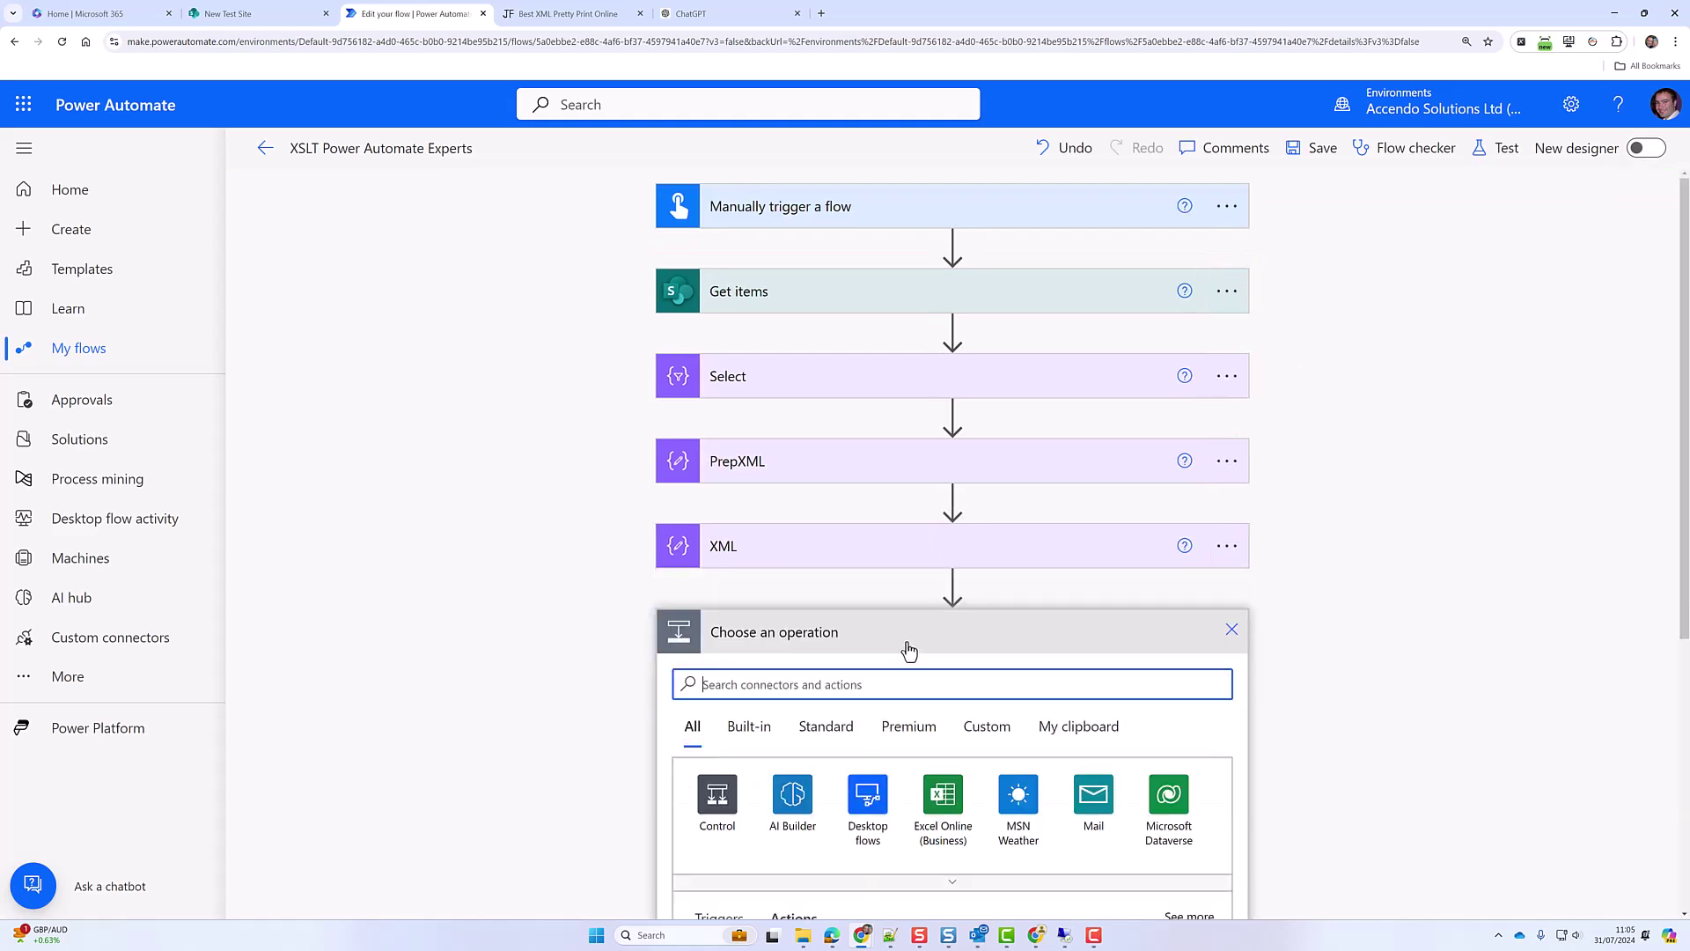
text(compose)
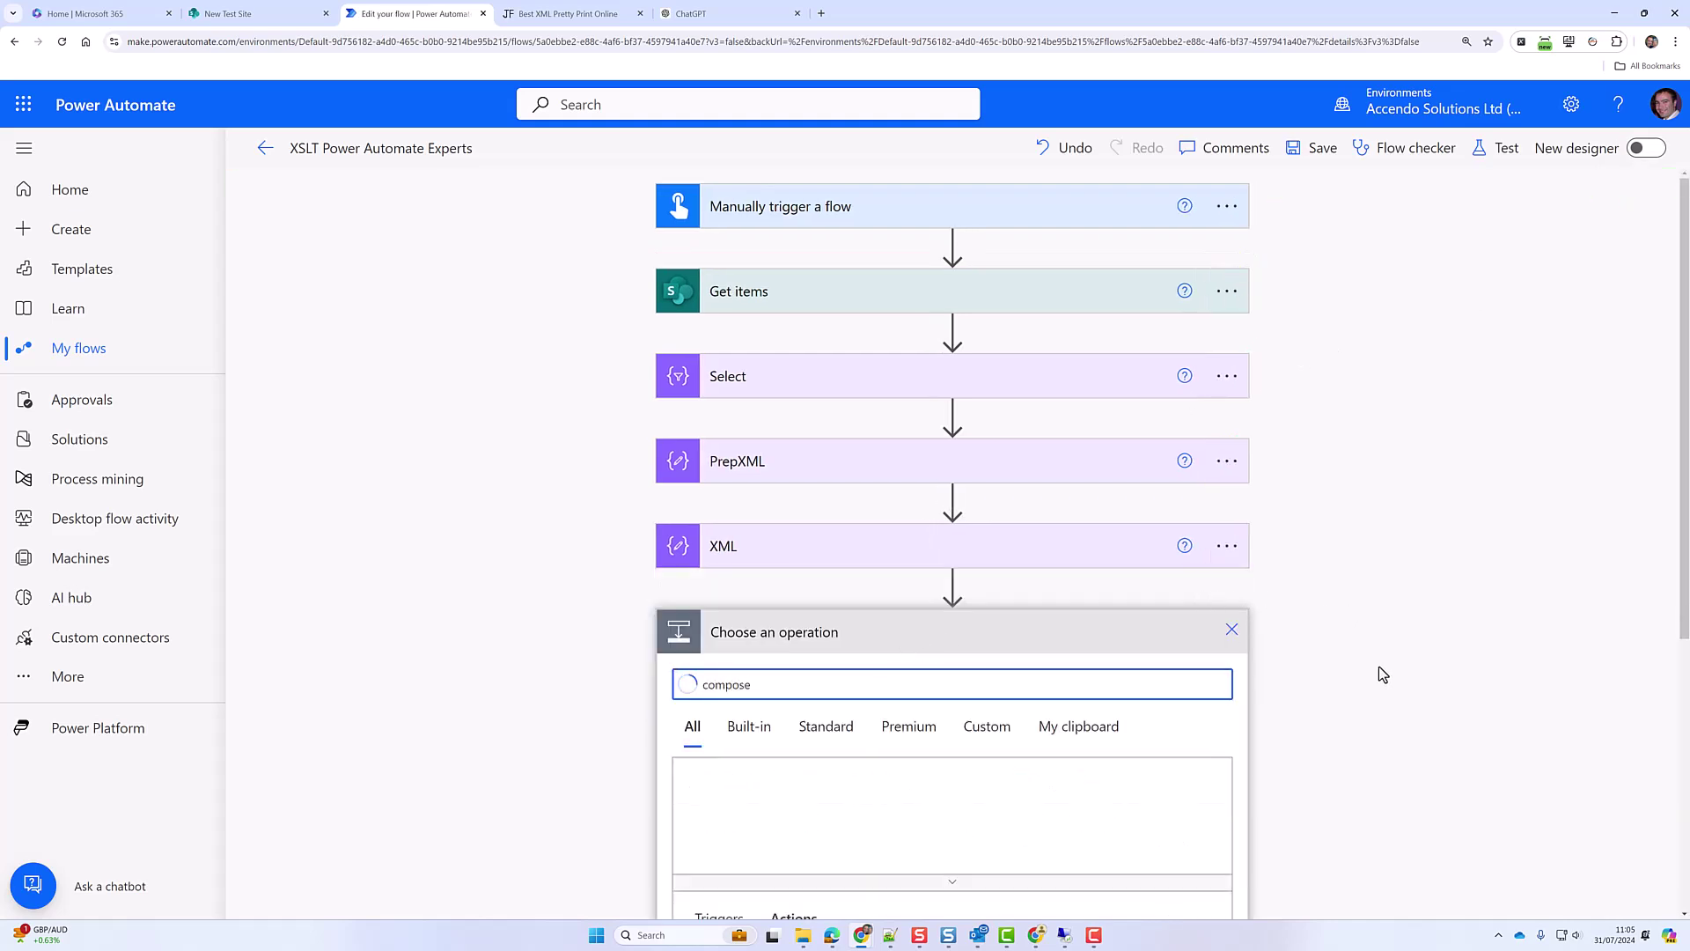
scroll(1378, 666, down, 2)
click(770, 823)
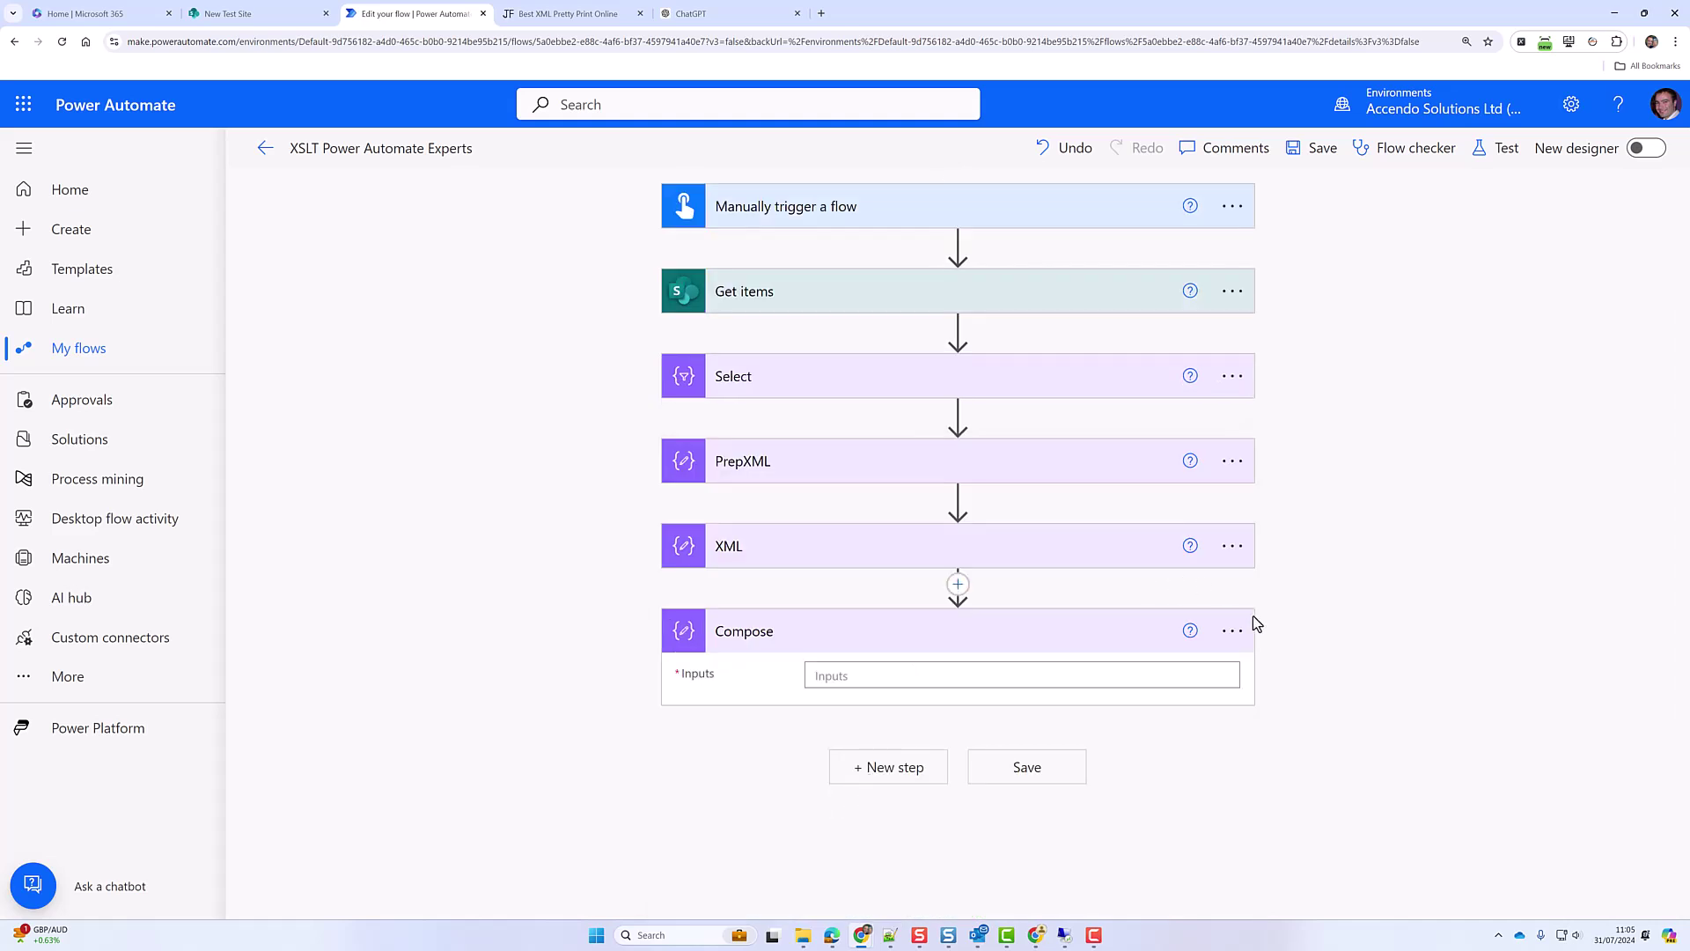
click(1231, 630)
click(1289, 673)
text(XSLT)
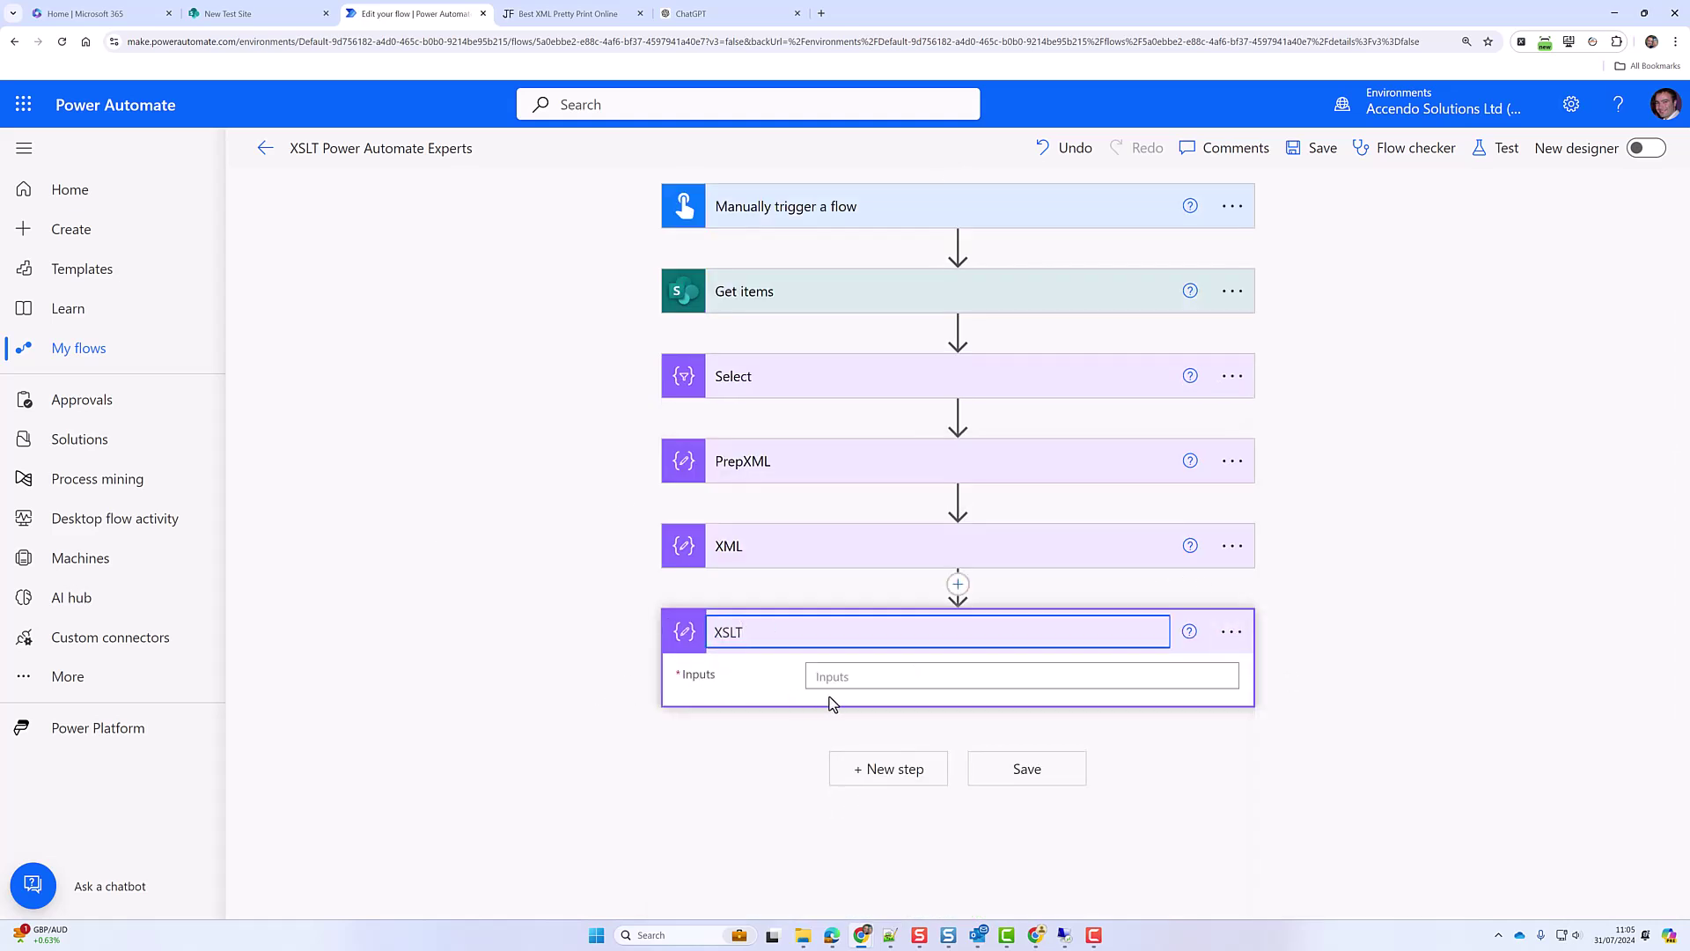
- Paste the copied XSLT stylesheet into the XSLT step's inputs and collapse it
click(844, 678)
key(ctrl+v)
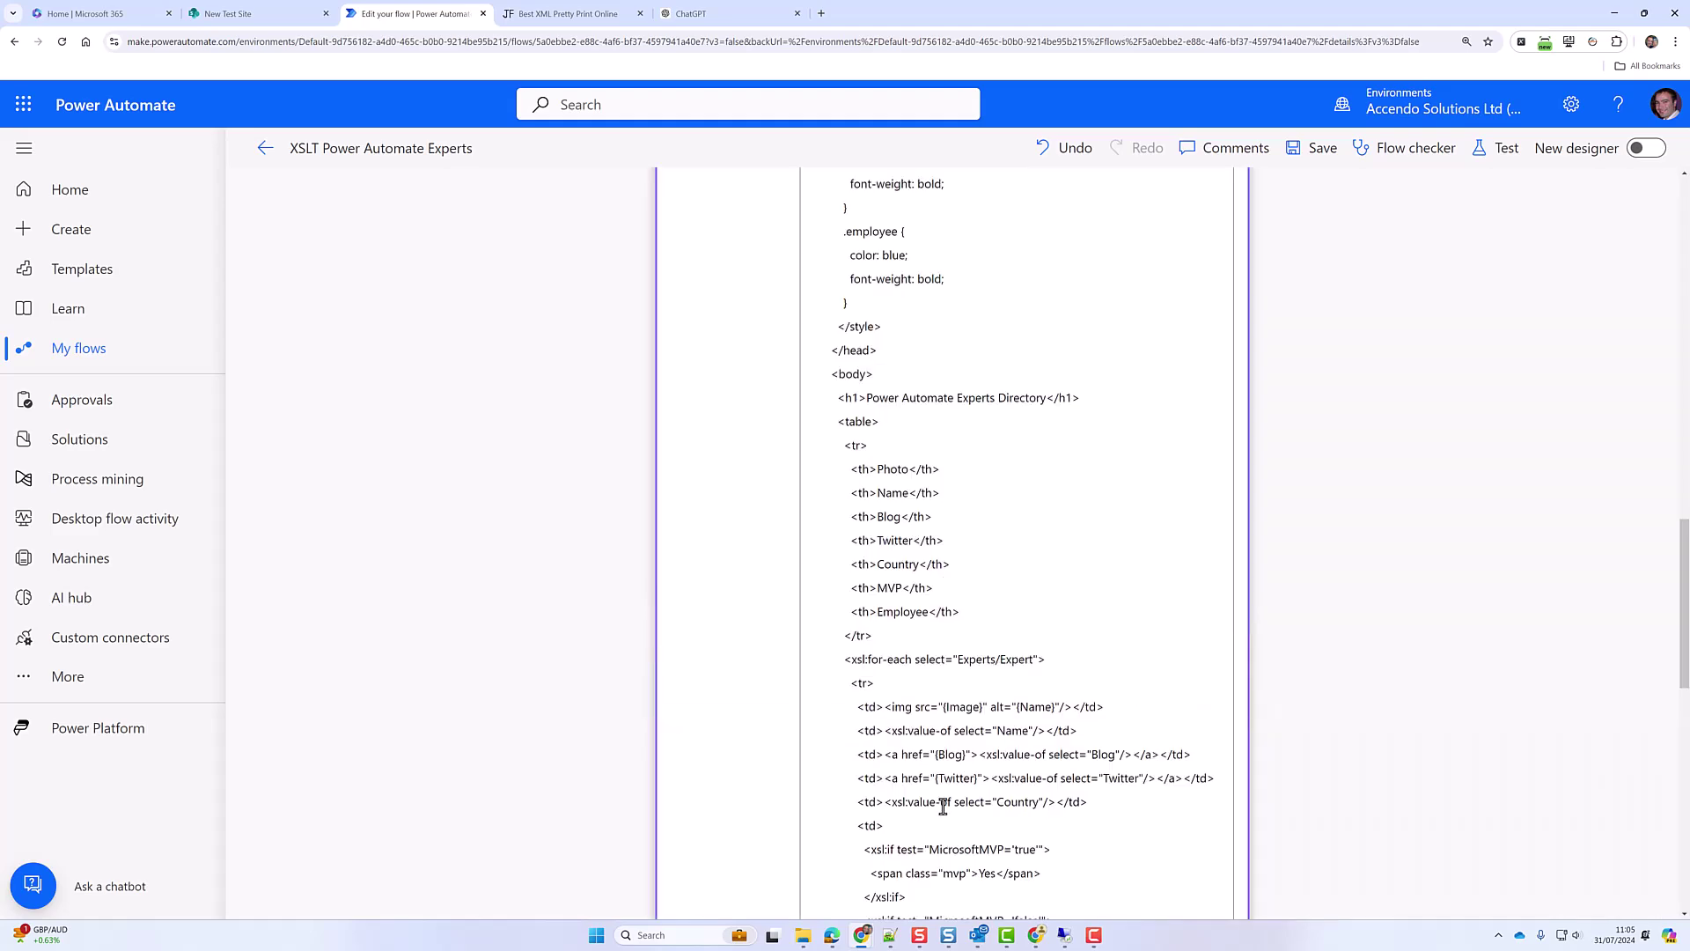
scroll(943, 806, up, 15)
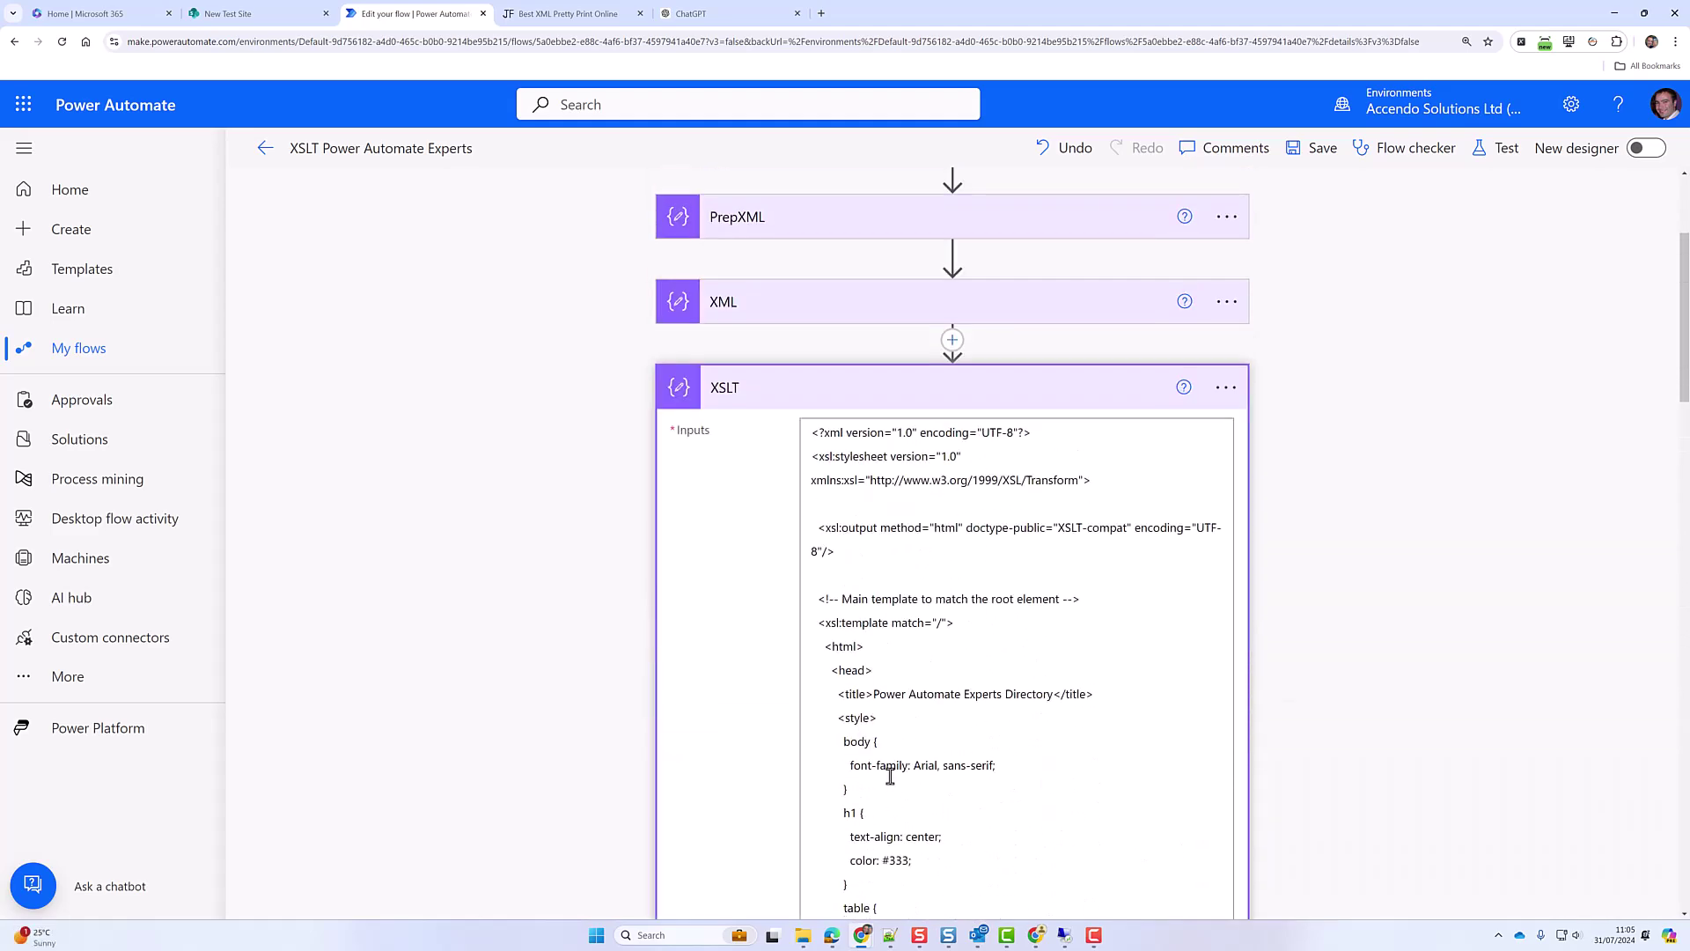
click(878, 402)
click(866, 721)
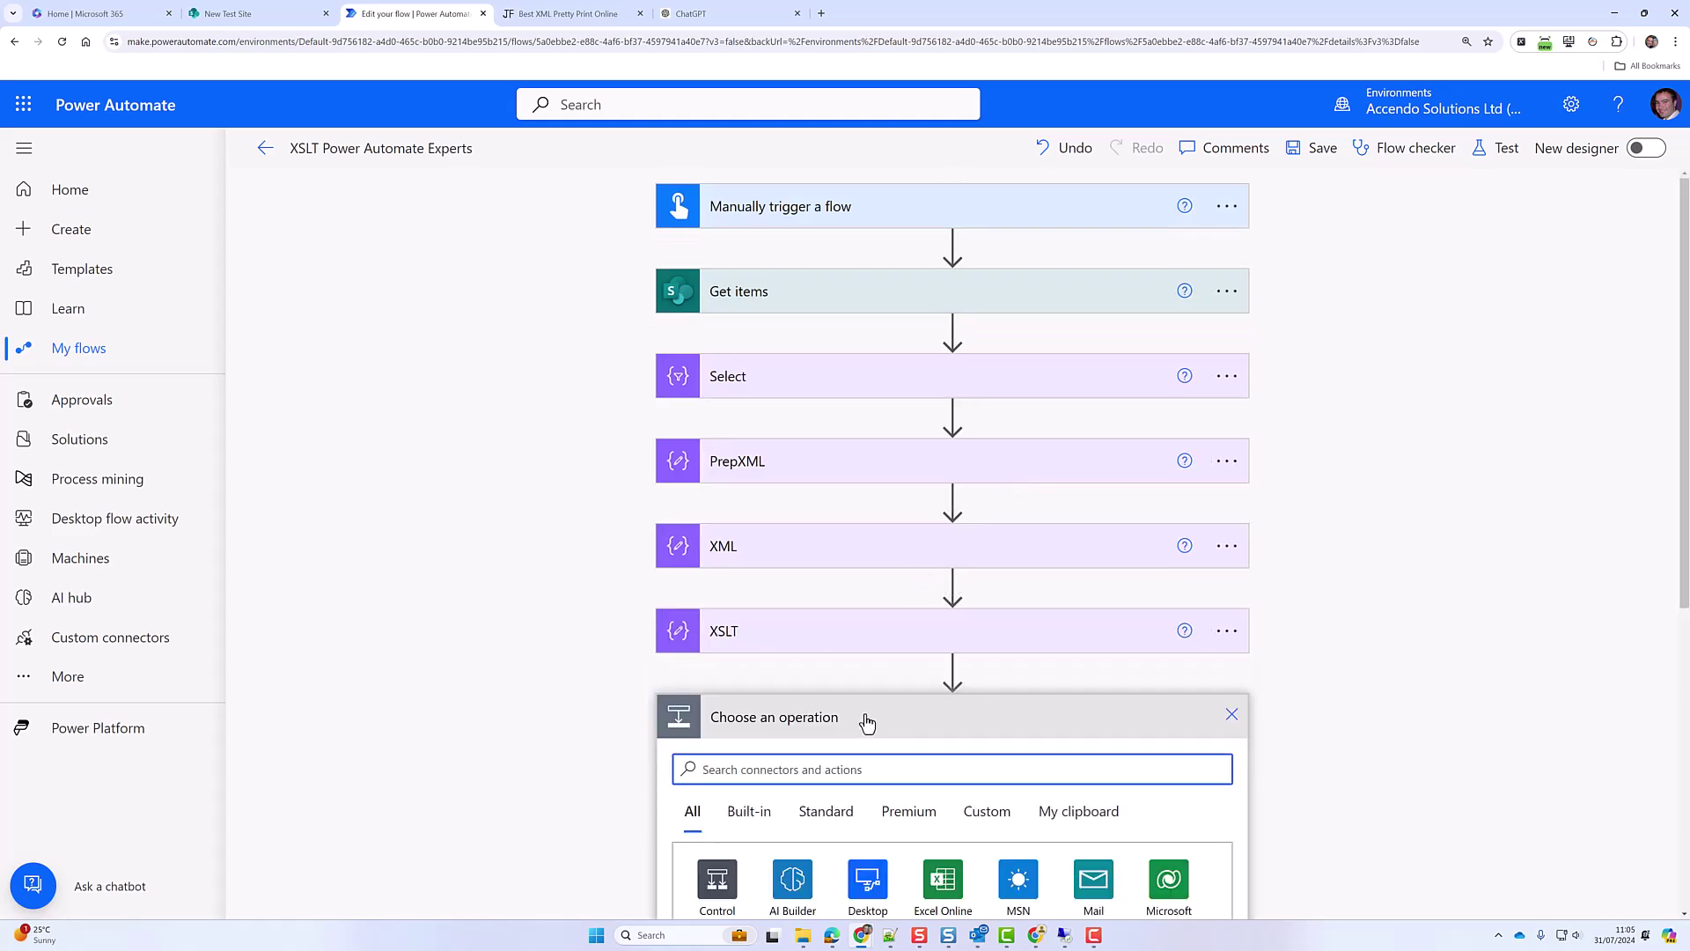
- Add Transform XML using XSLT with XML String = XML Outputs and XSLT String = XSLT Outputs, then save
click(987, 811)
click(803, 906)
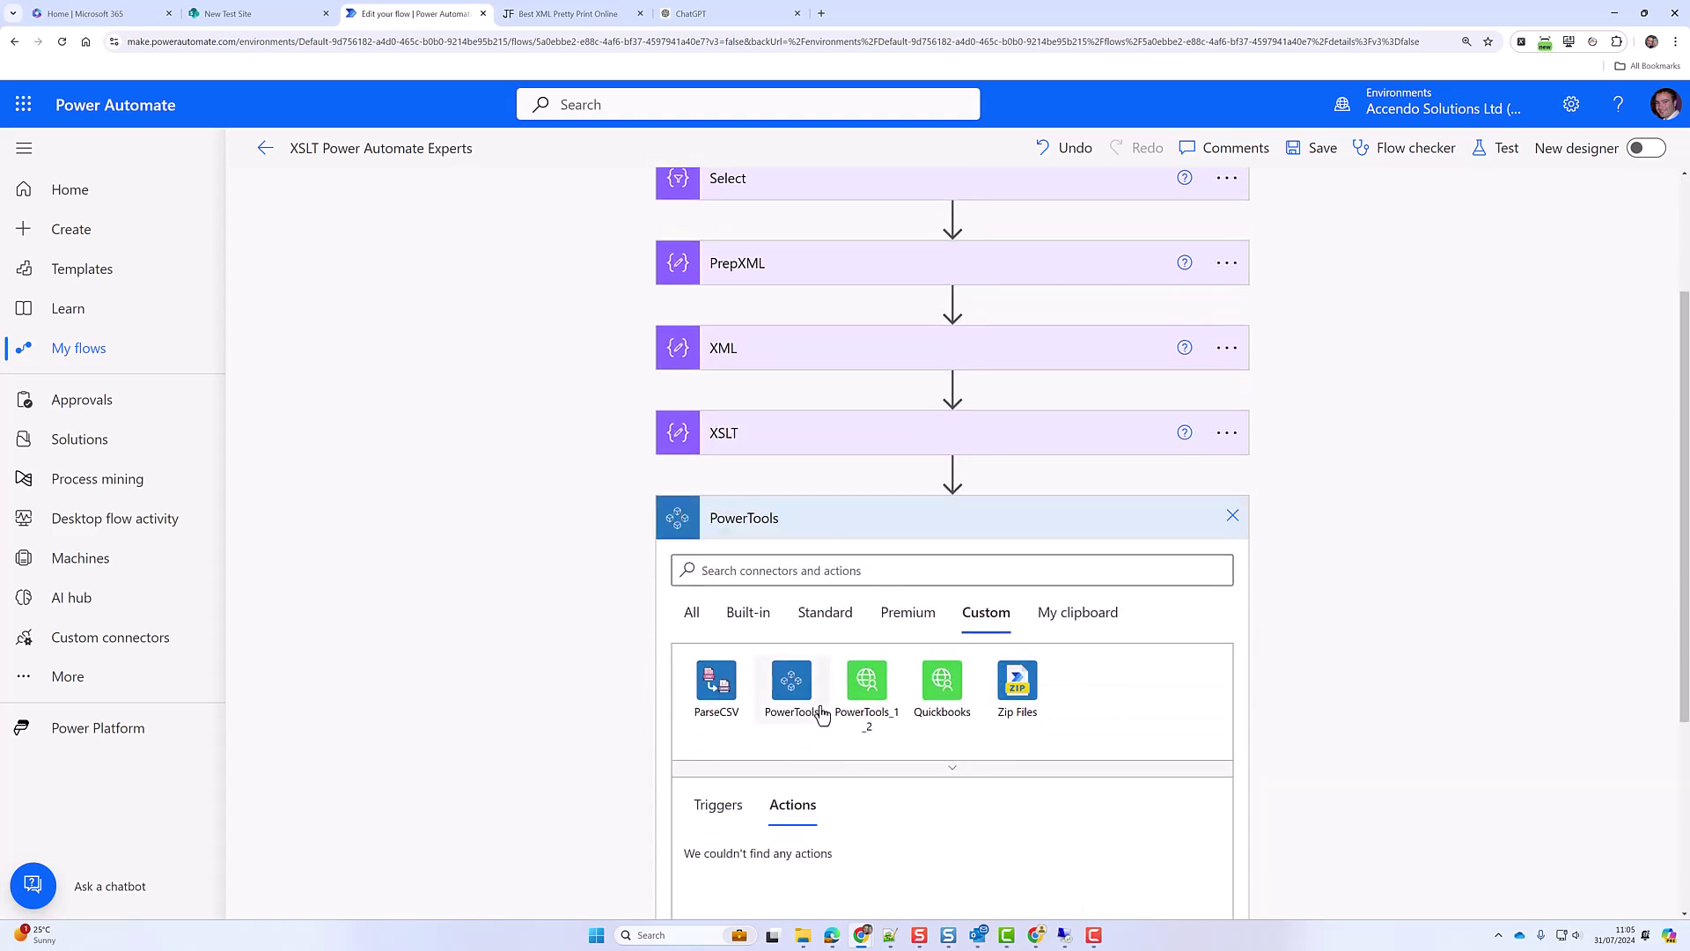
scroll(880, 748, down, 5)
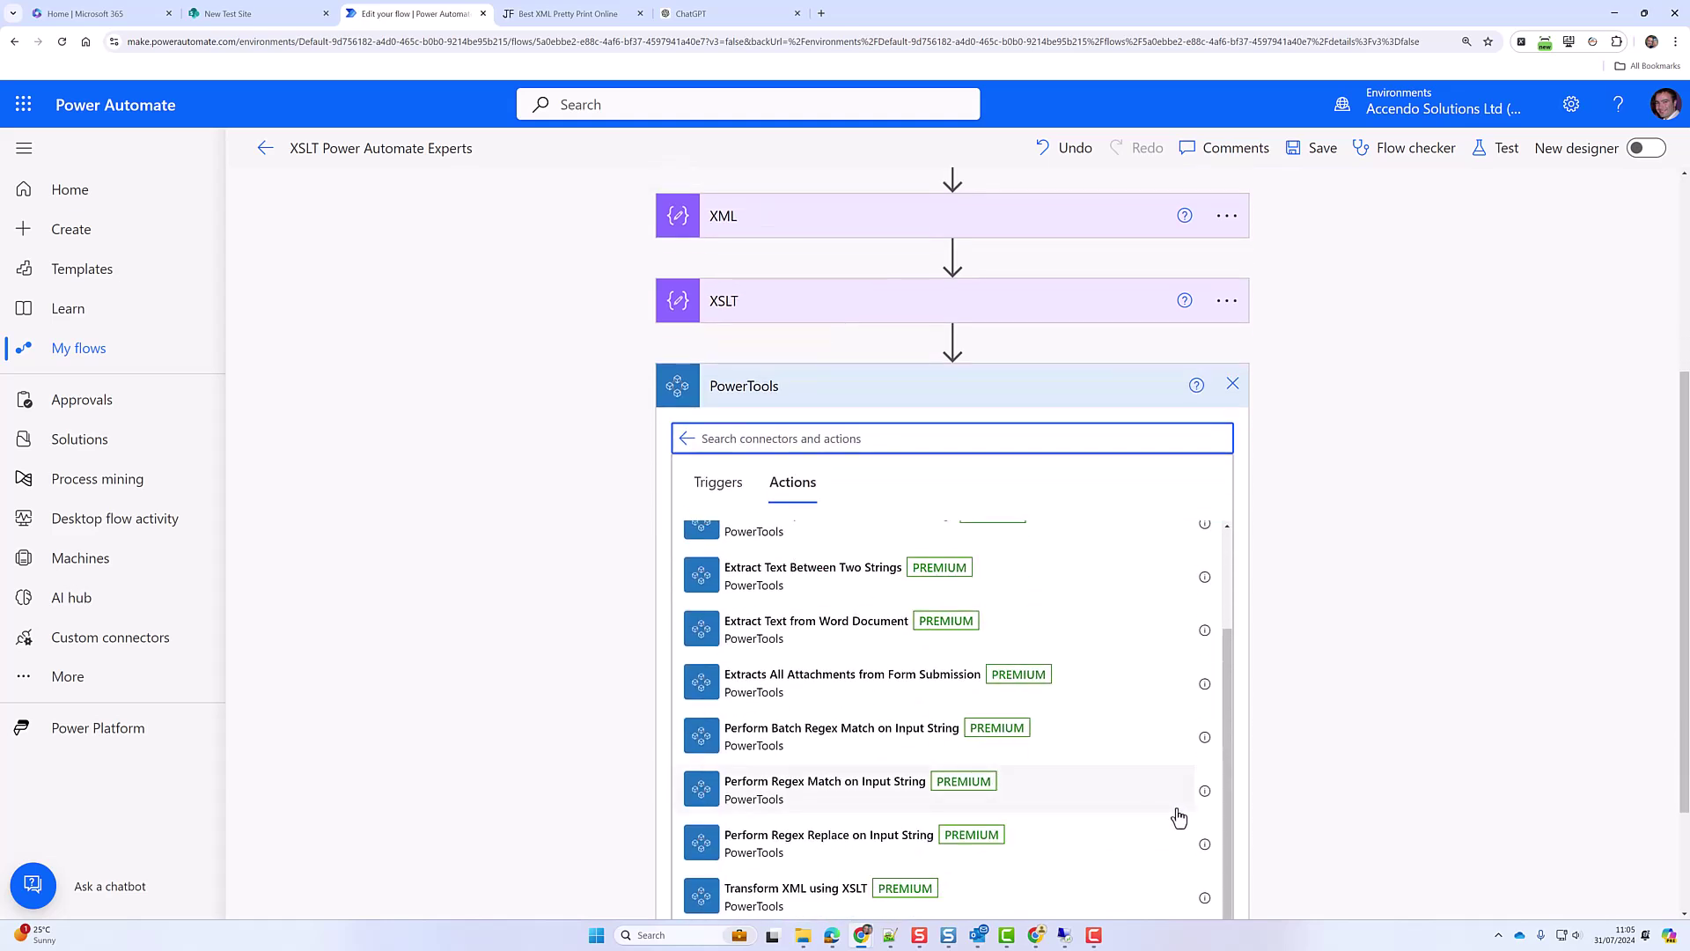
click(818, 885)
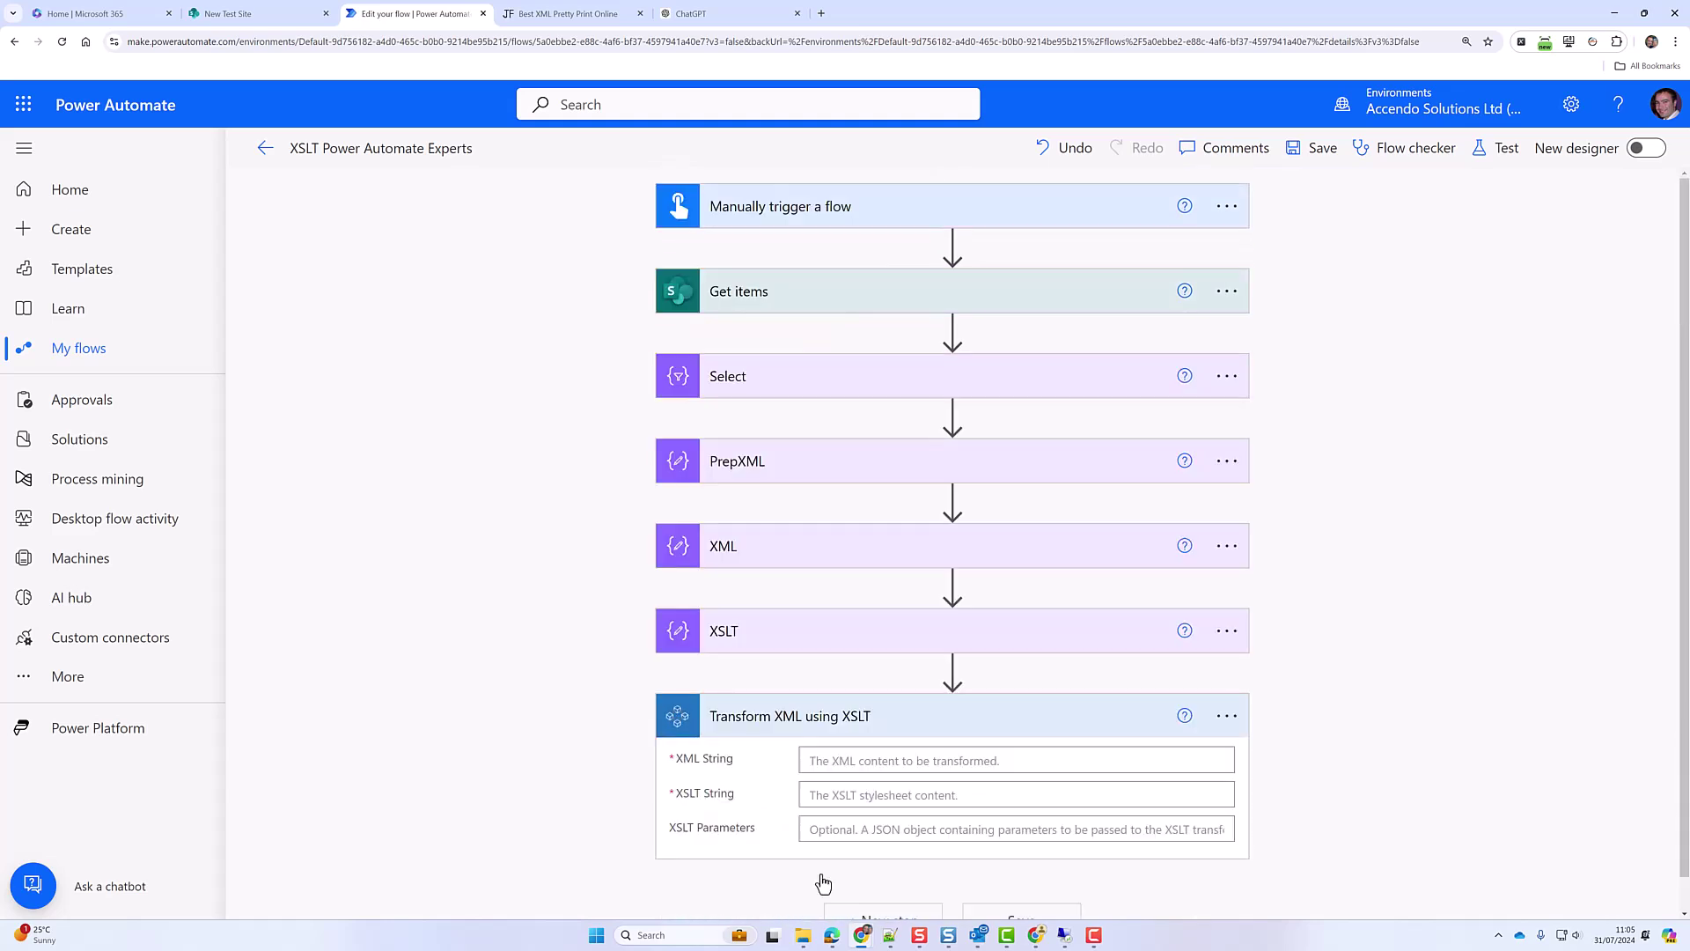
click(838, 762)
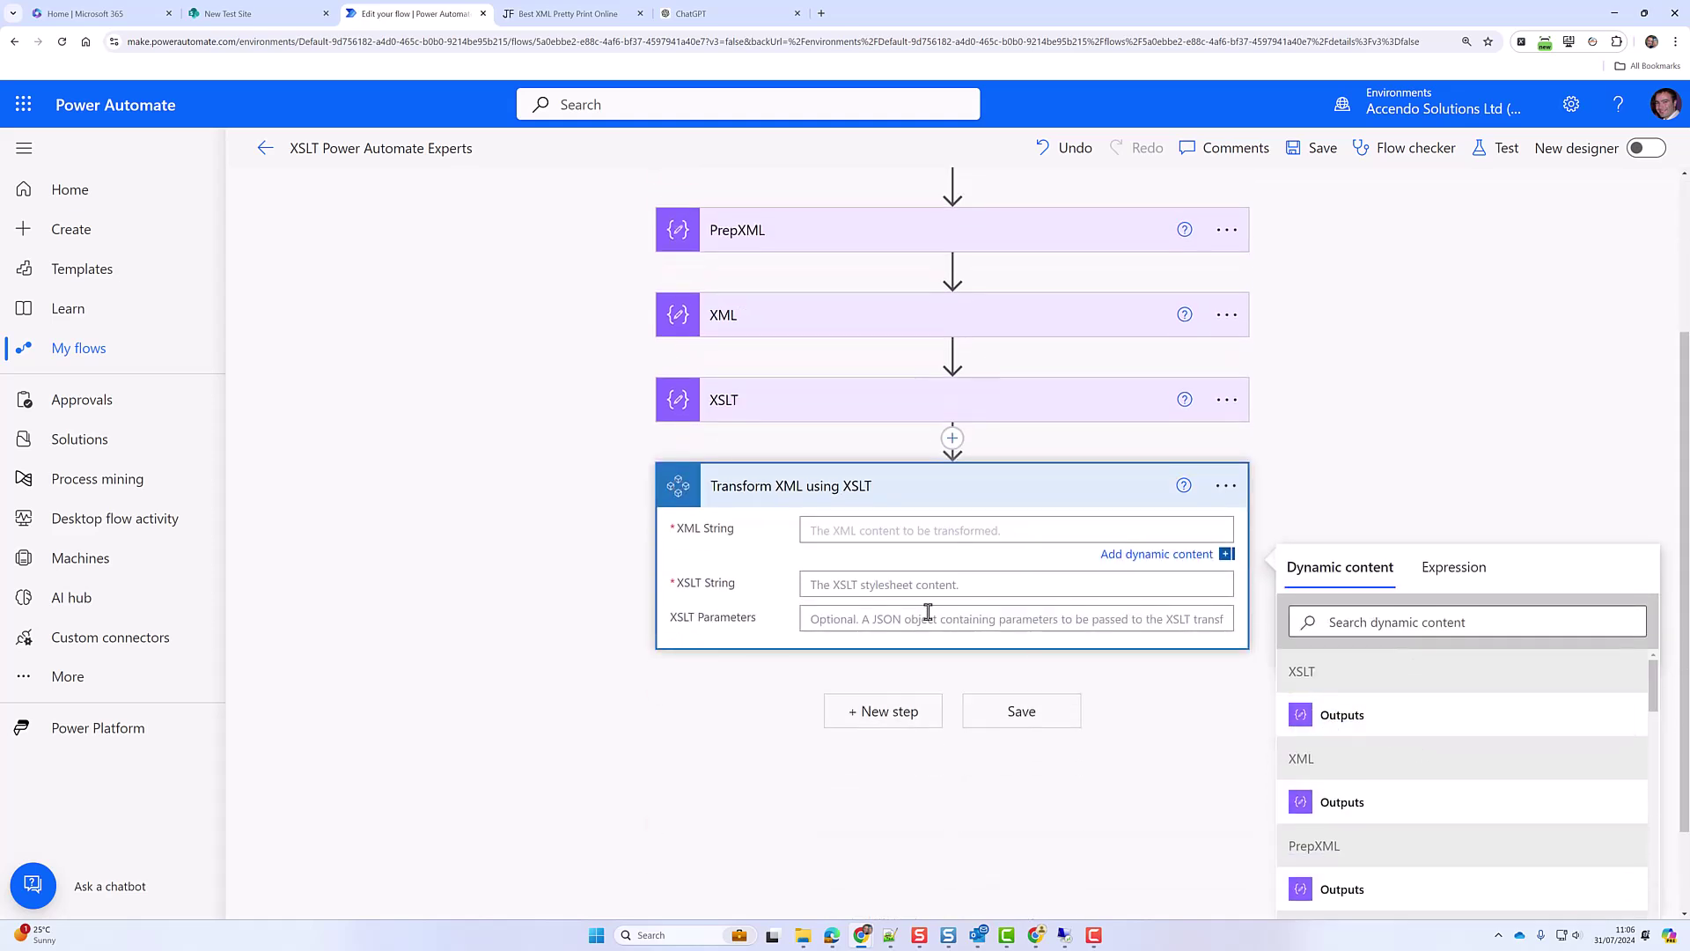
click(1356, 816)
click(846, 590)
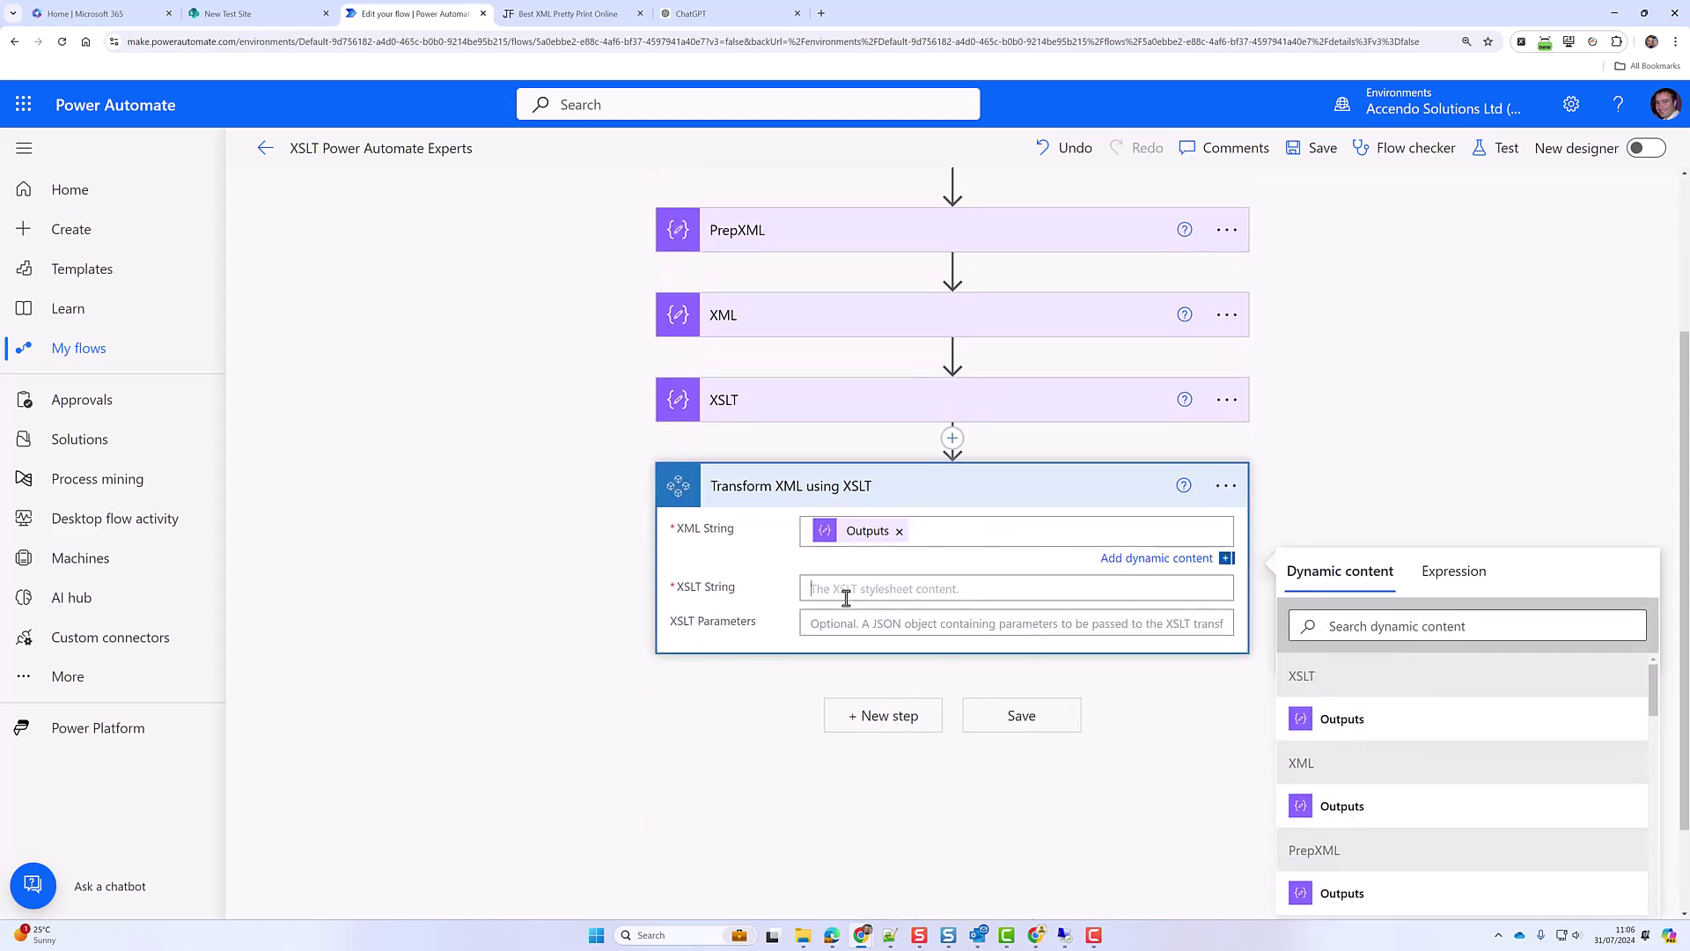
click(1349, 775)
click(1022, 735)
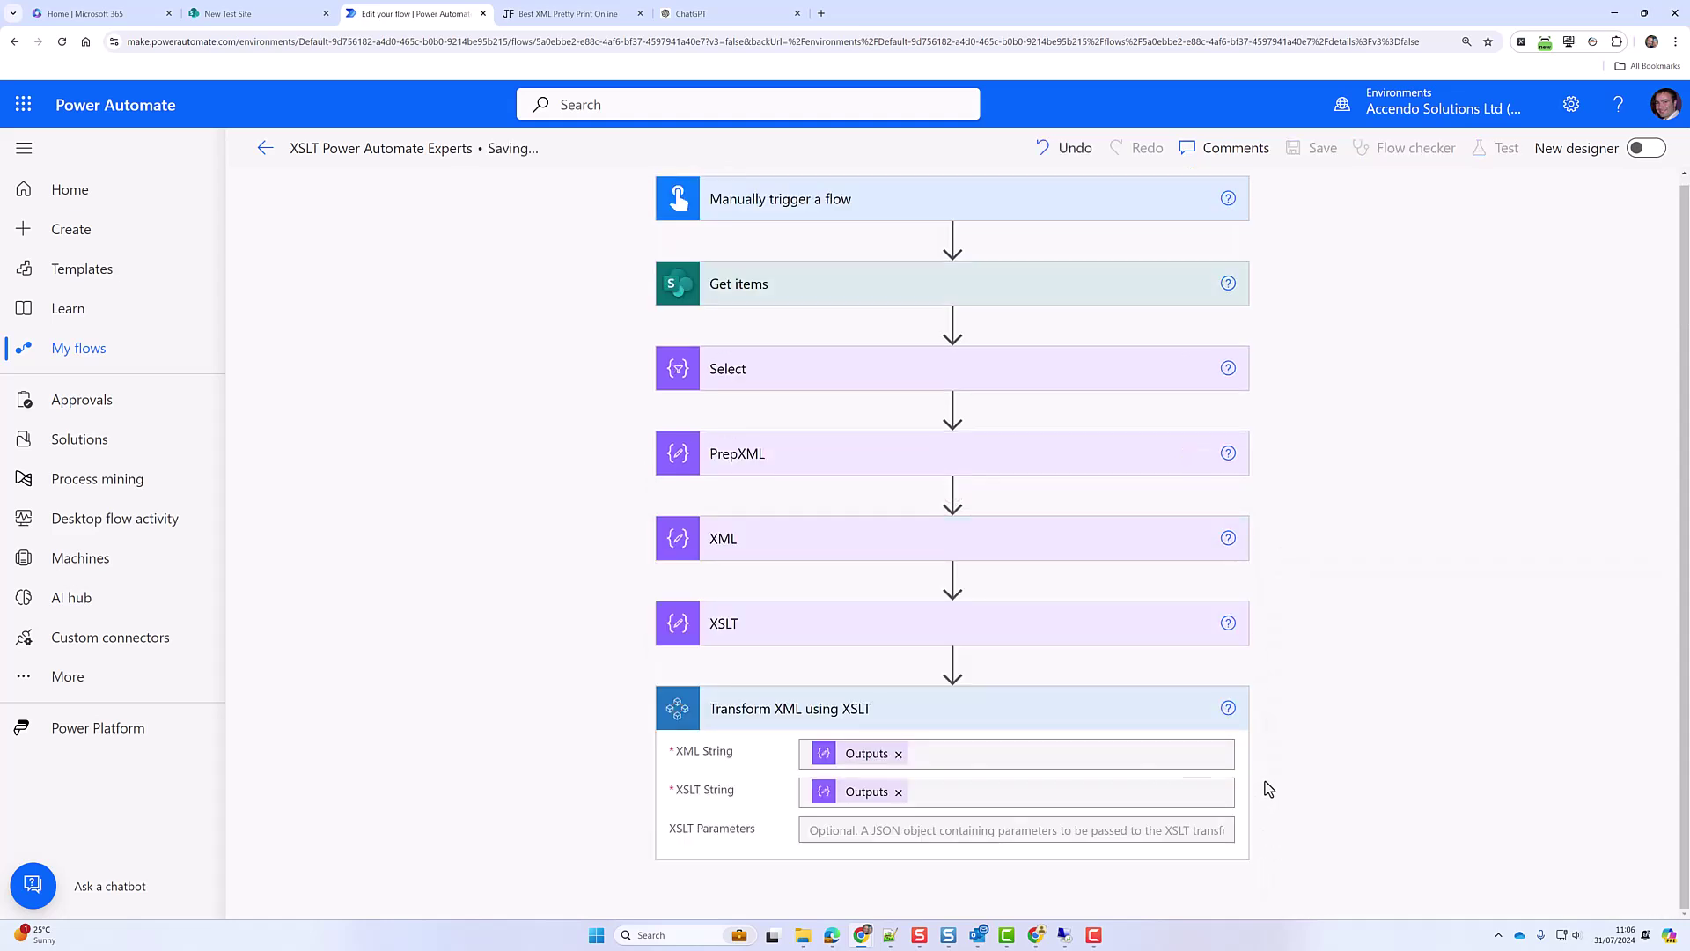
- Run a manual test and inspect the Transform step's Experts Directory HTML output
click(1499, 148)
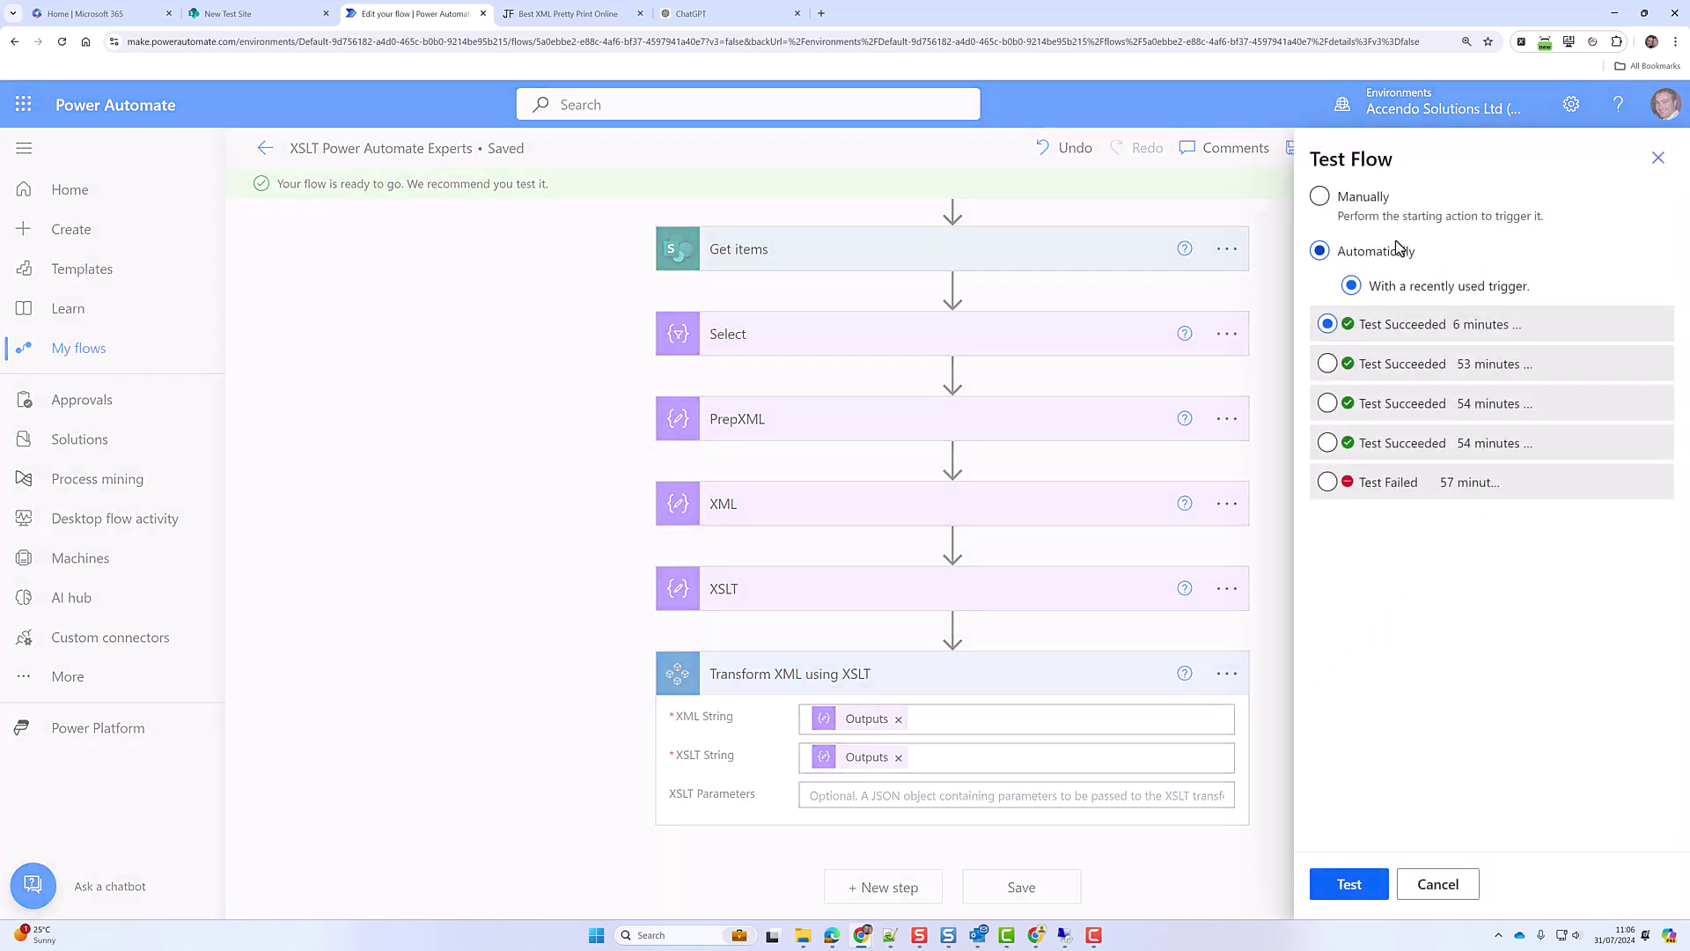
click(1326, 222)
click(1334, 885)
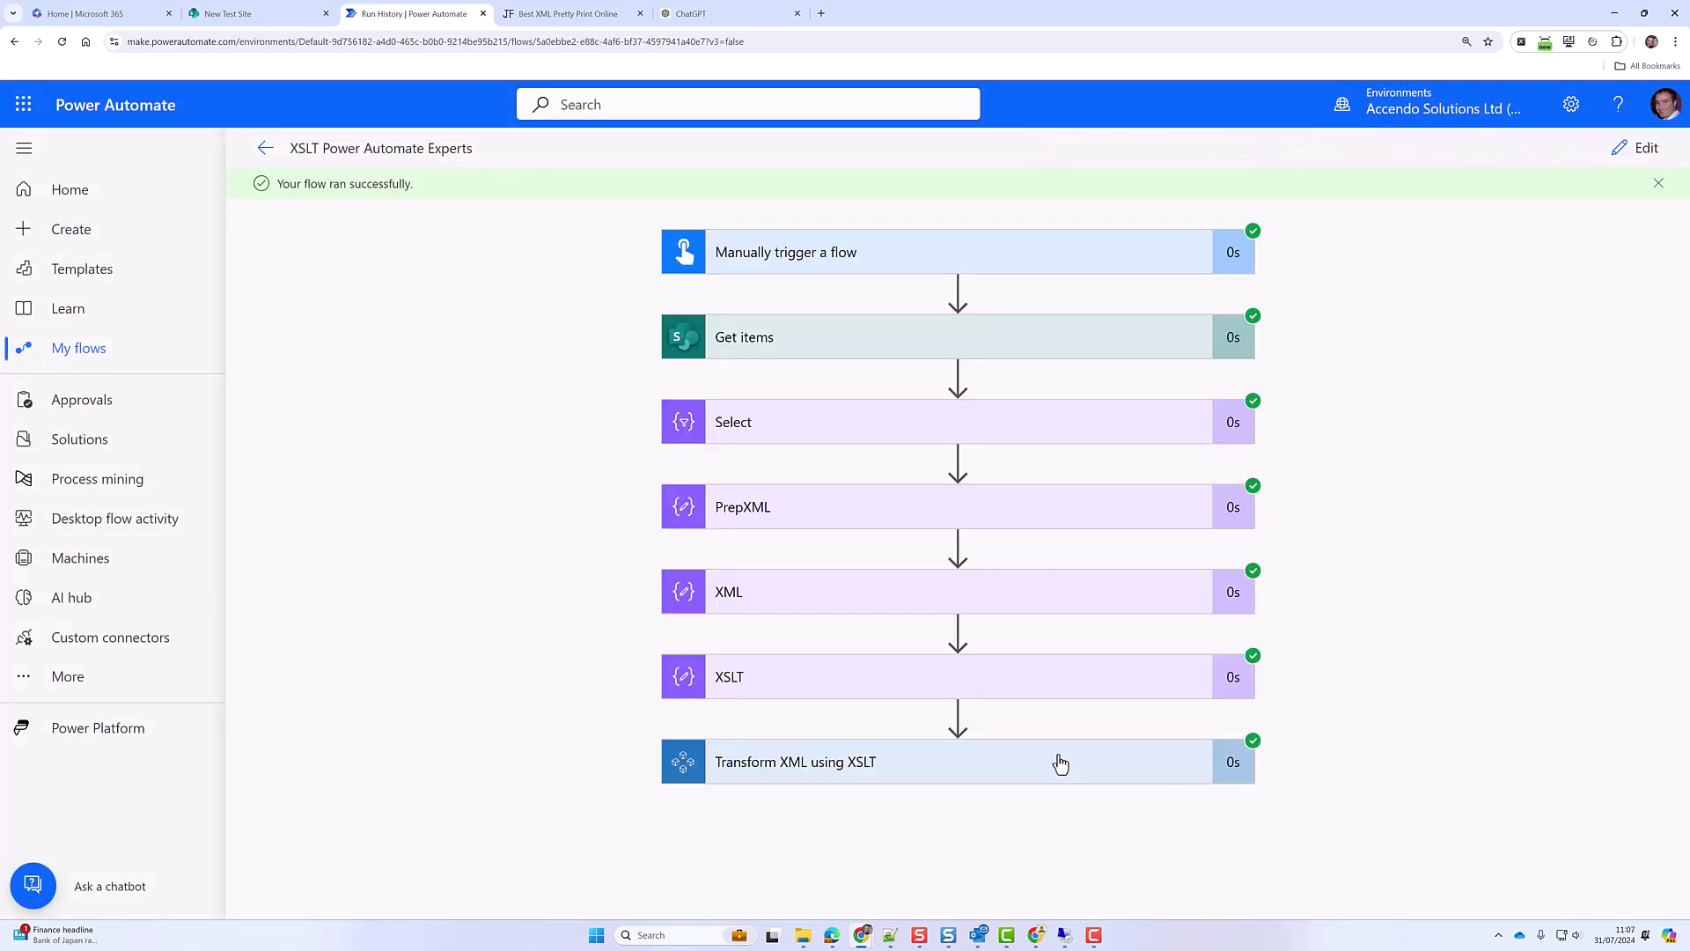
click(1060, 762)
scroll(1407, 765, down, 4)
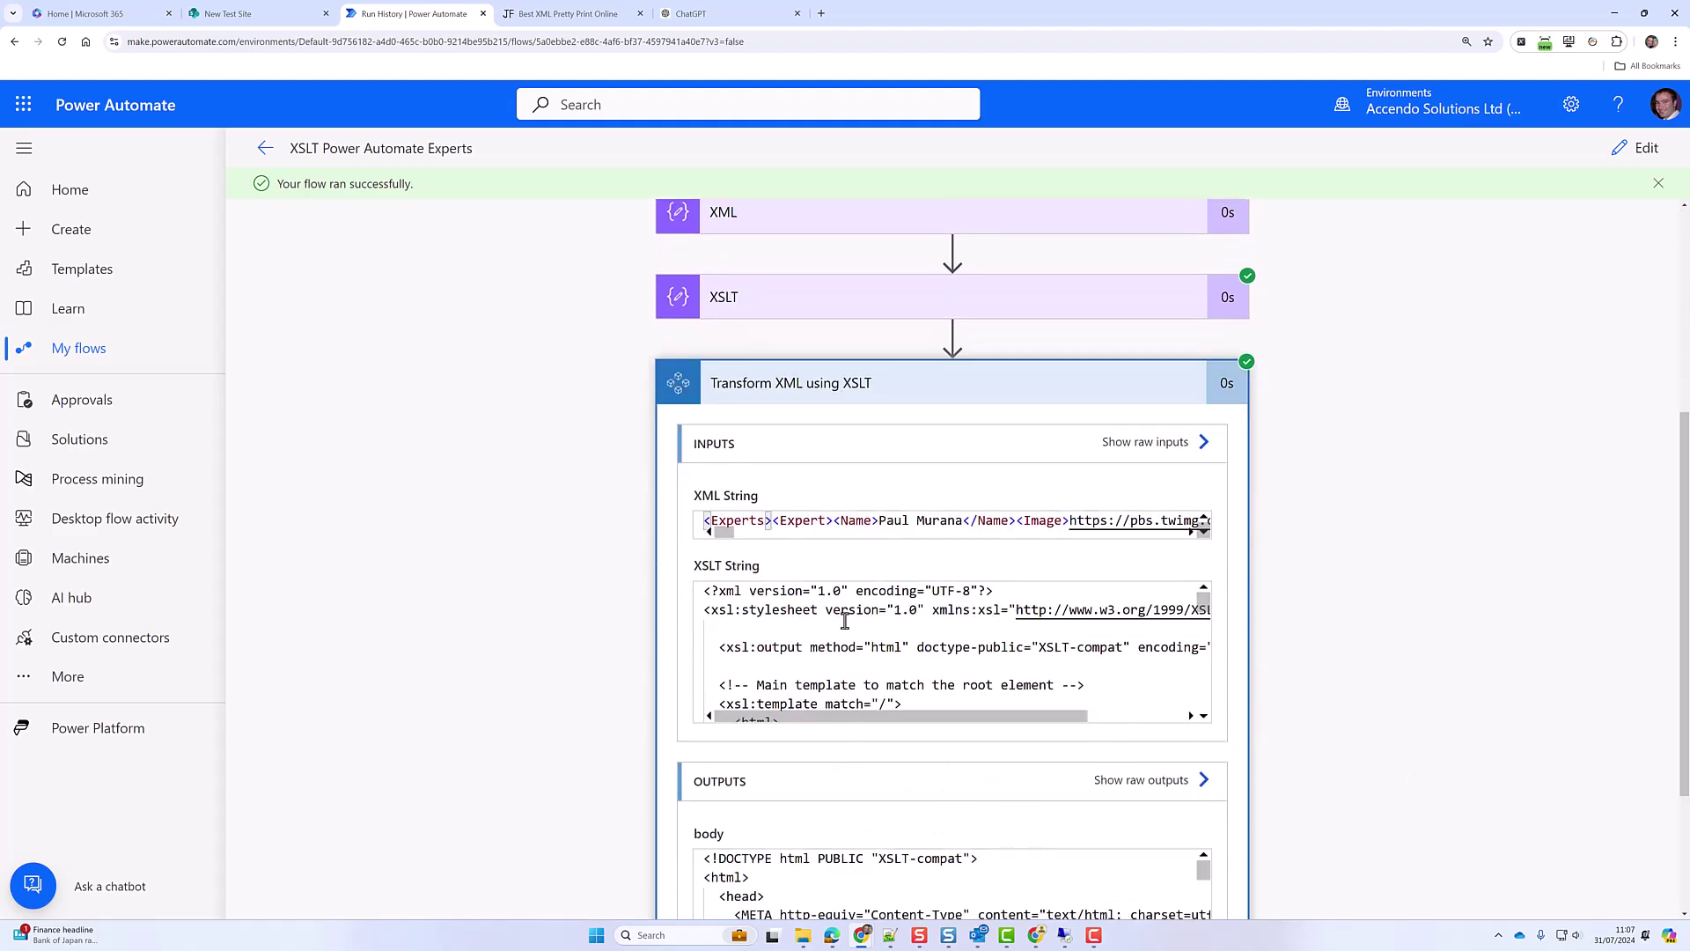
scroll(1281, 766, down, 2)
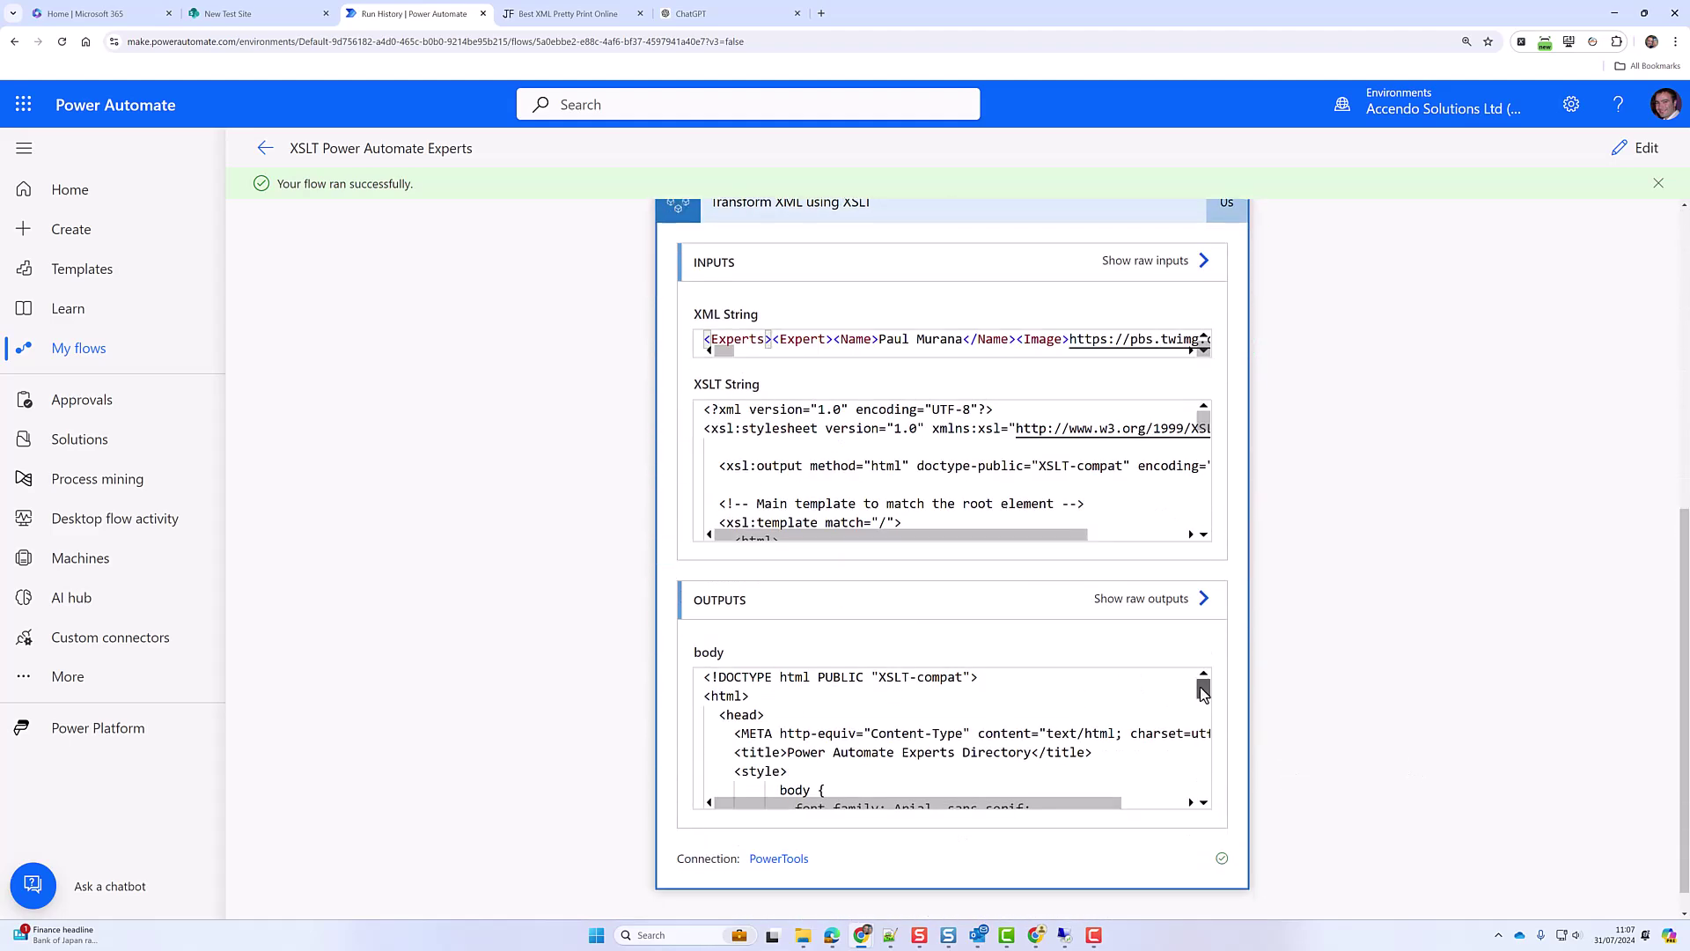
mouse_move(1202, 689)
mouse_down()
mouse_move(1194, 788)
mouse_move(1202, 682)
mouse_up()
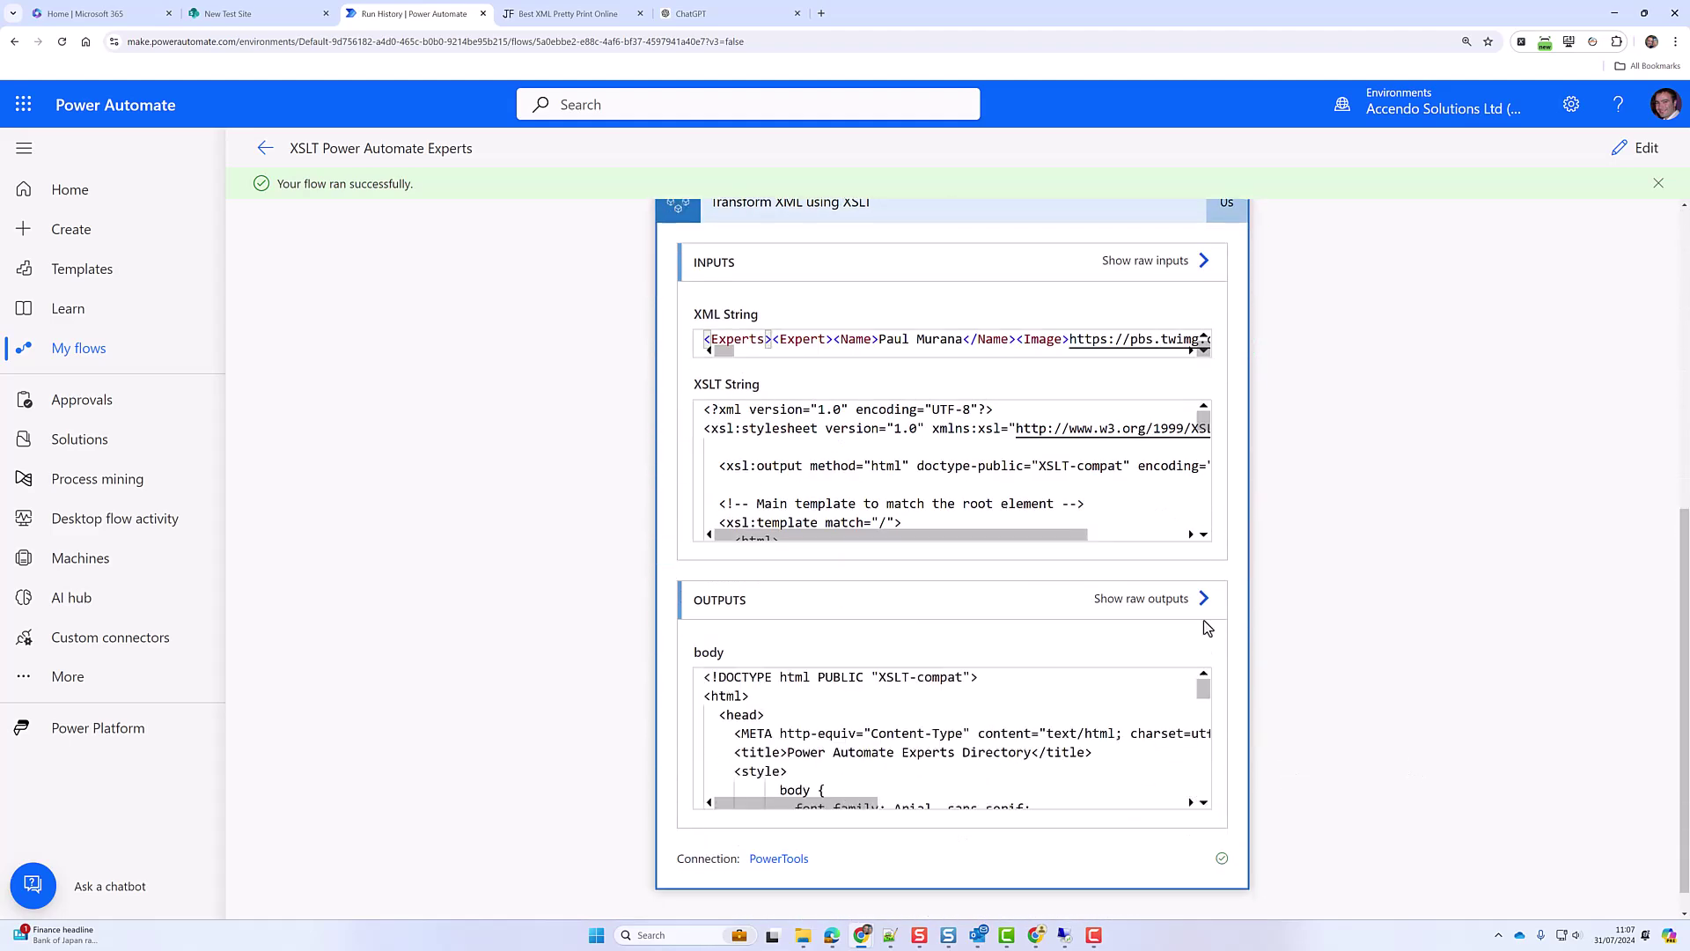
click(1634, 148)
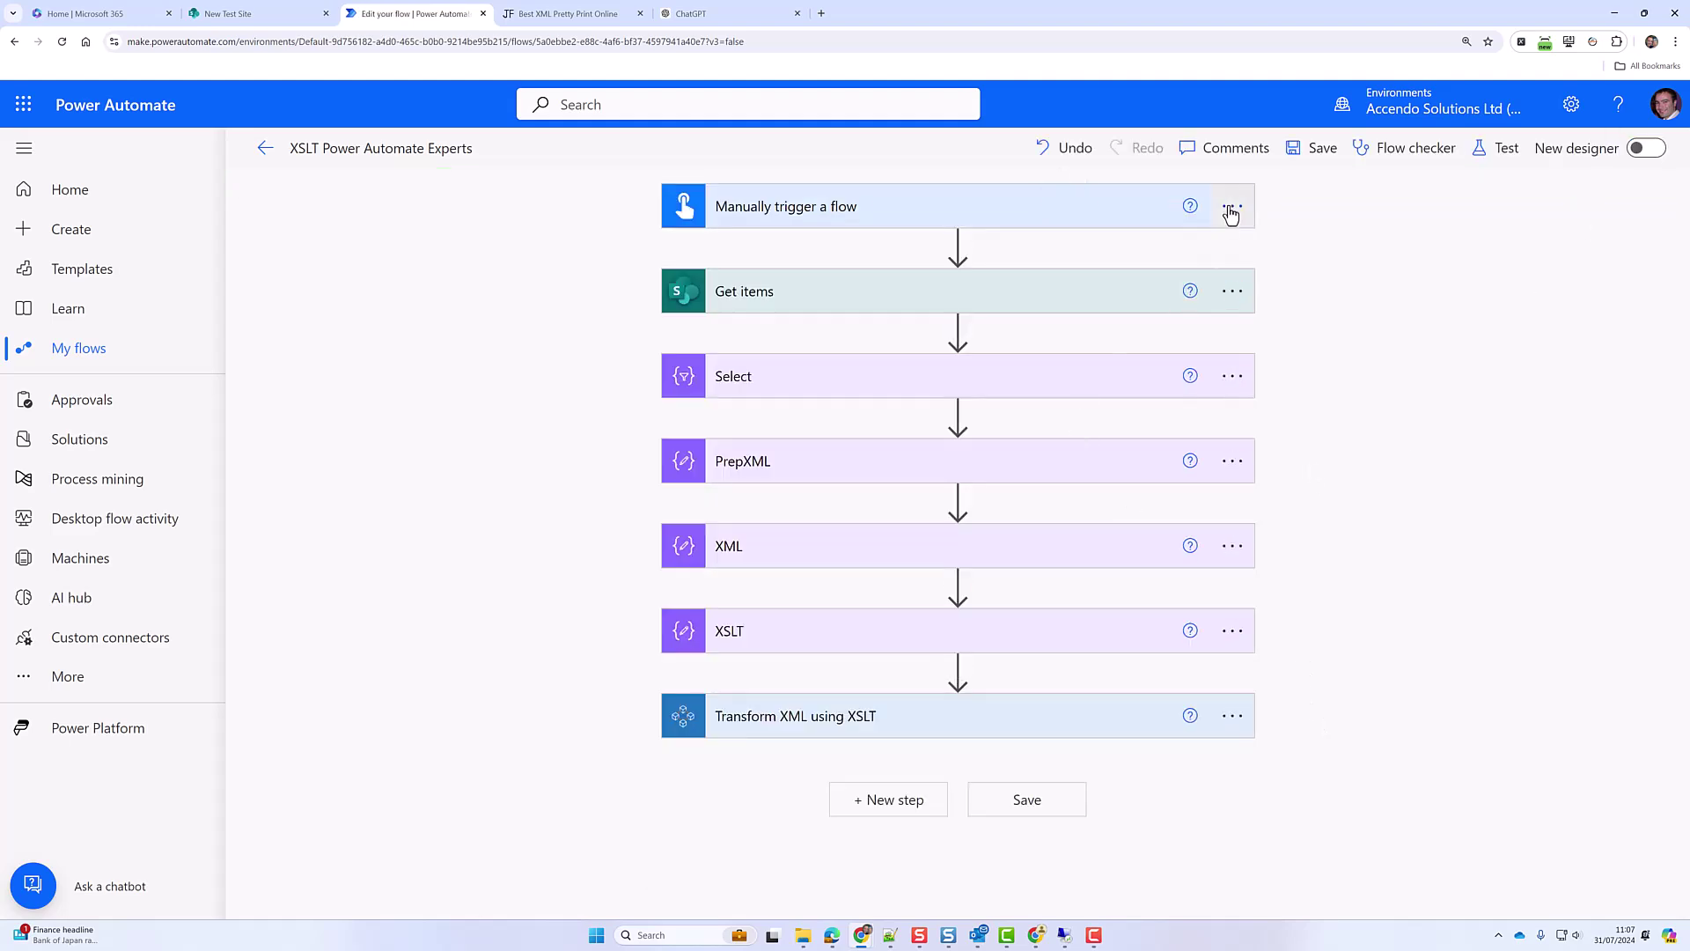
- Replace the manual trigger with a When an HTTP request is received trigger
click(1230, 207)
click(1312, 487)
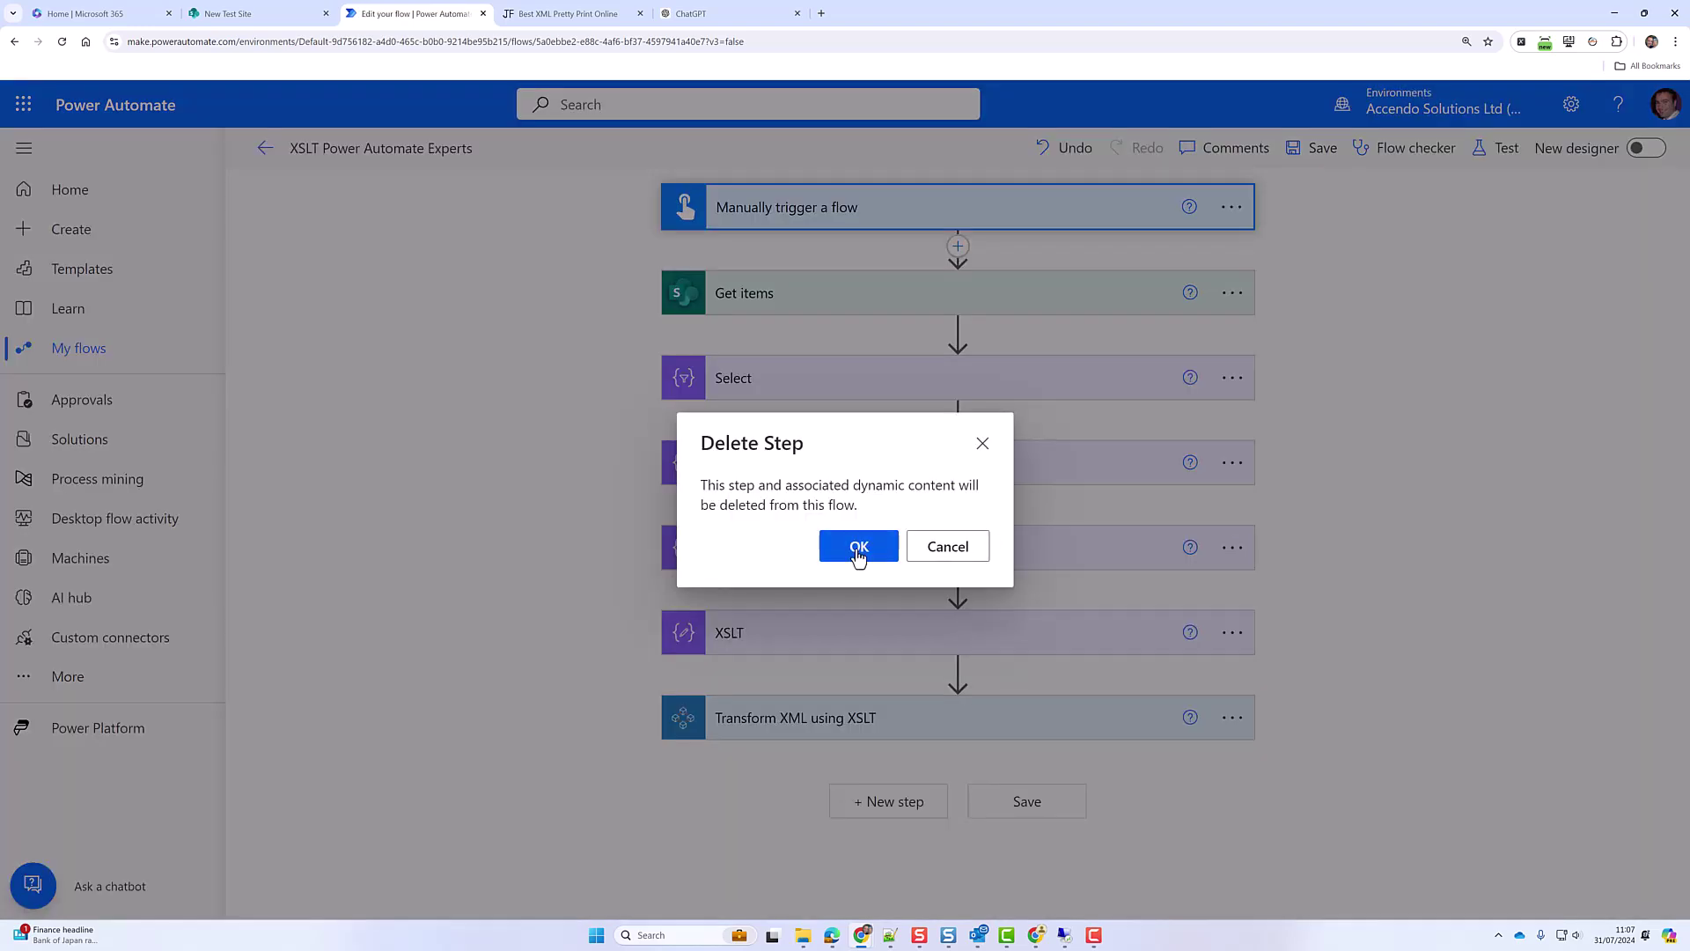
click(859, 549)
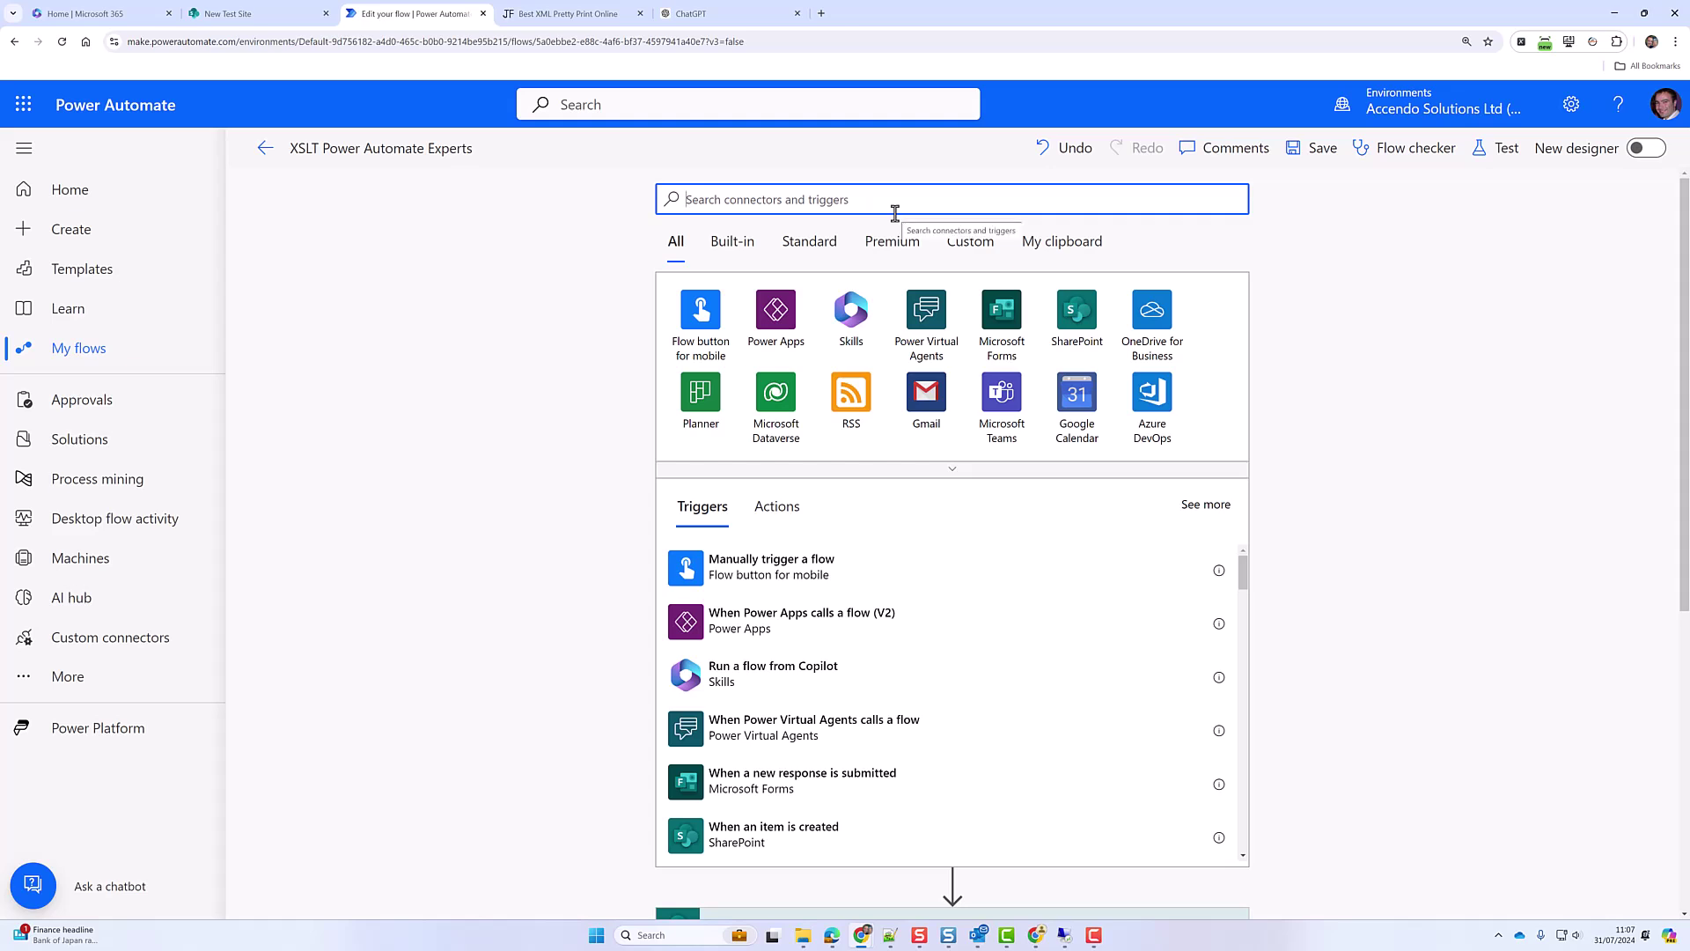
text(http)
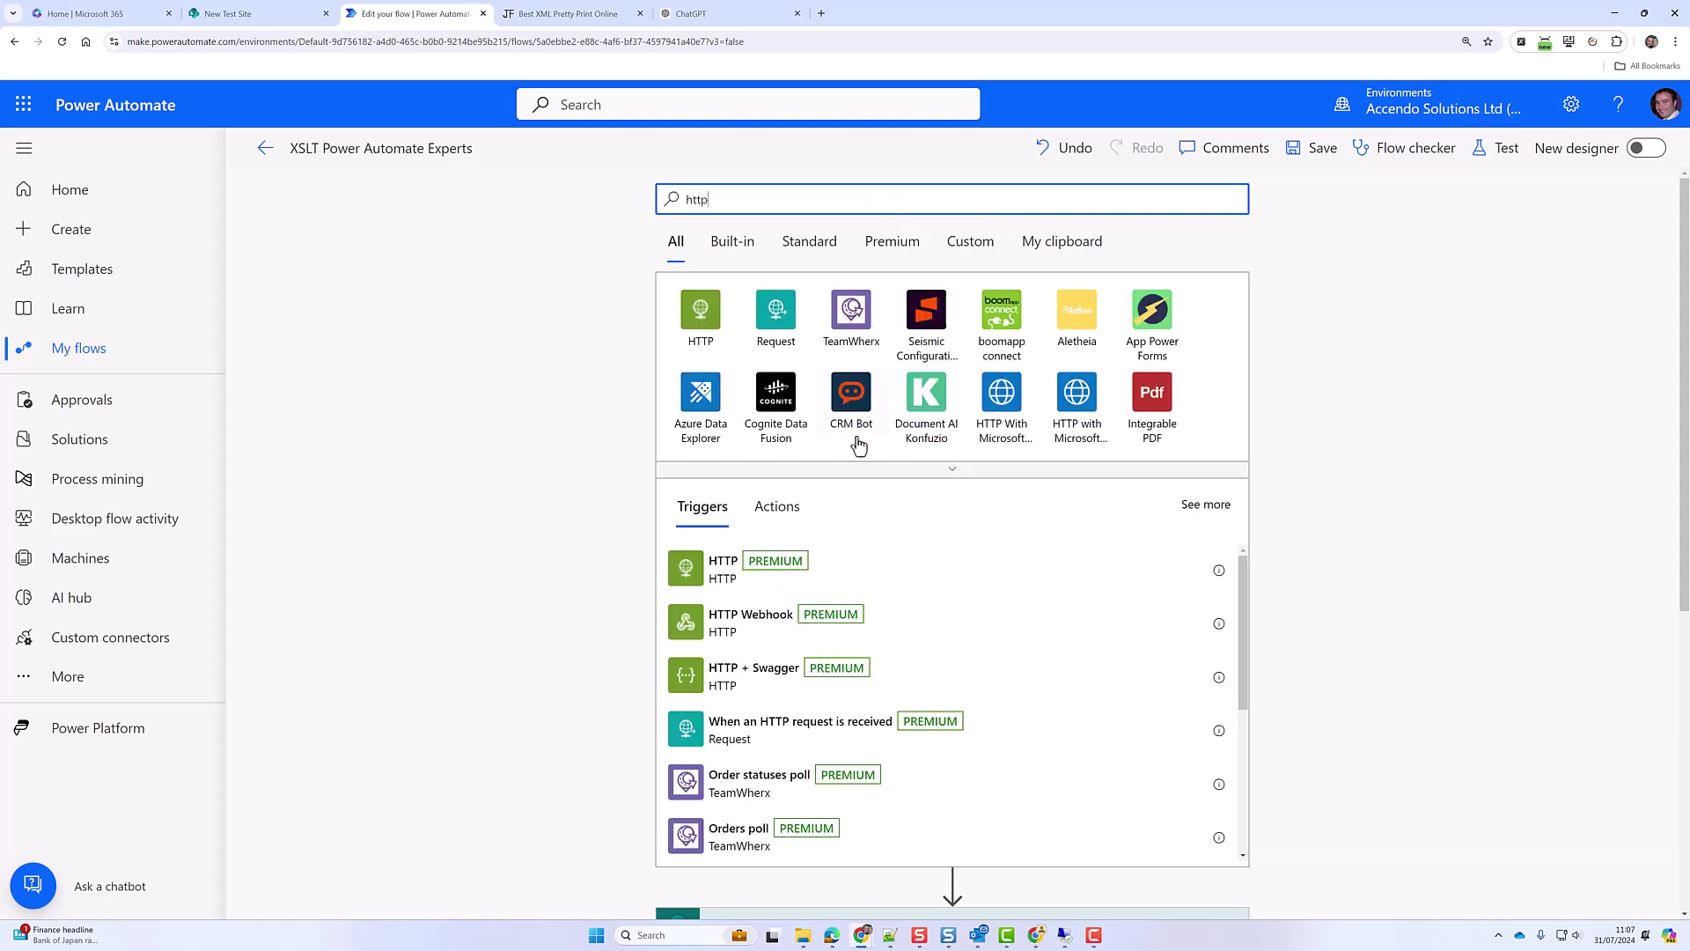
click(828, 731)
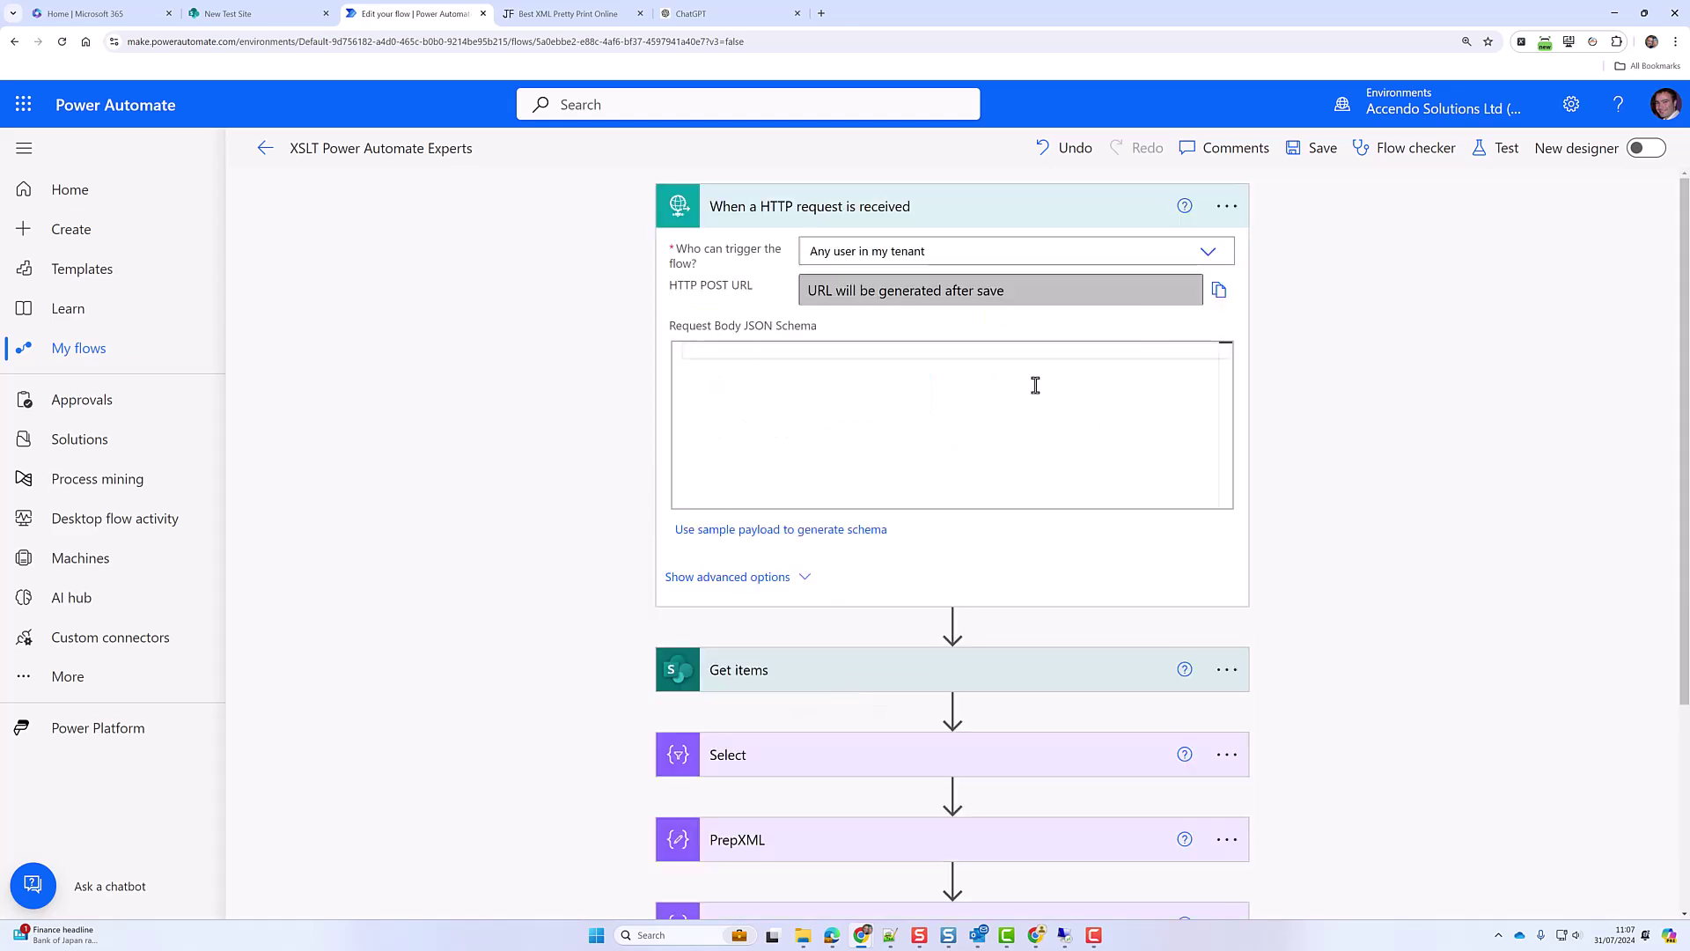
- Allow Anyone to trigger the flow and set the HTTP method to GET
click(1083, 253)
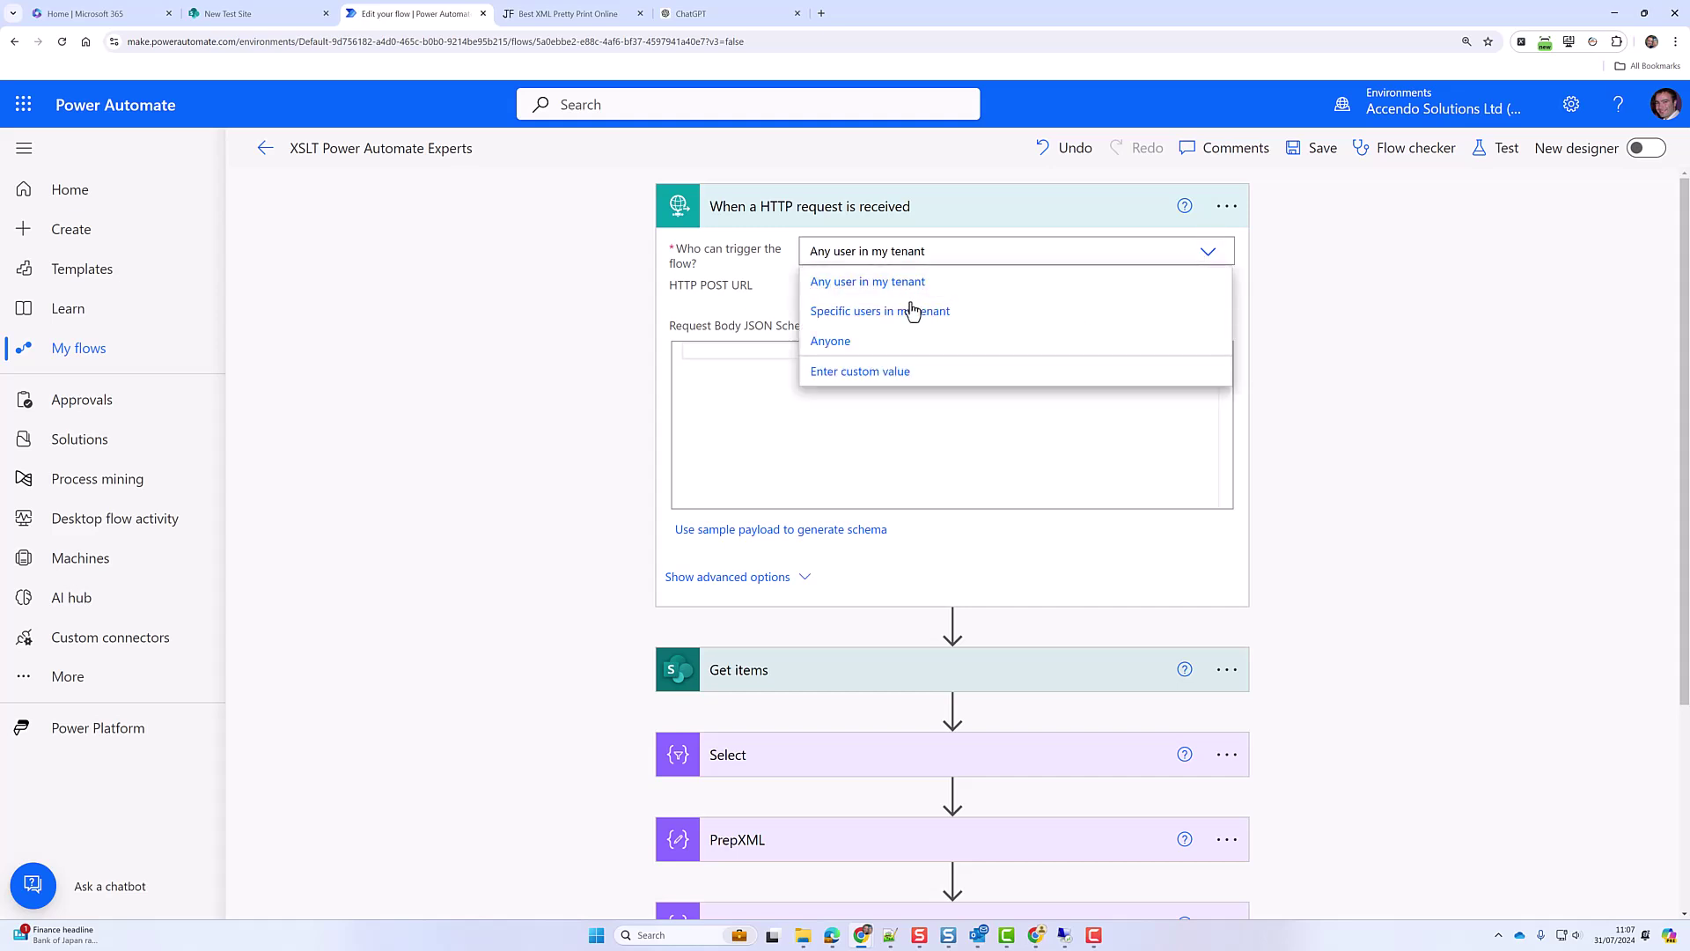
click(875, 340)
click(756, 581)
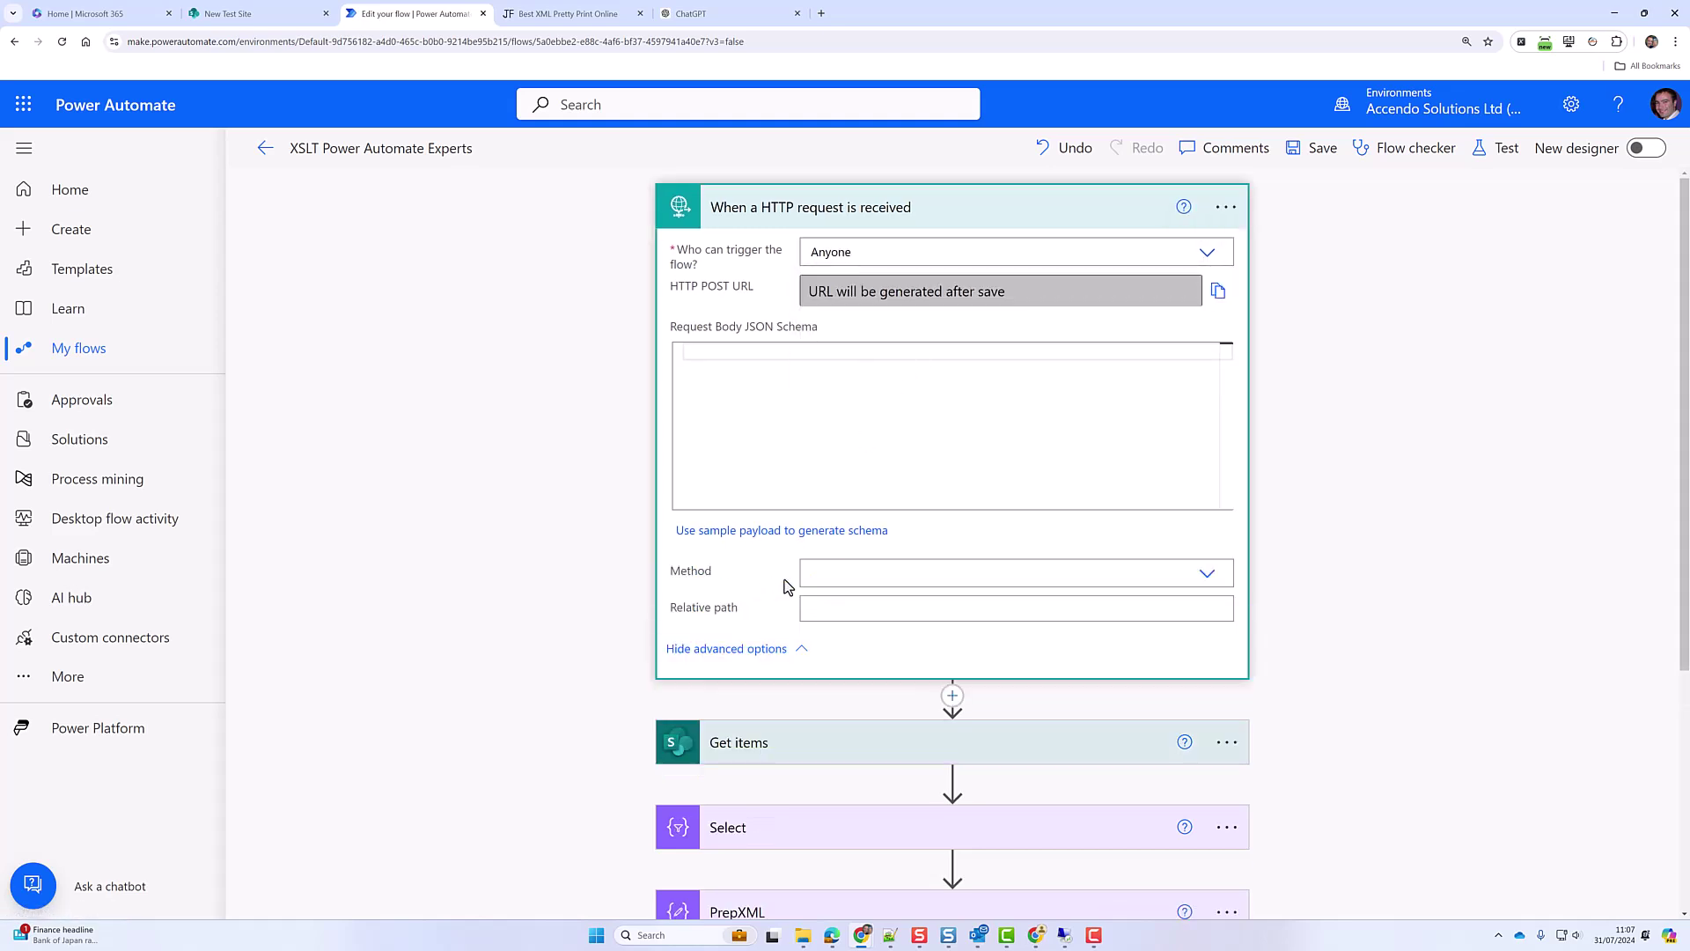
click(1208, 578)
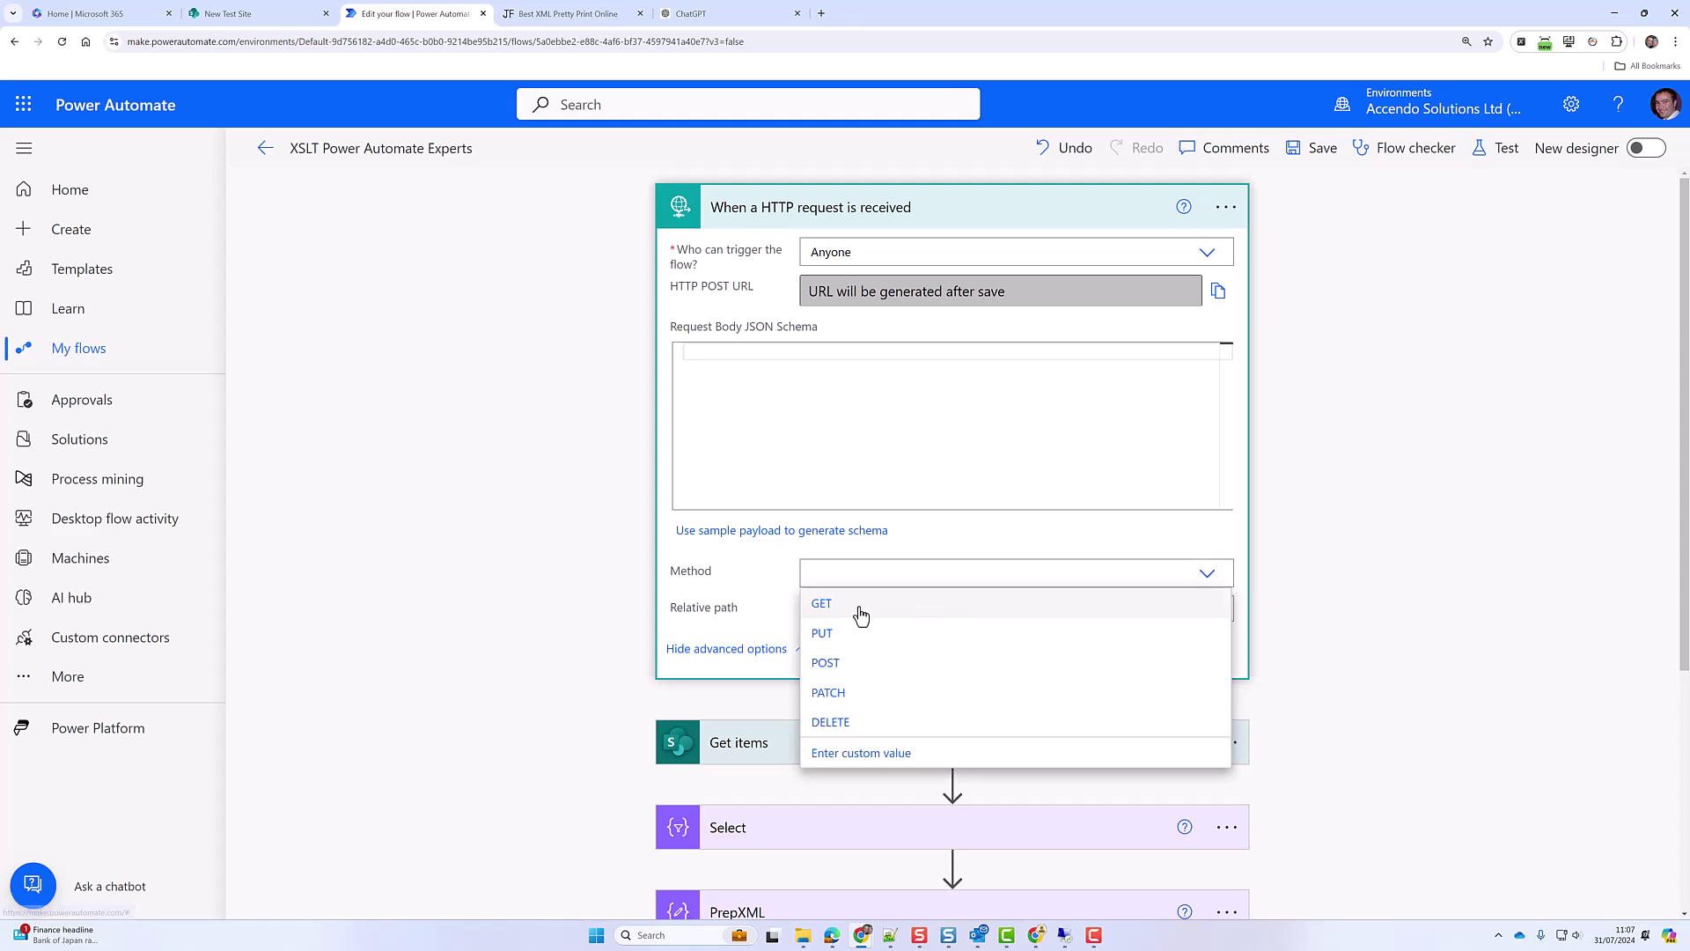
click(858, 607)
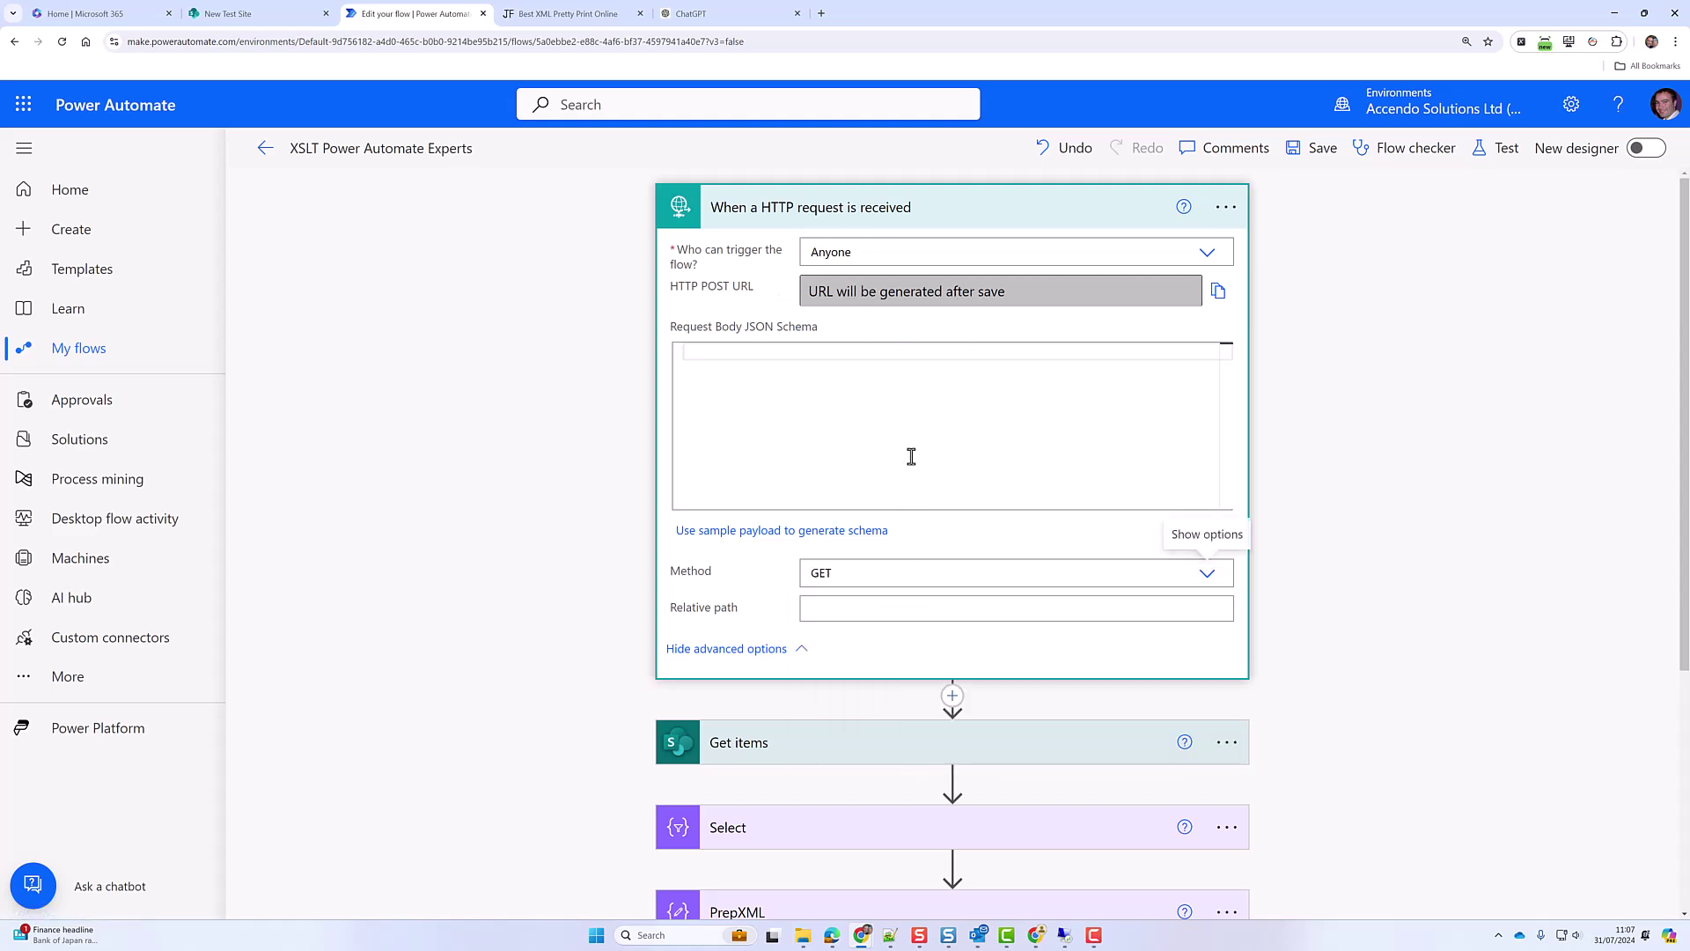
scroll(1309, 588, down, 4)
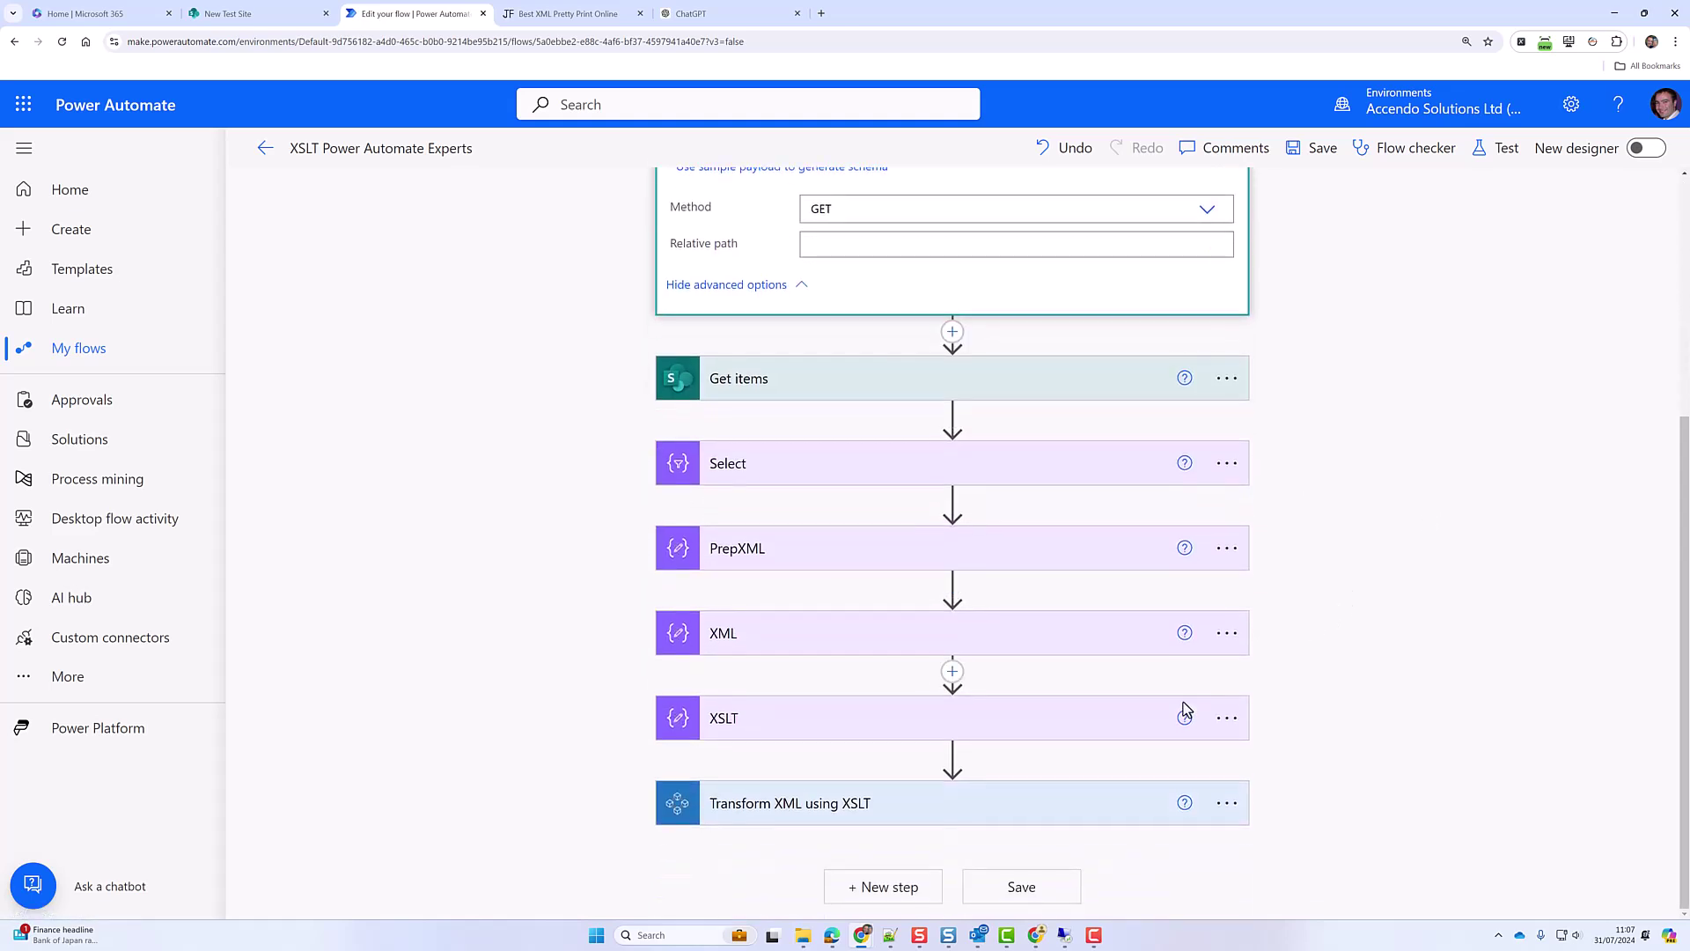
- Add a Response action with Content-Type text/html and the Transform XML body, then save the flow
click(911, 887)
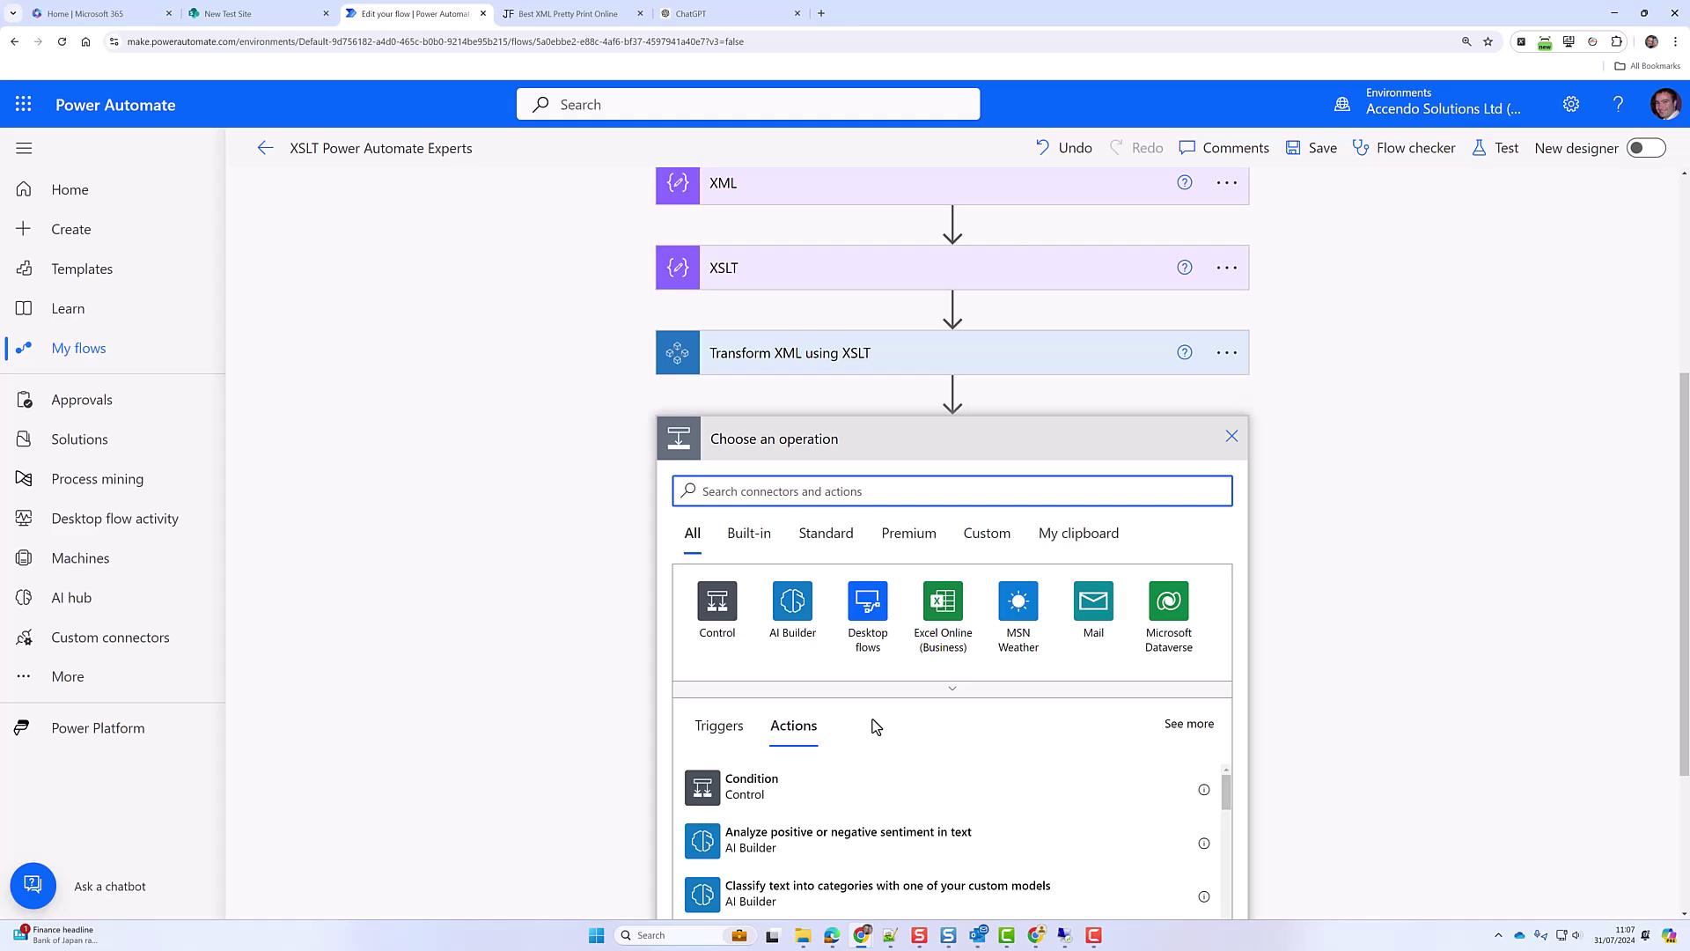
text(response)
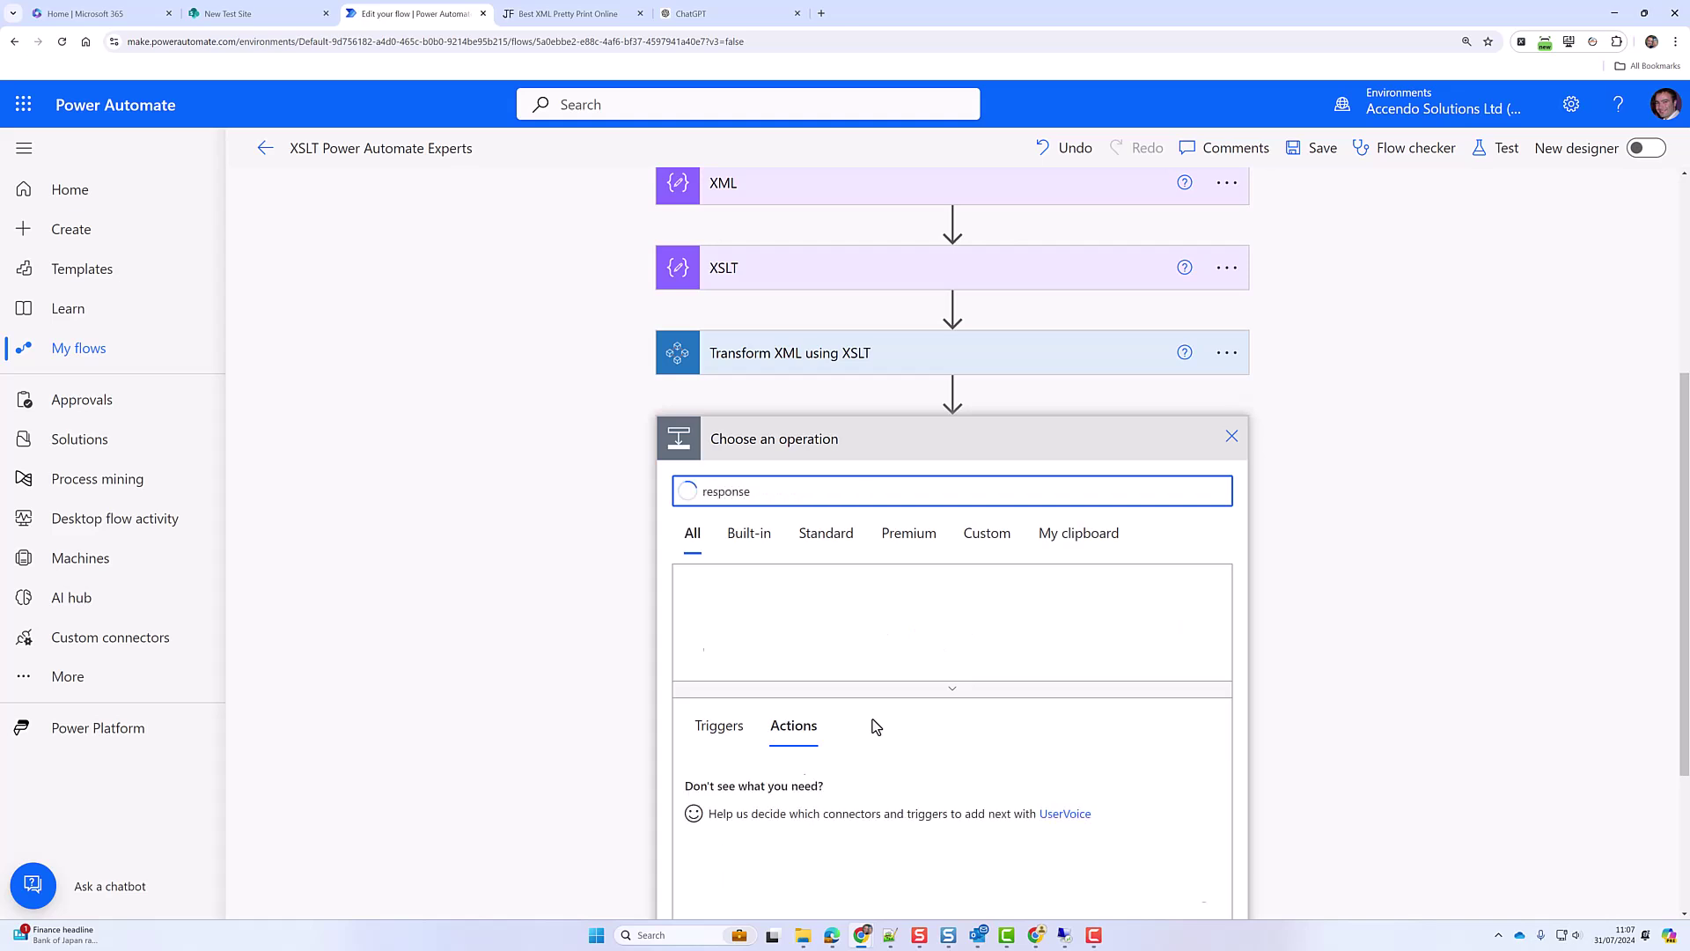
click(731, 850)
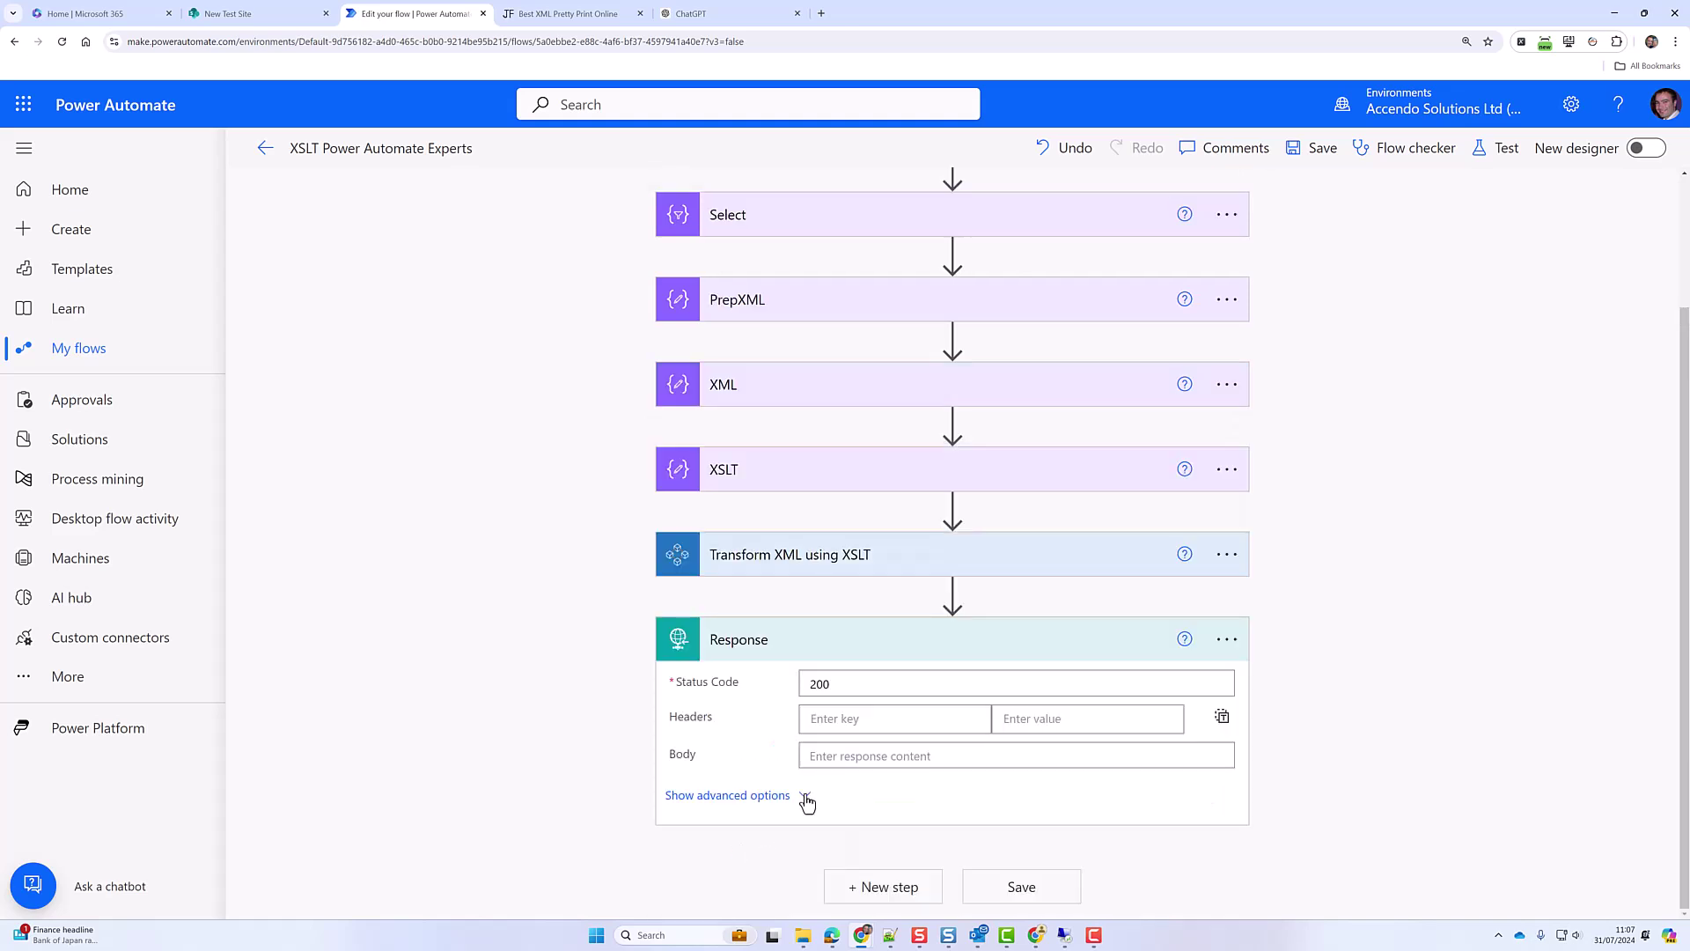
click(846, 719)
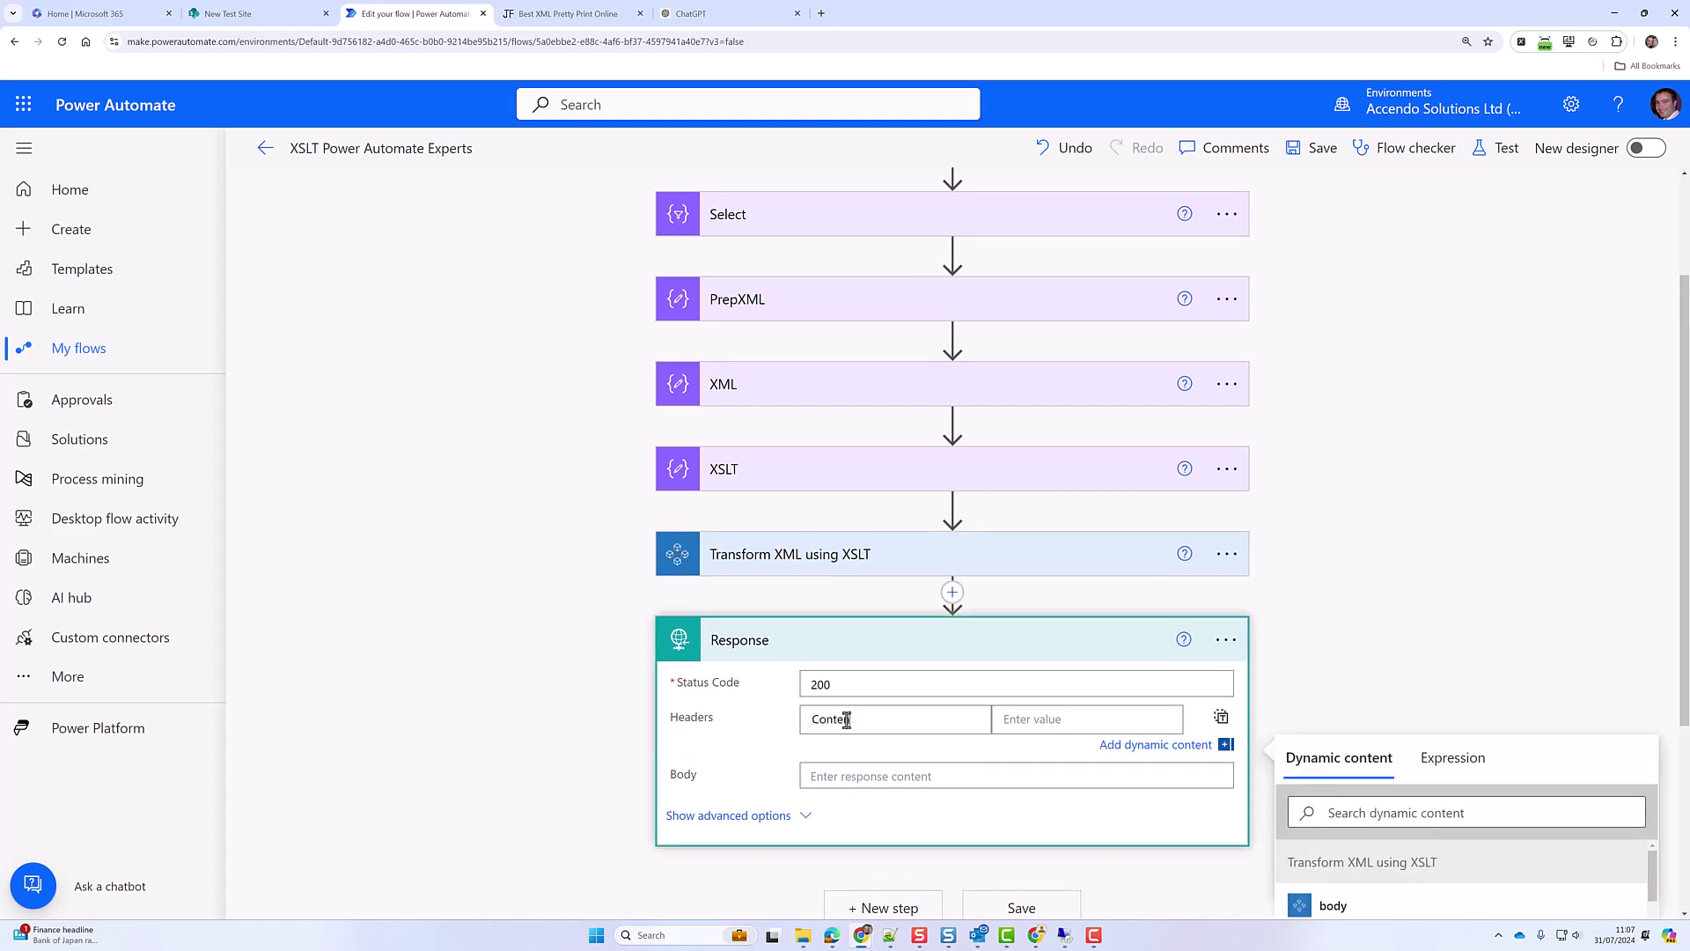
key(Tab)
text(t)
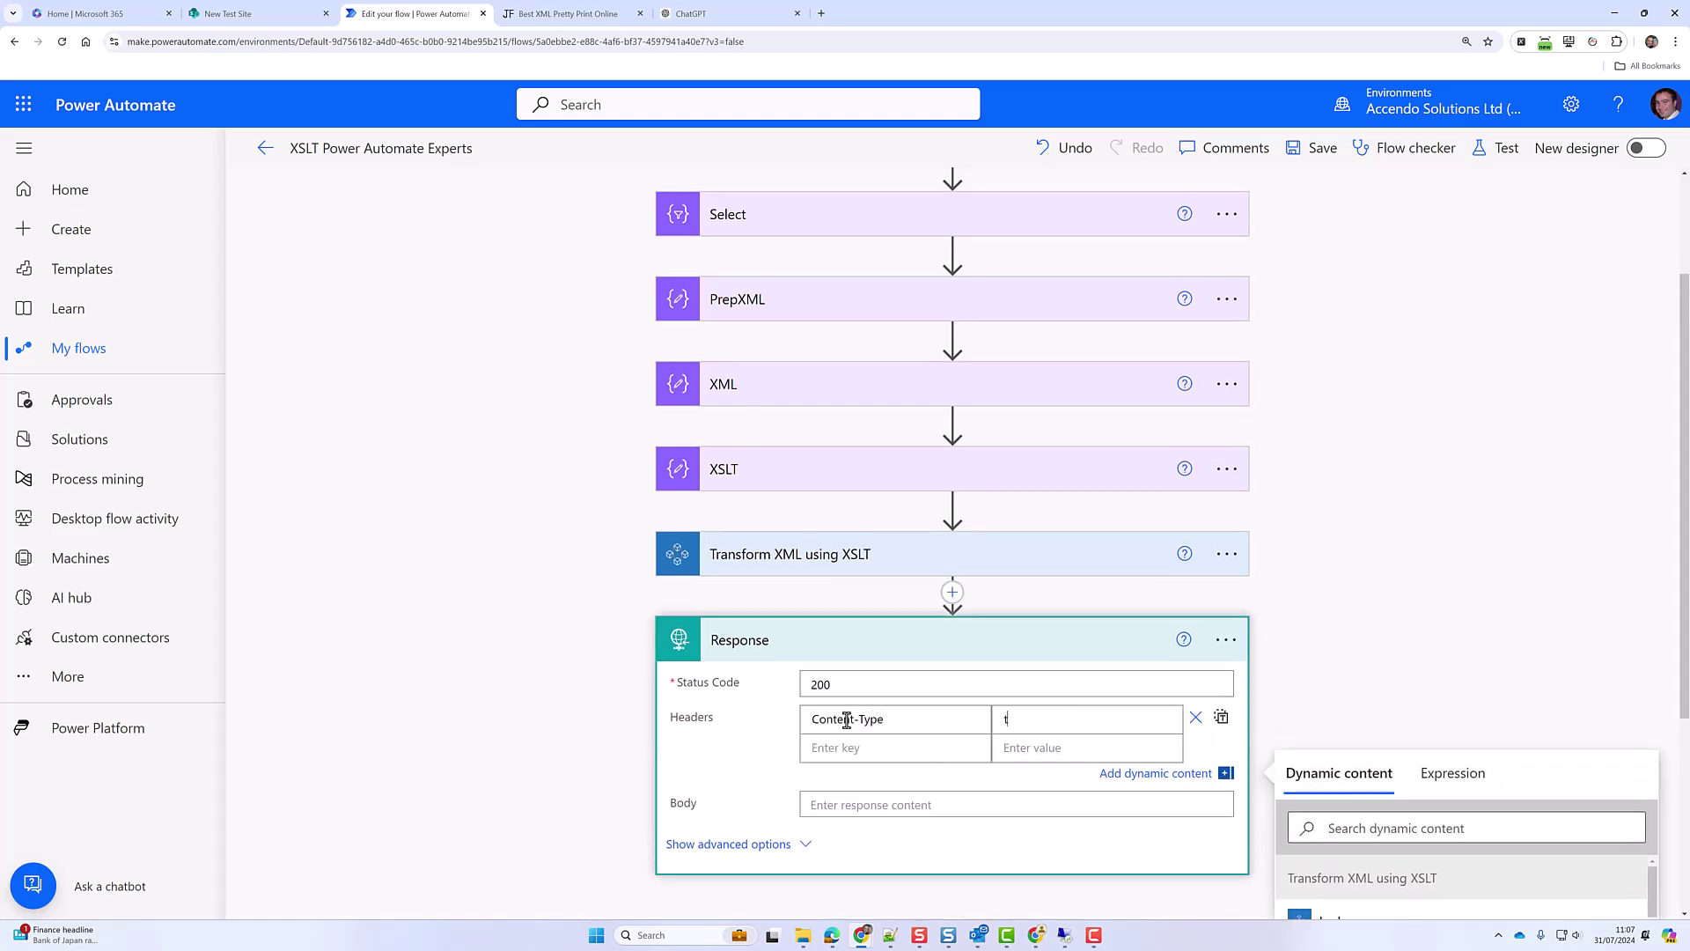
click(905, 805)
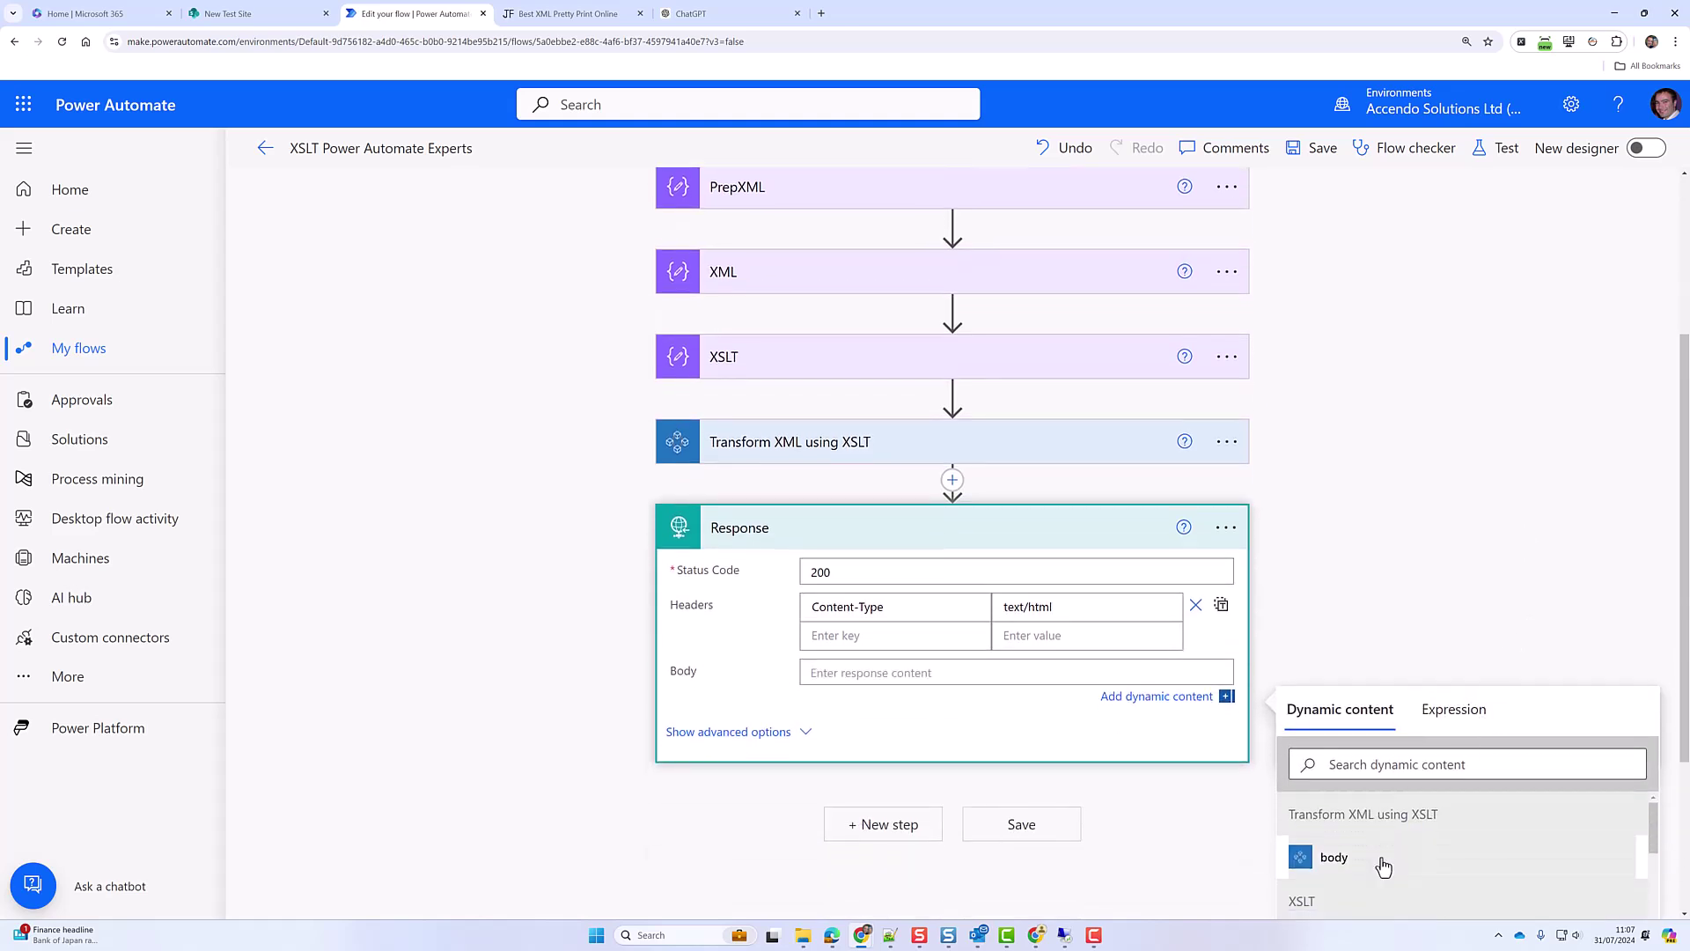
click(1360, 858)
click(1065, 822)
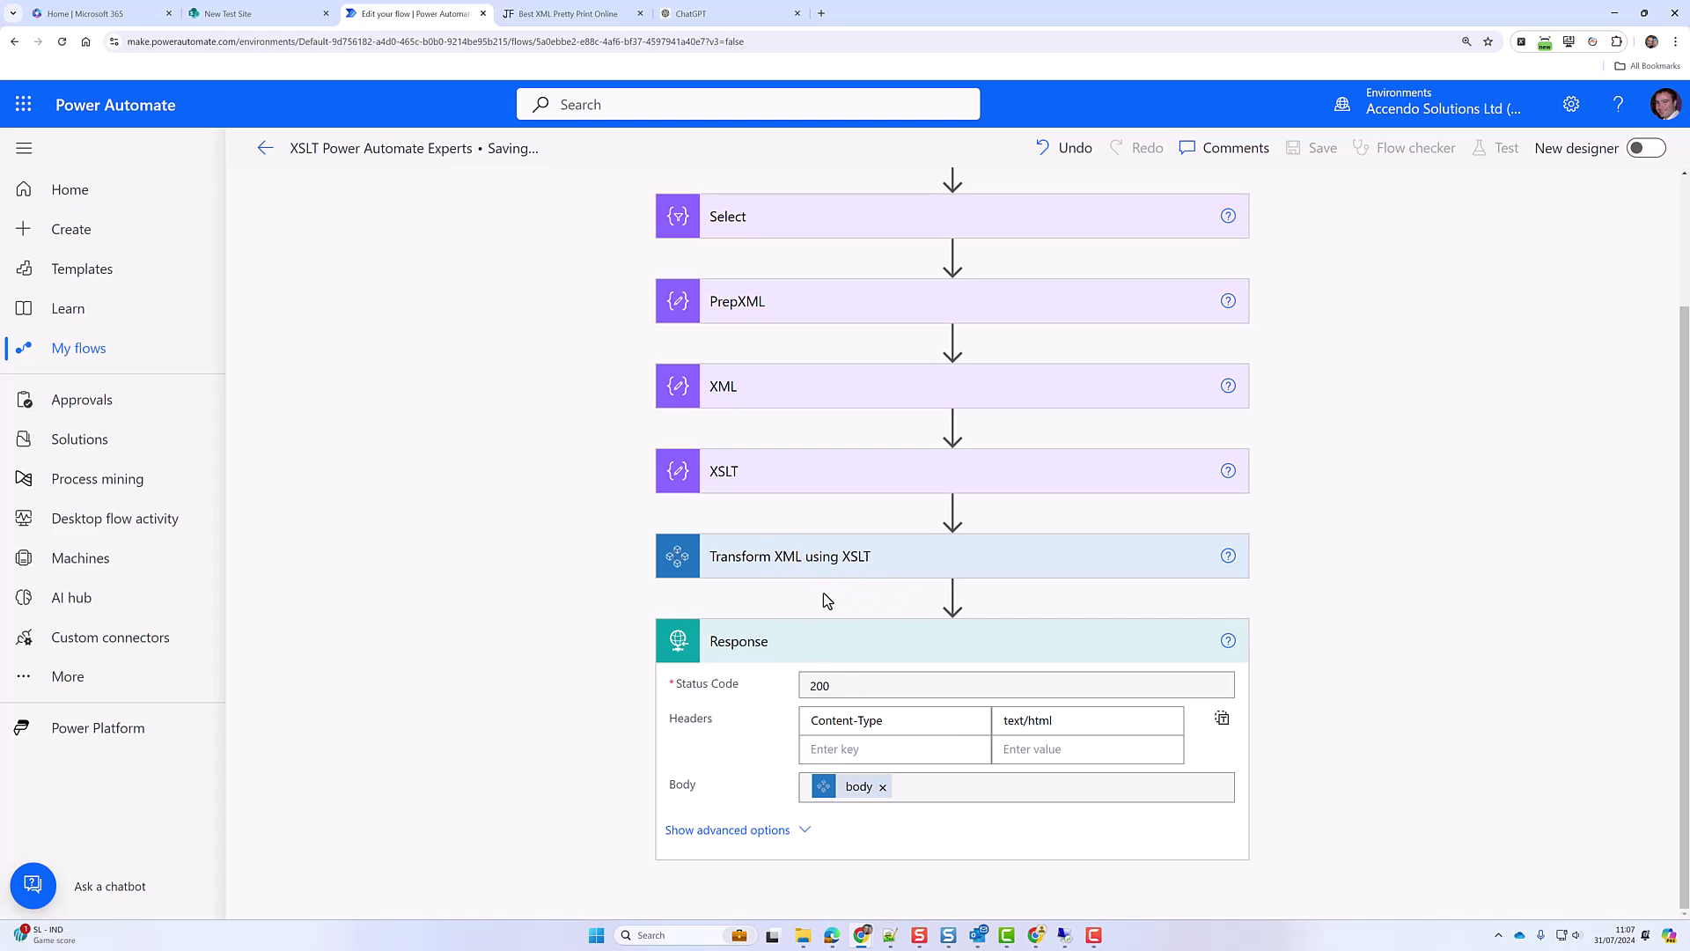
scroll(822, 602, up, 2)
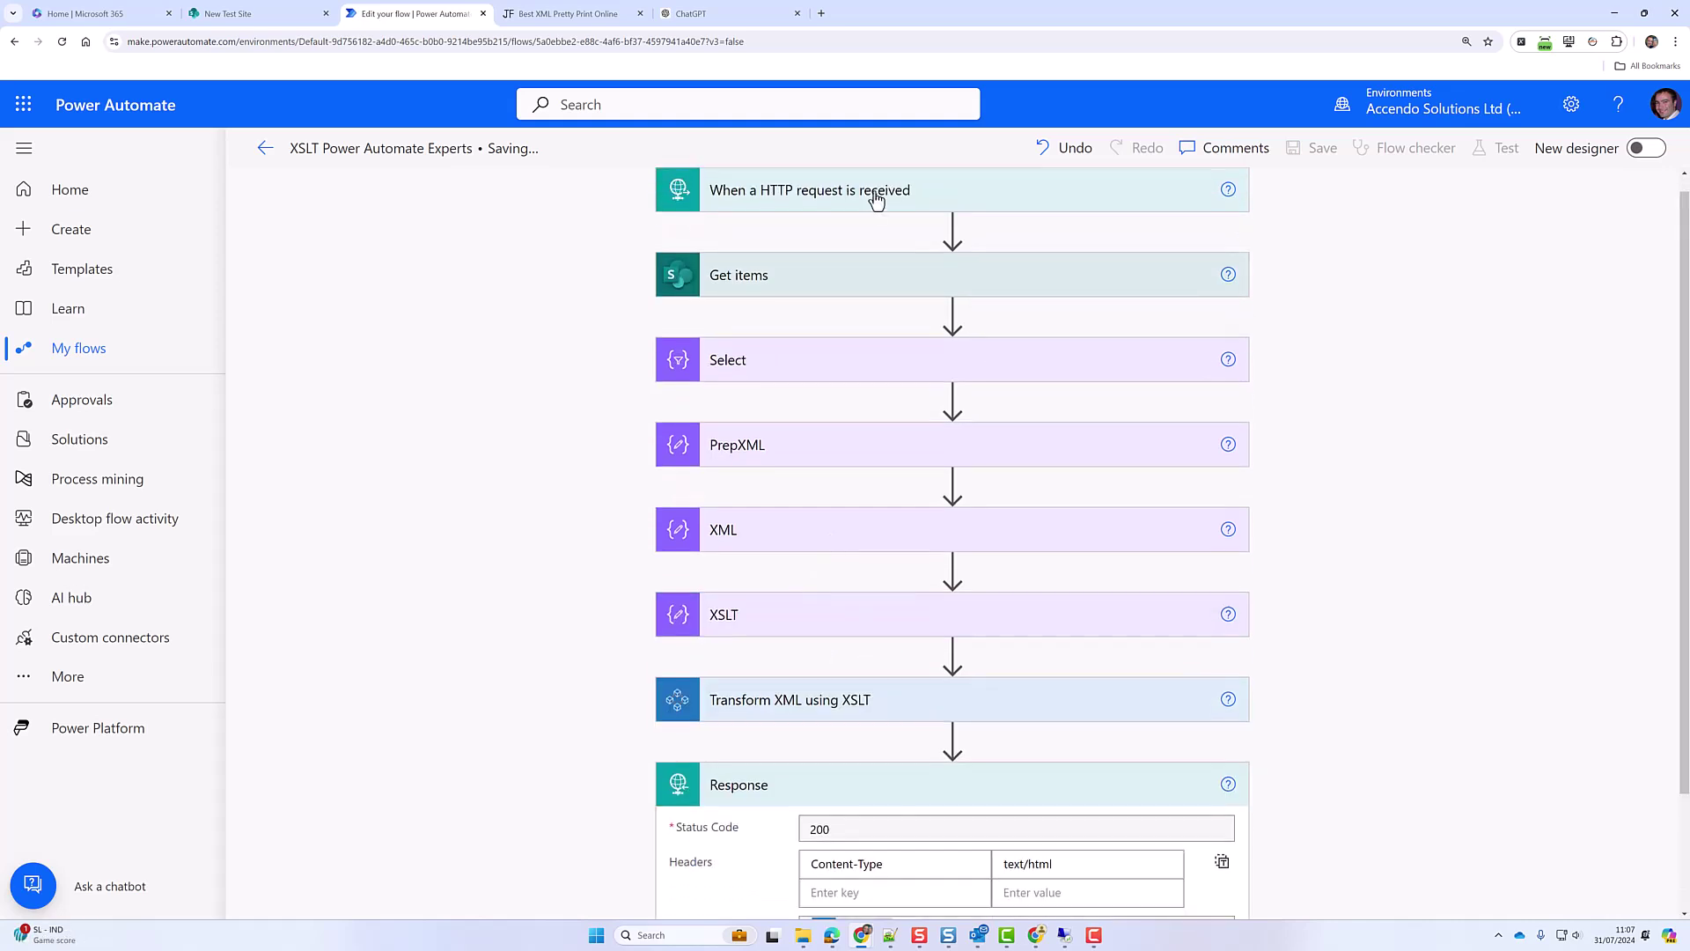
- Copy the HTTP trigger's generated GET URL and load it in a new Chrome tab
click(907, 201)
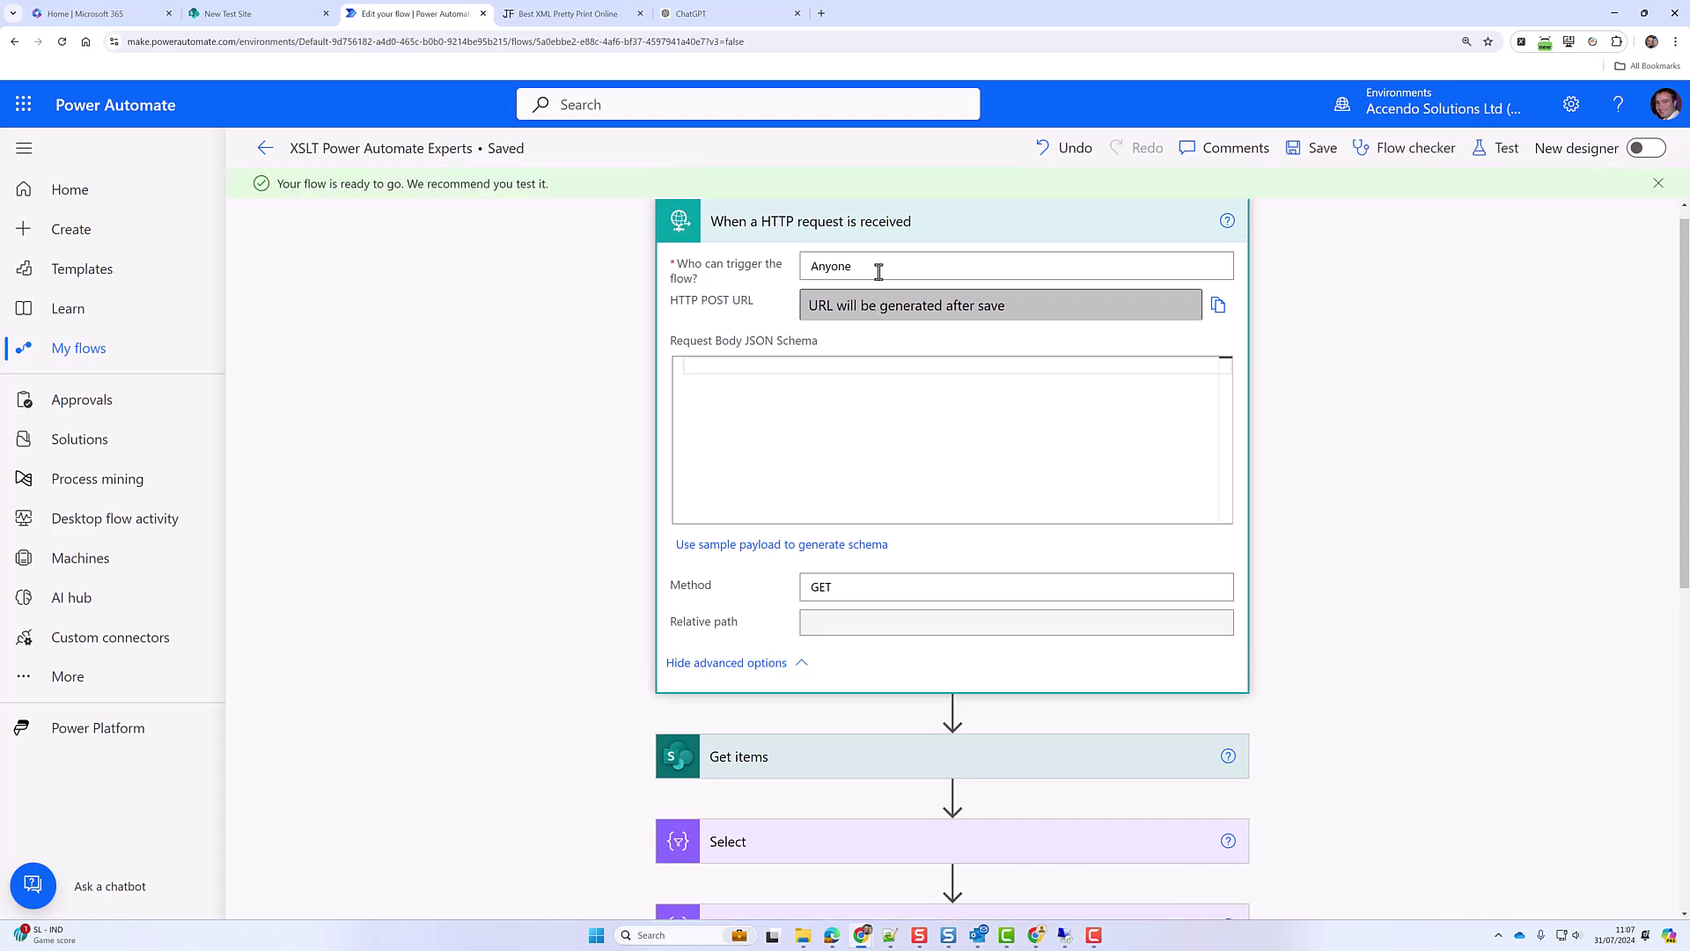
click(1217, 305)
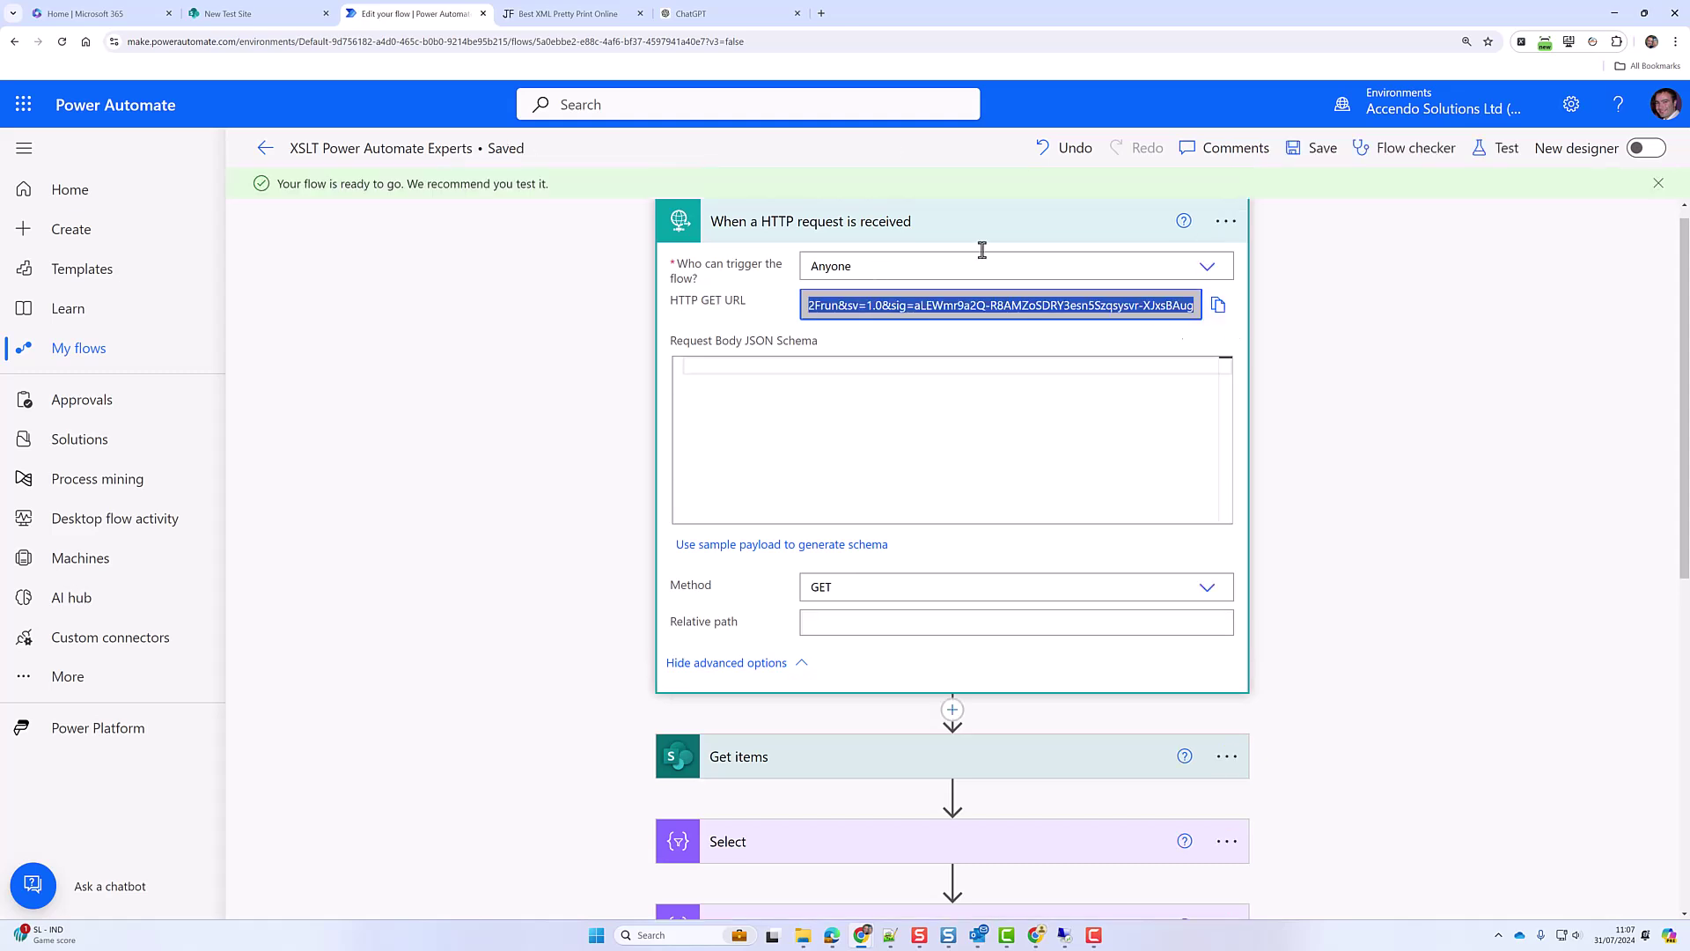
click(821, 13)
key(ctrl+v)
key(Return)
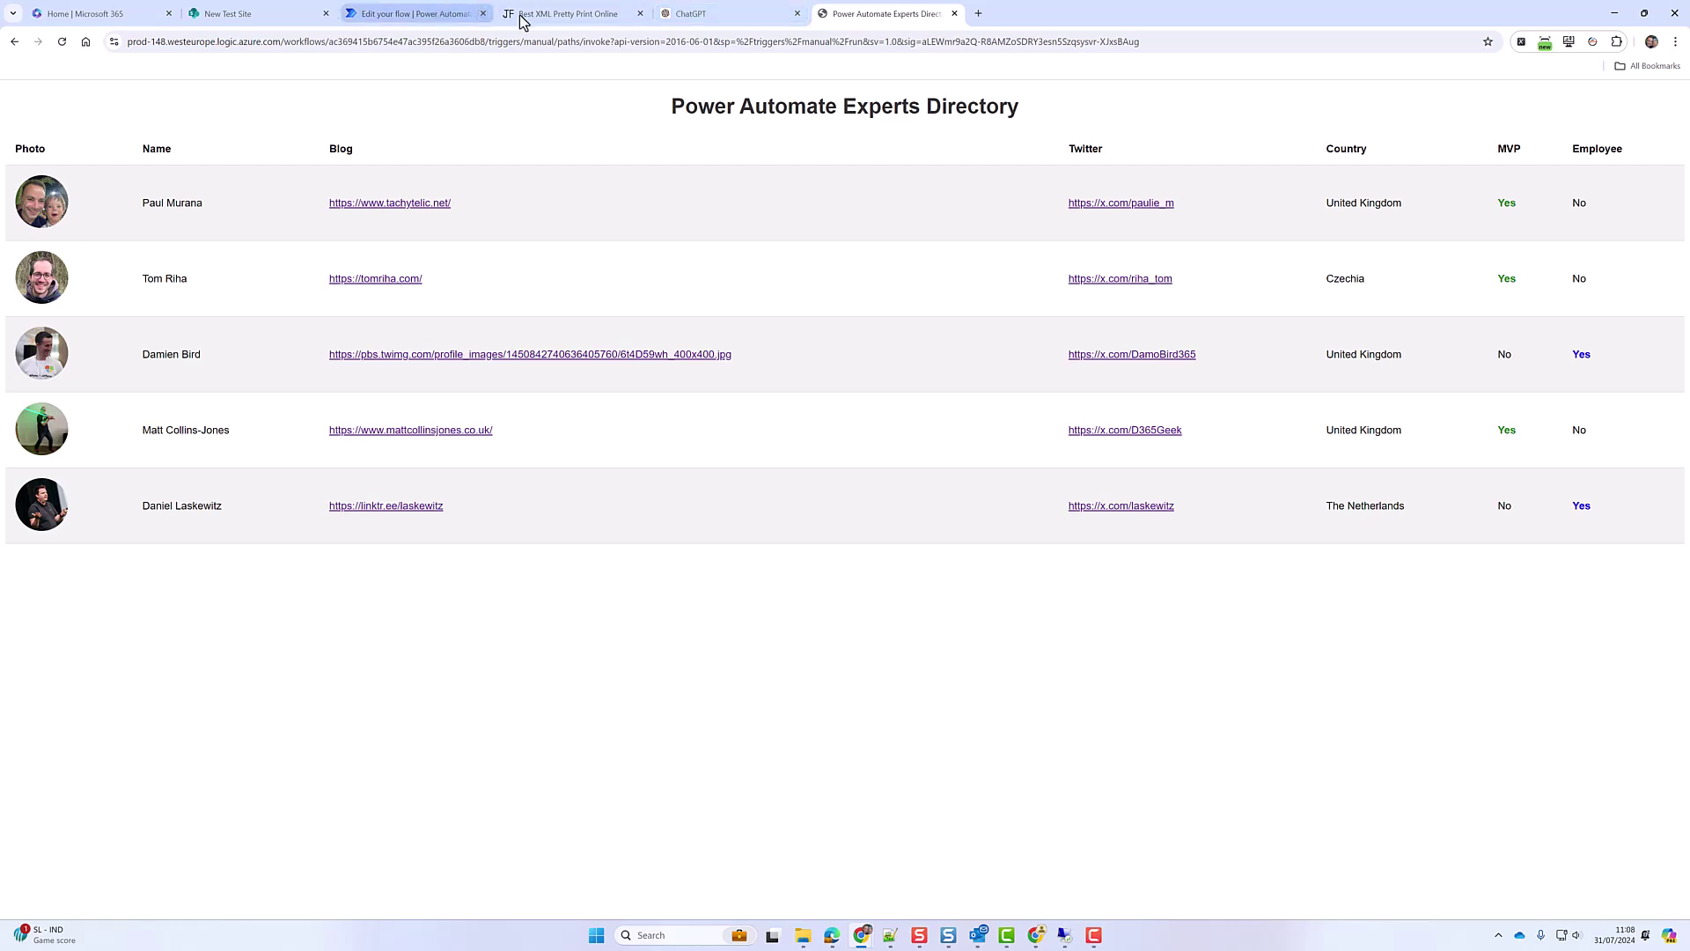
- Copy the HTML XSLT stylesheet from ChatGPT and start a new empty Notepad++ document
click(688, 26)
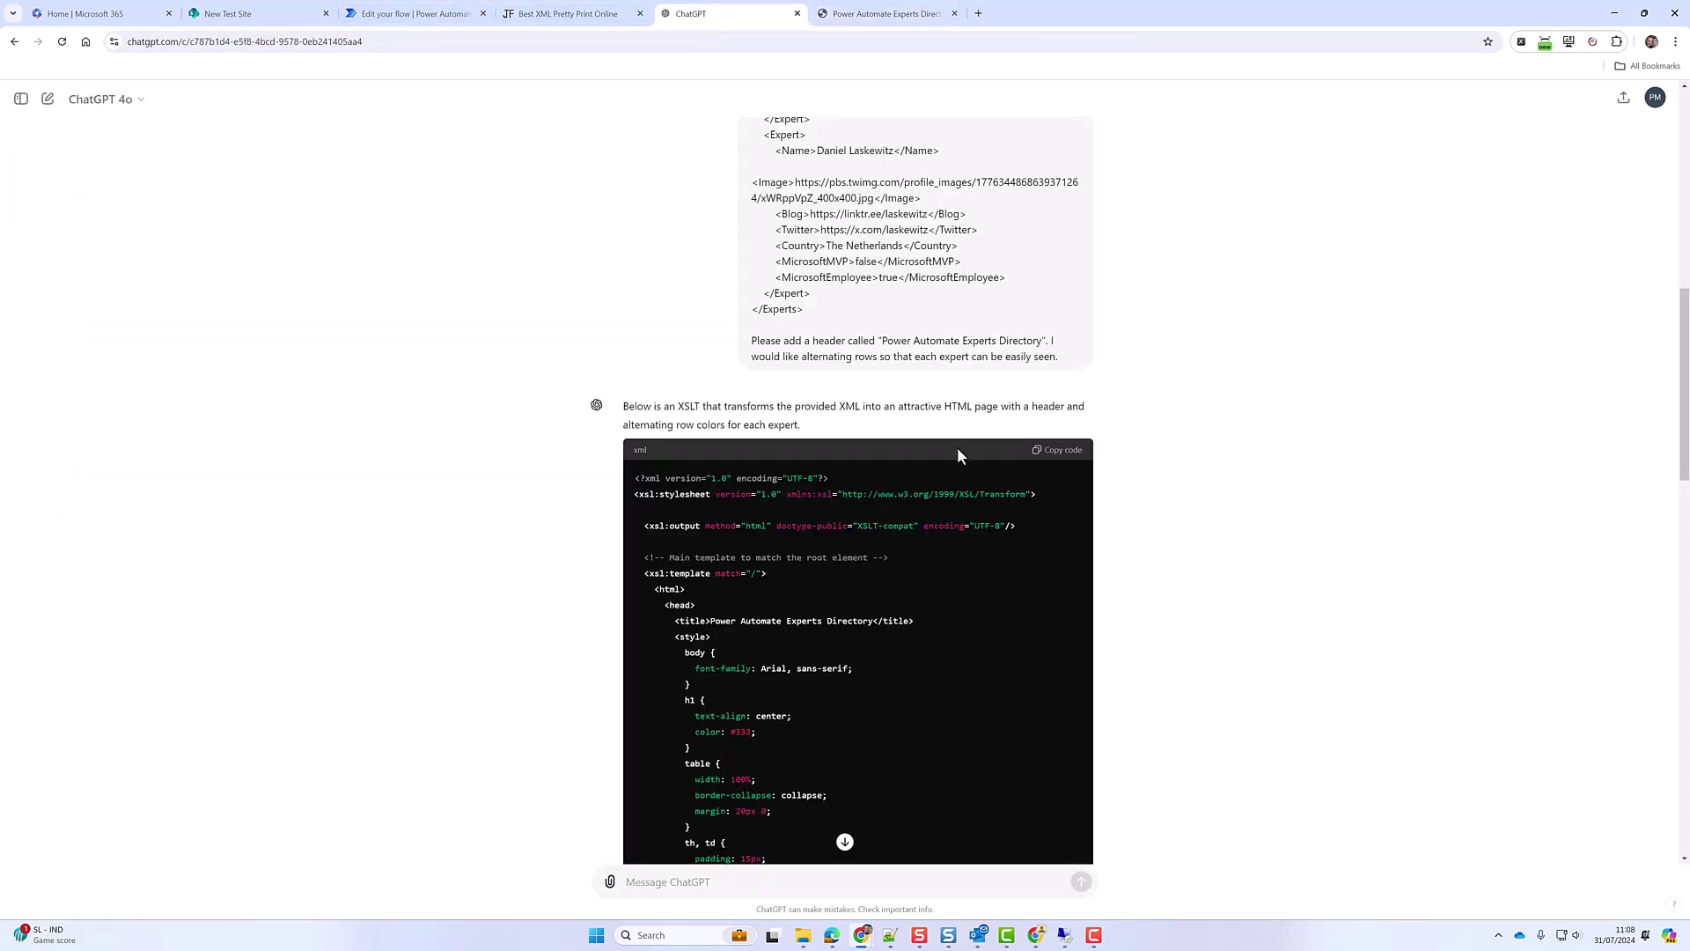
scroll(954, 461, down, 1)
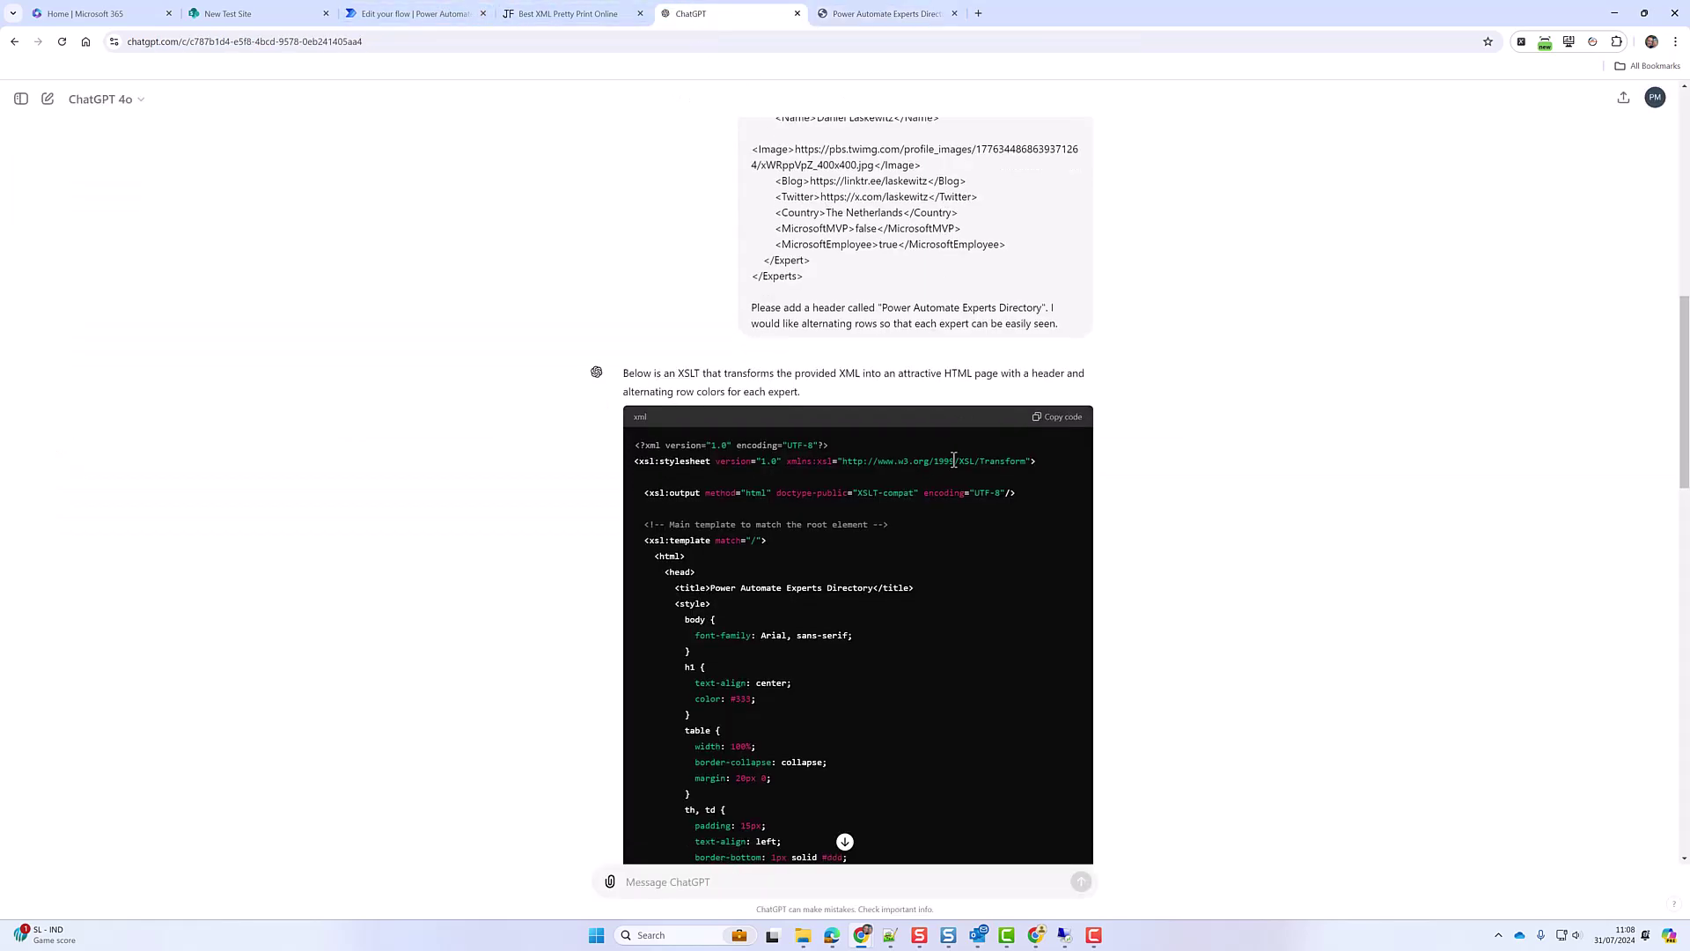
click(1041, 427)
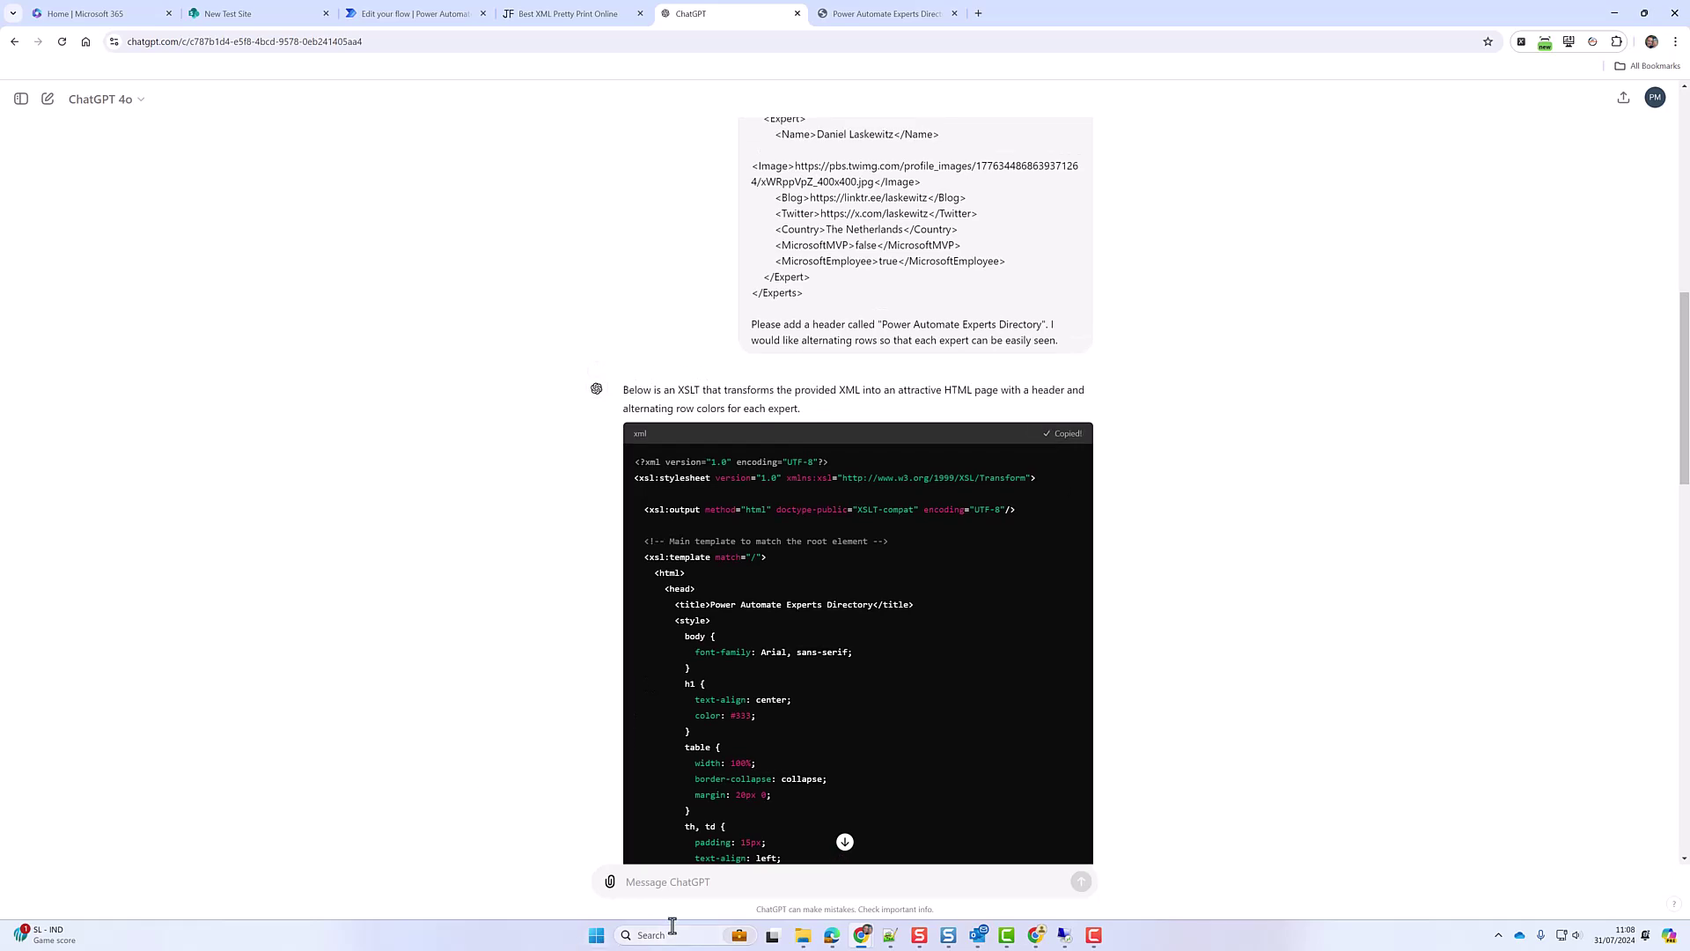
click(887, 937)
key(ctrl+n)
key(Return)
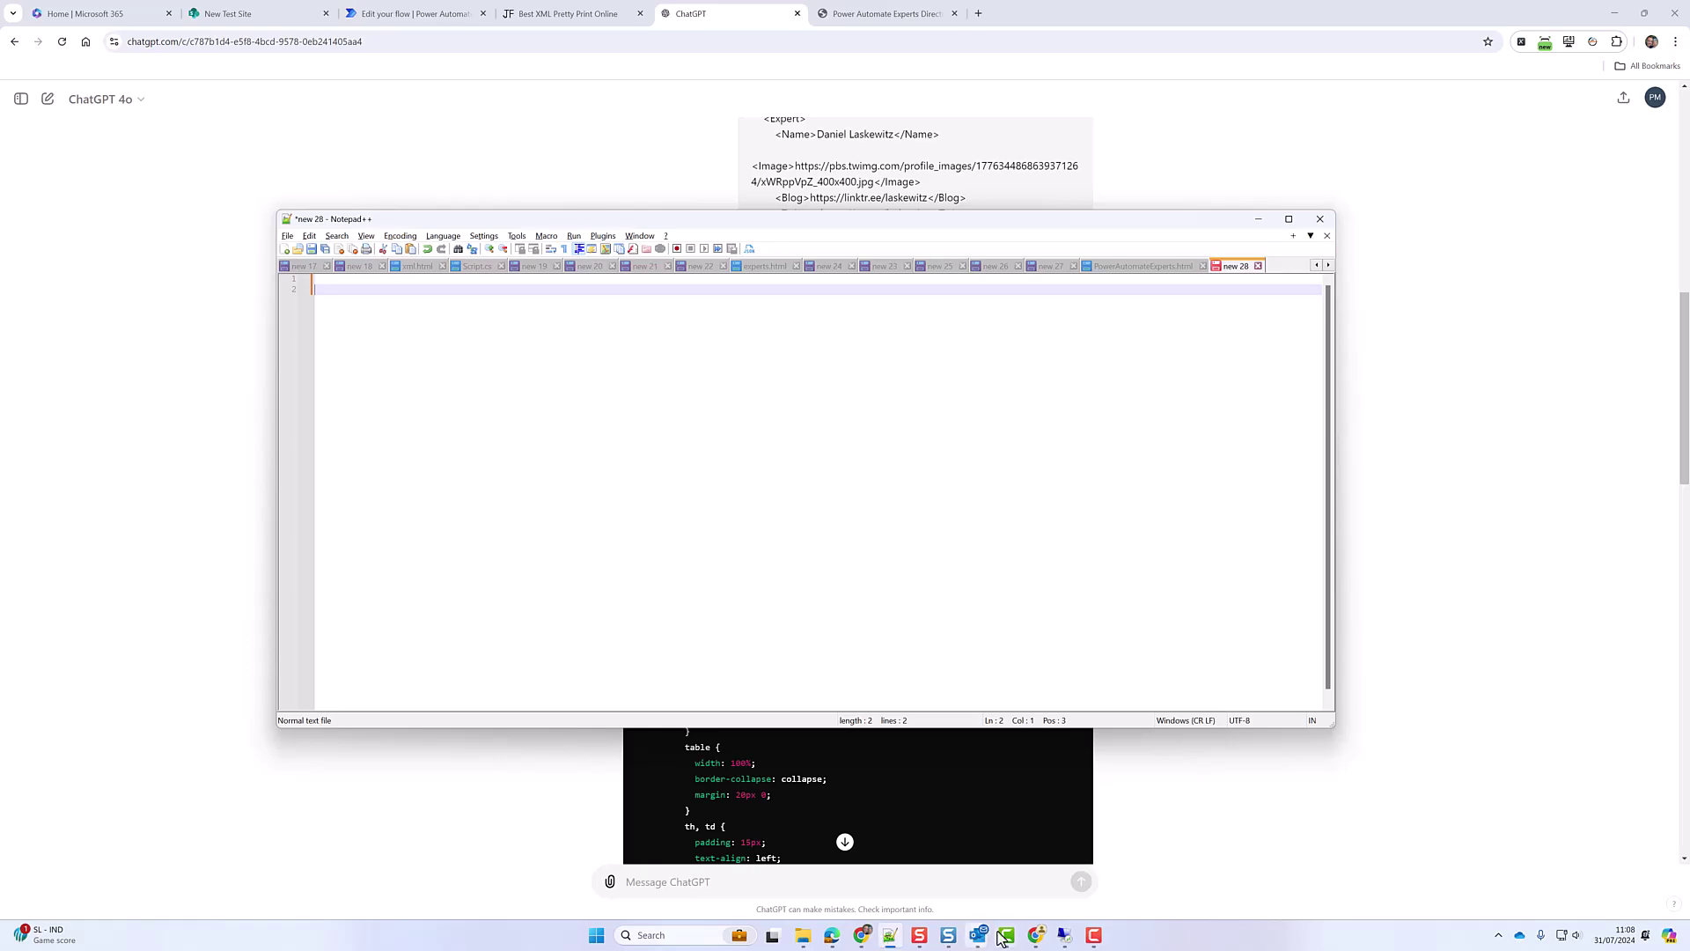
- Paste the XSLT stylesheet into Notepad++ document new 28 and maximize the editor
click(888, 939)
key(alt+Tab)
key(ctrl+v)
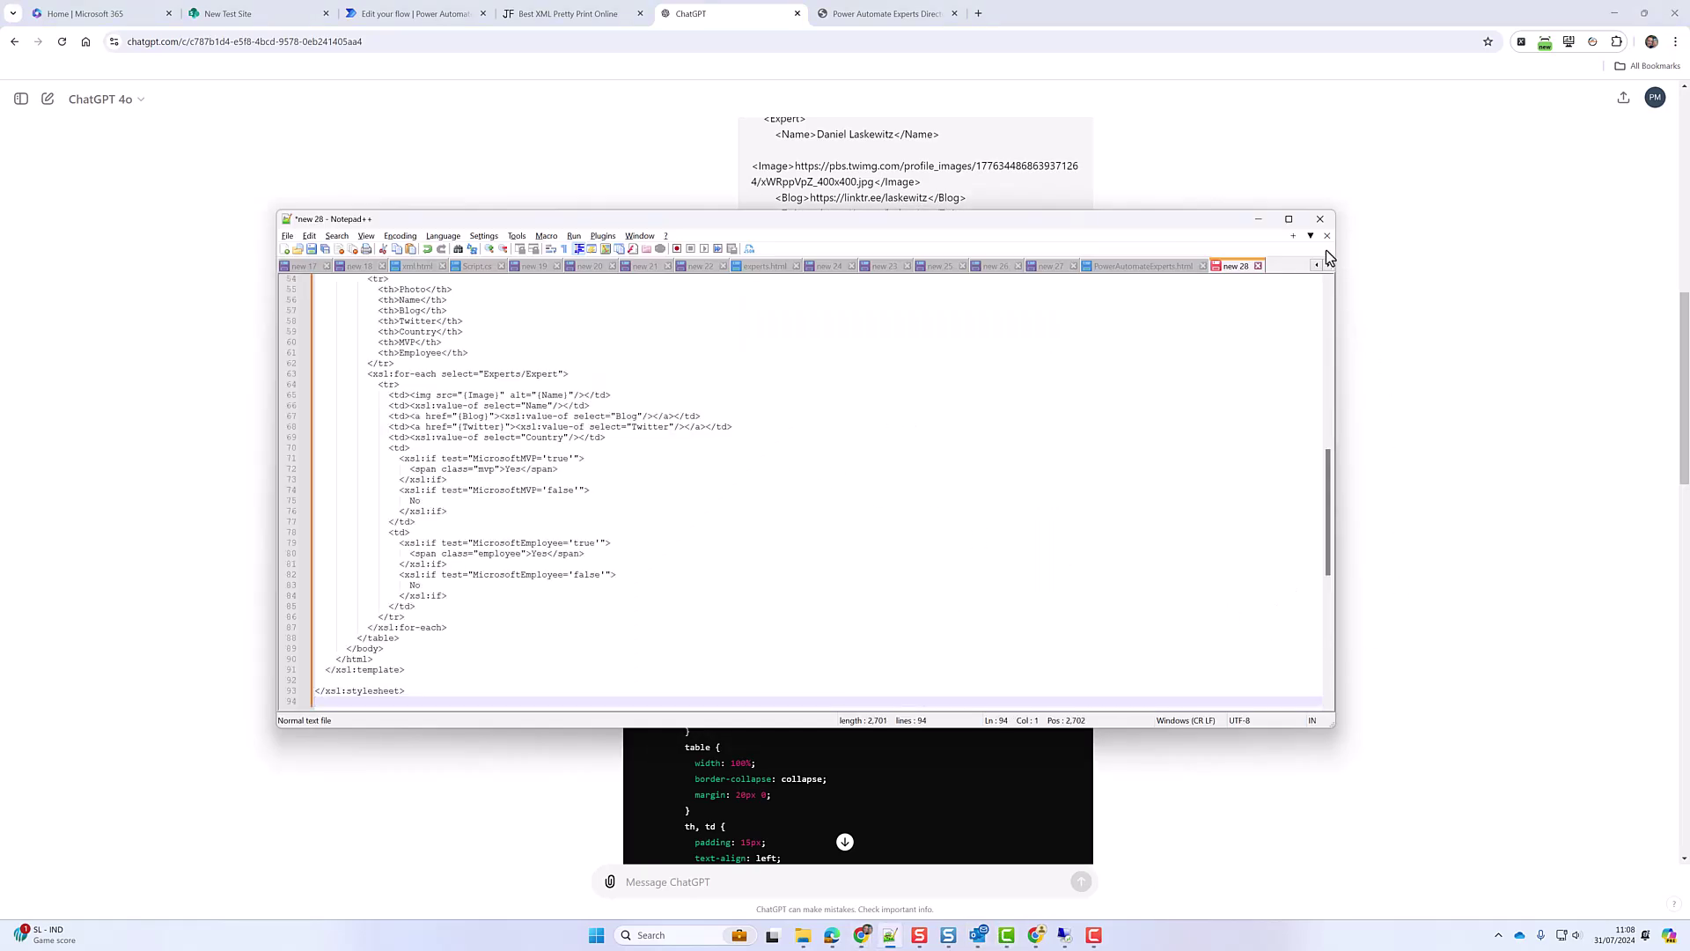
click(1288, 218)
- Review the pasted stylesheet code, highlighting the MicrosoftMVP test condition
drag(1677, 501, 1654, 395)
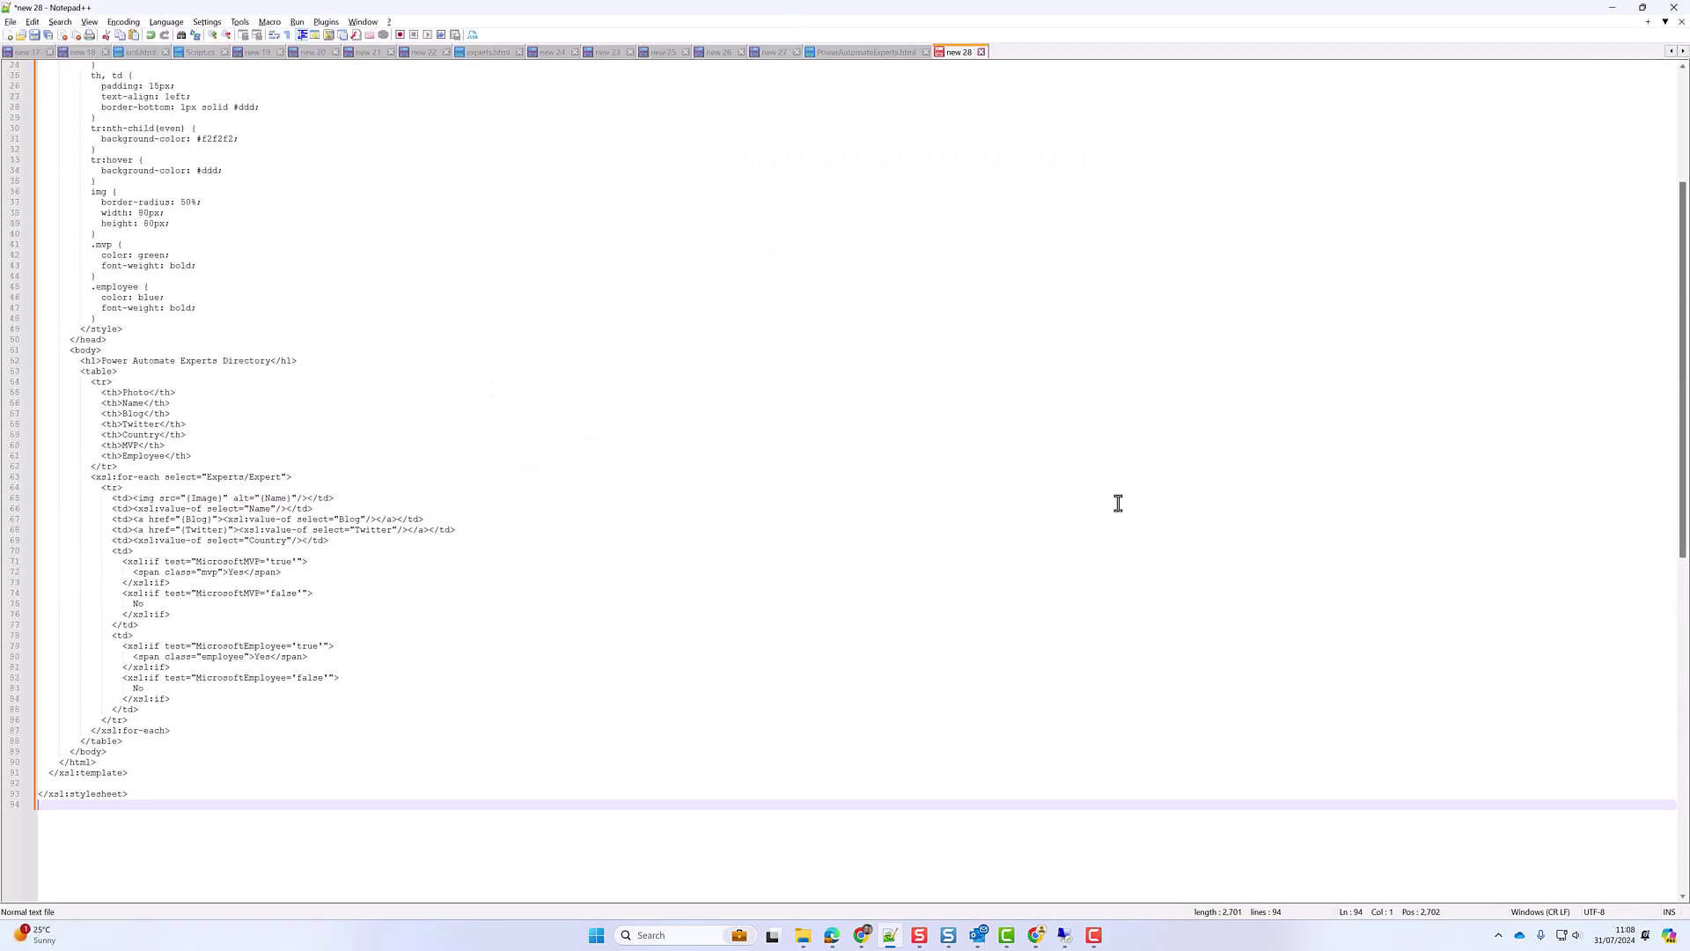
drag(138, 561, 288, 562)
click(127, 581)
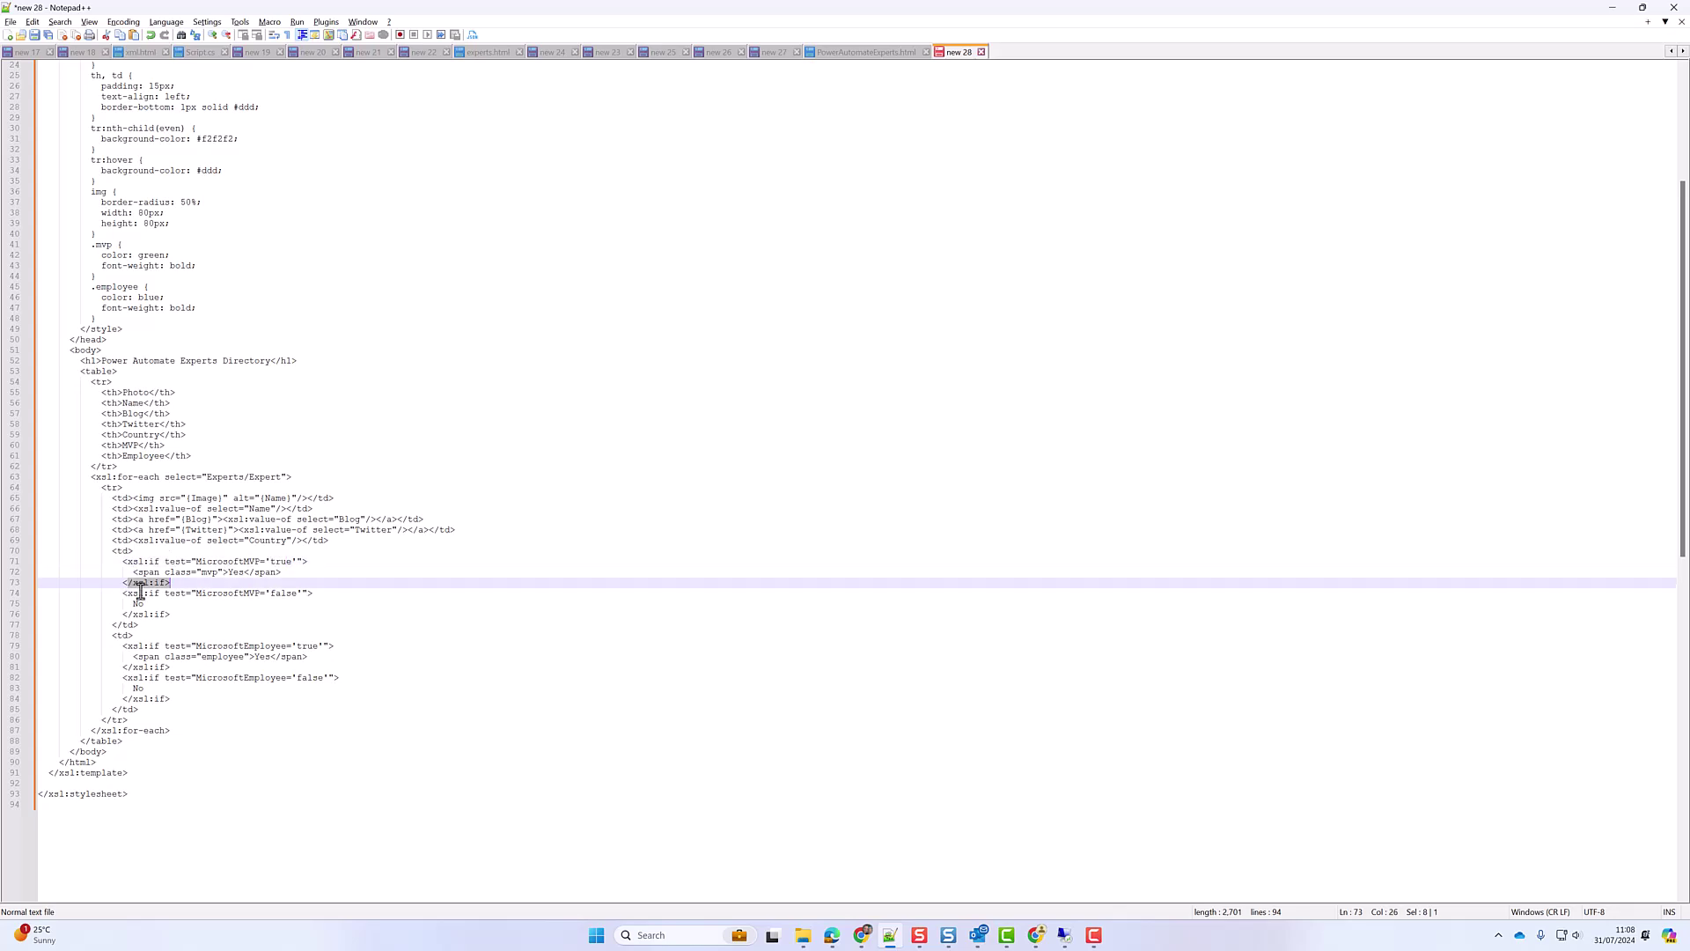
click(150, 596)
drag(132, 508, 253, 508)
scroll(176, 511, up, 8)
- Return to Chrome and view the rendered Power Automate Experts Directory page
key(alt+Tab)
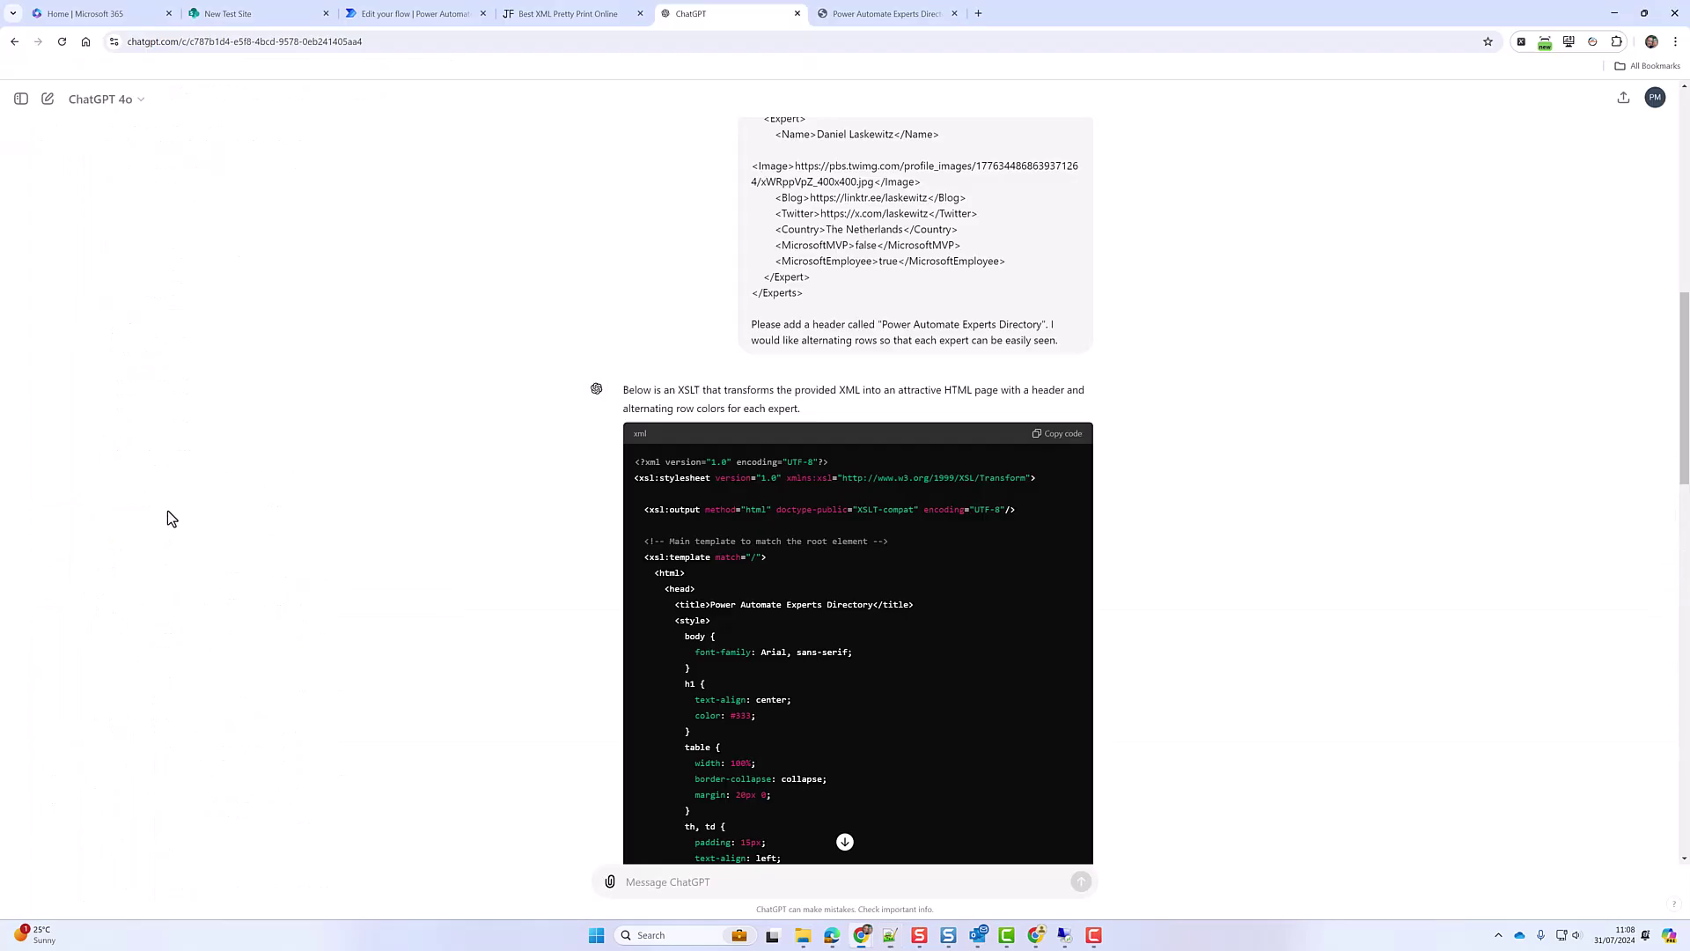
click(880, 13)
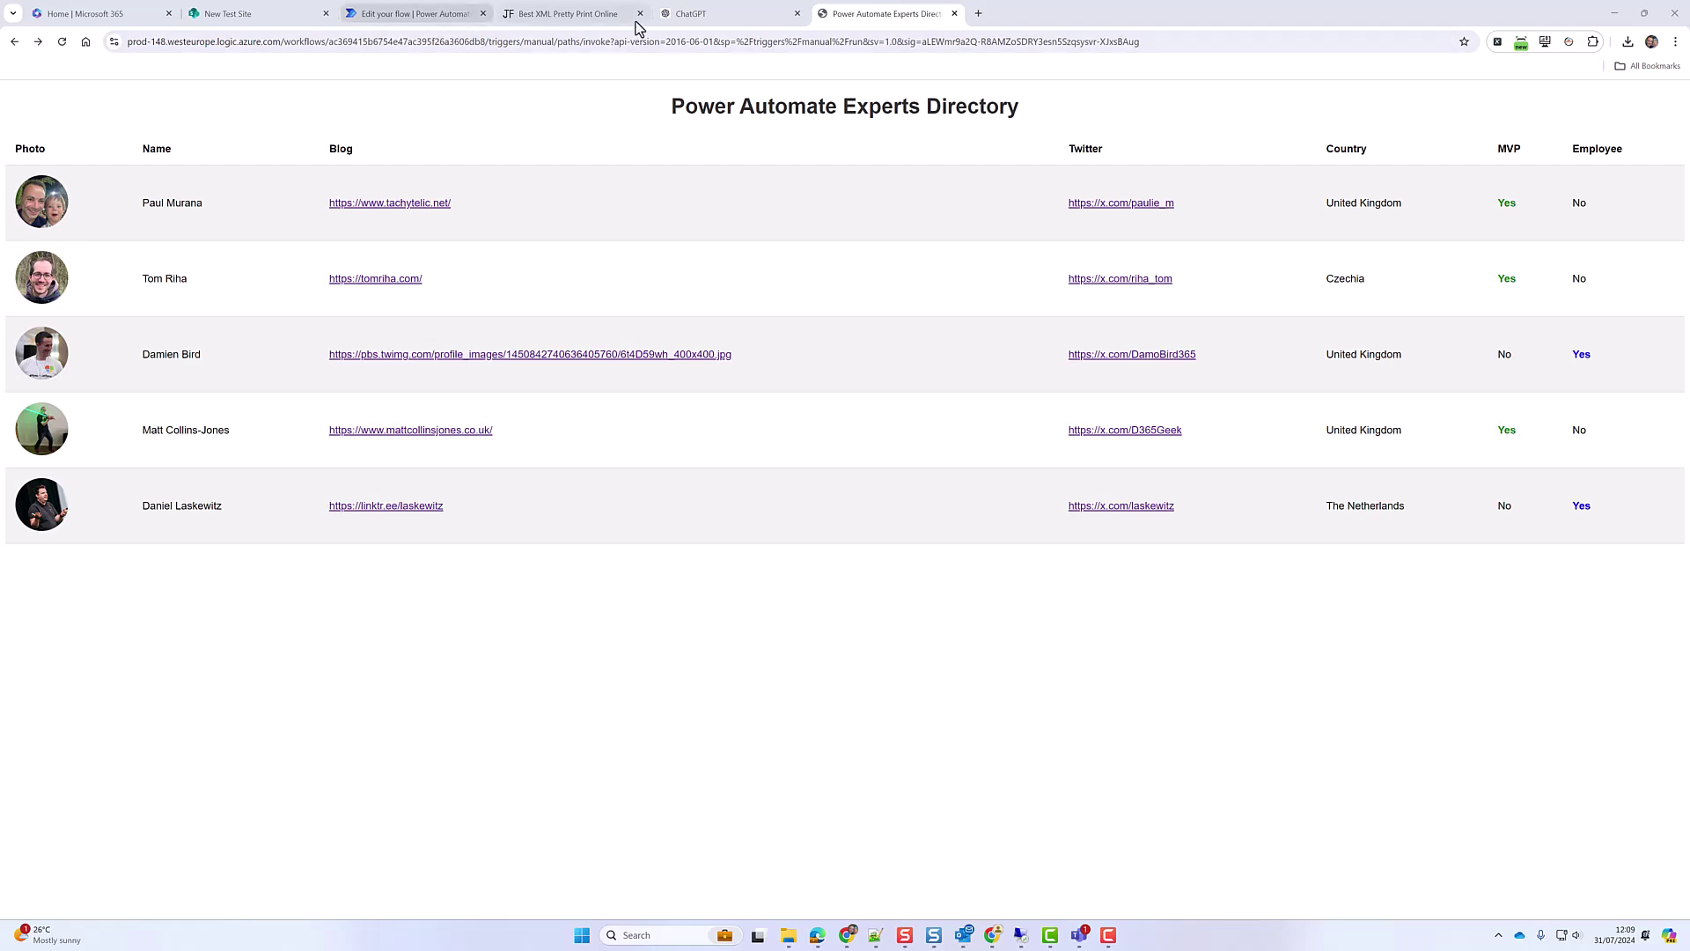
- In ChatGPT, select the entire quoted pipe-delimited CSV XSLT code block and copy it
click(724, 15)
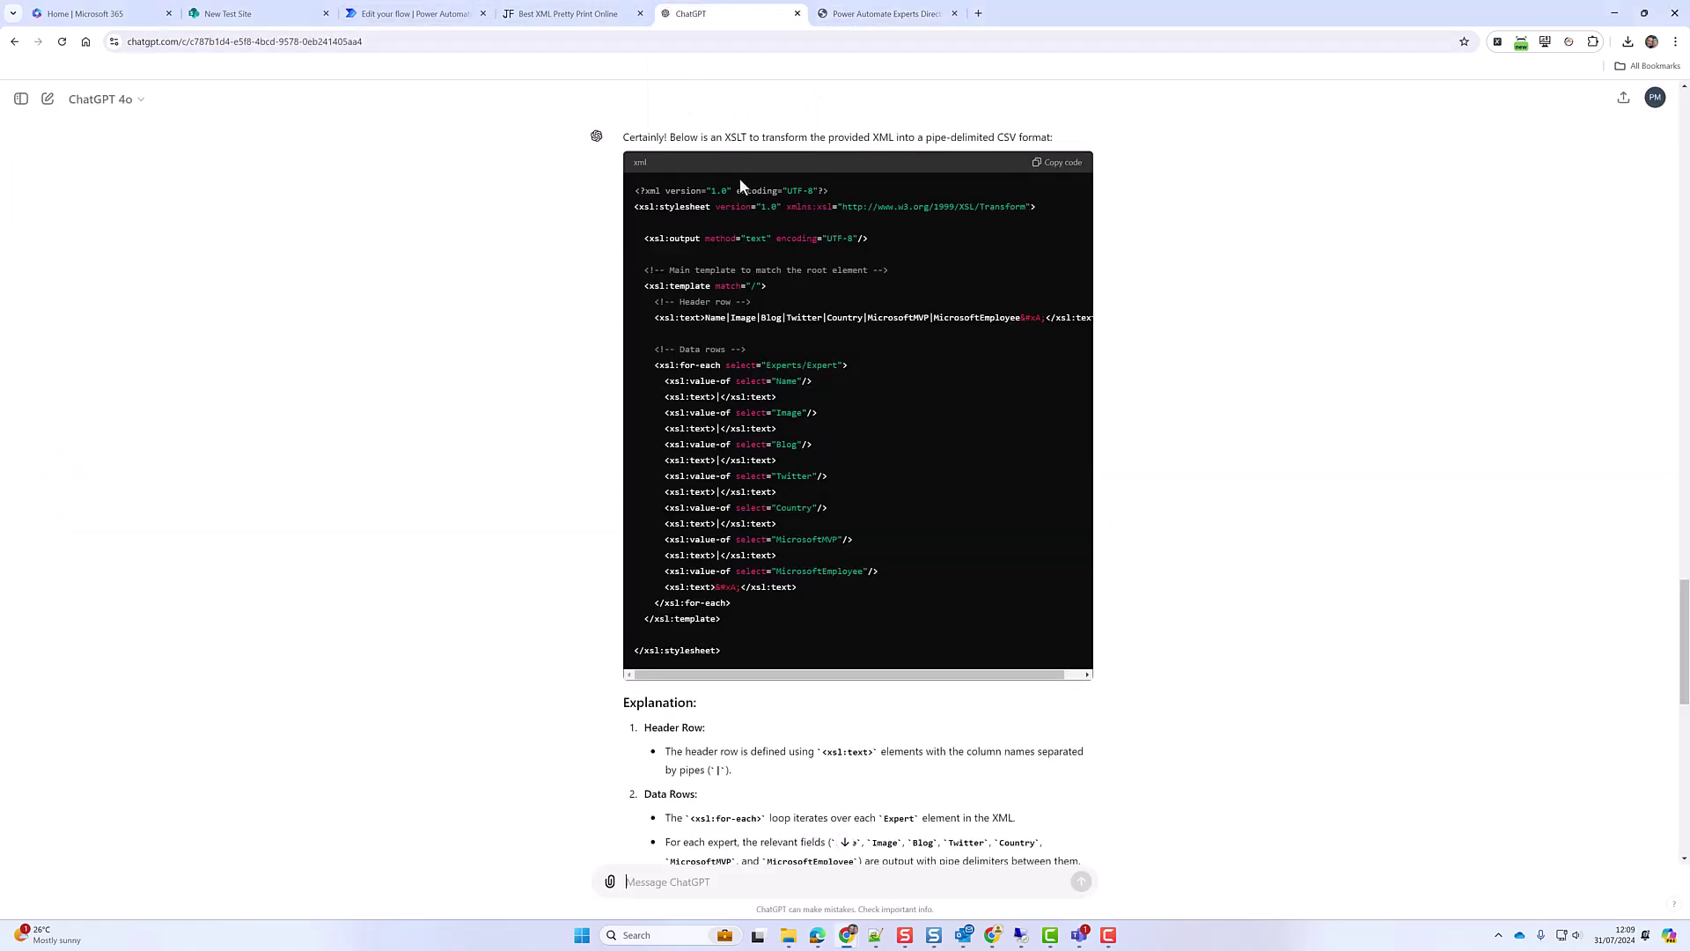
scroll(798, 636, up, 6)
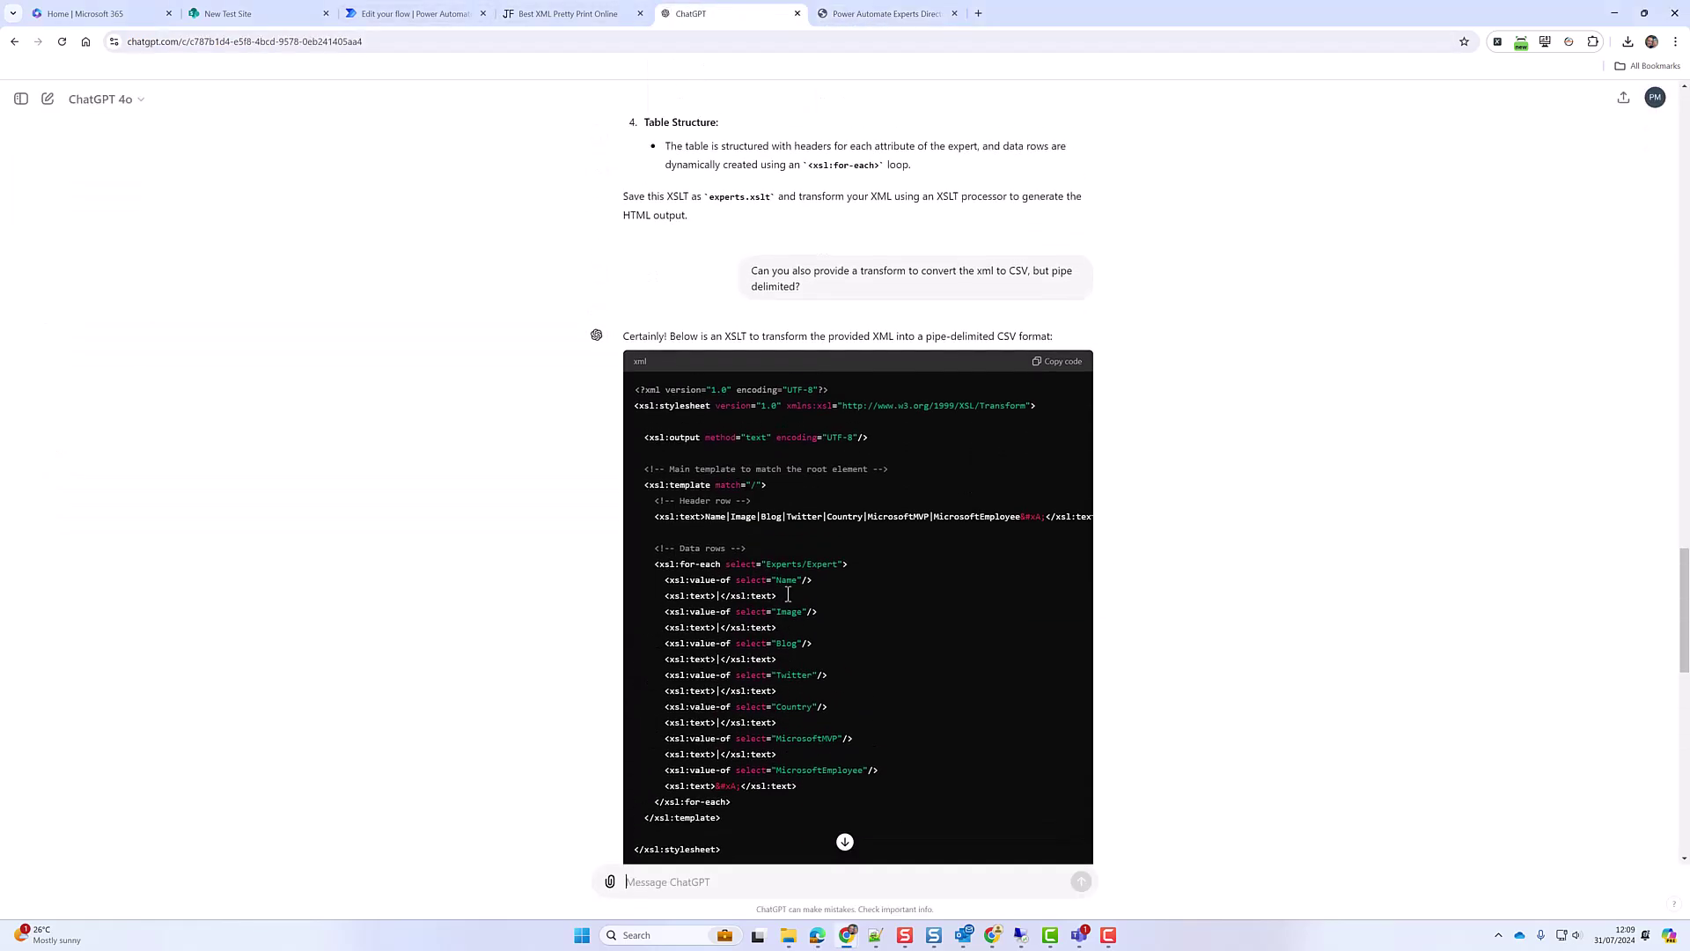
scroll(777, 546, up, 8)
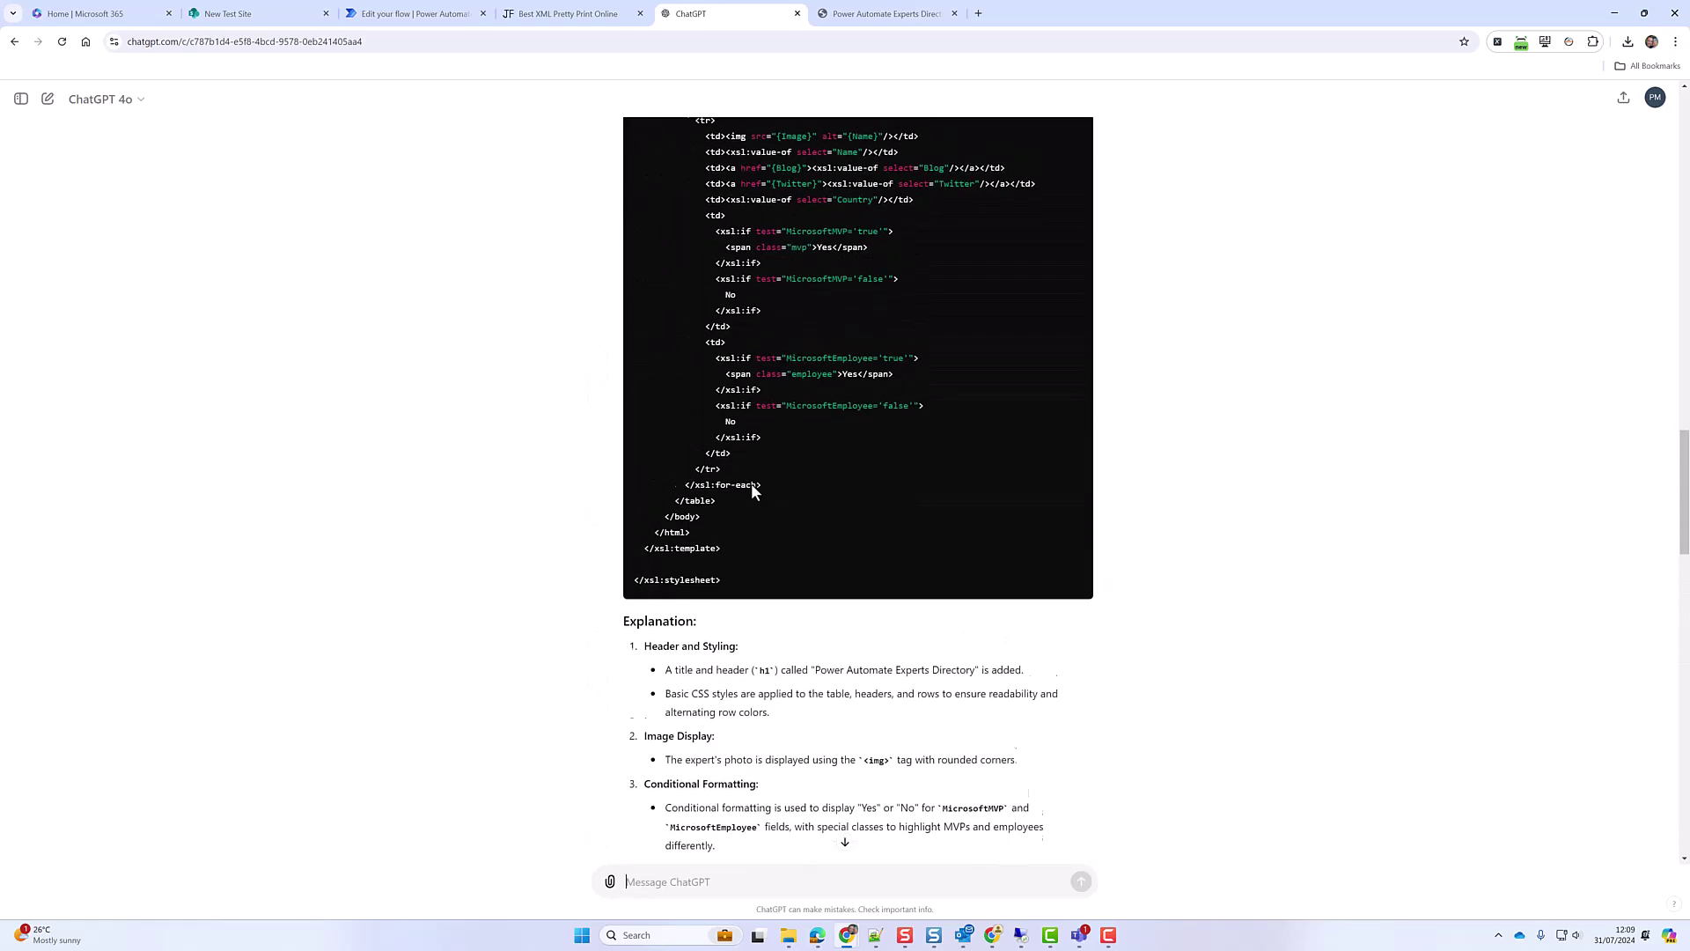
scroll(750, 484, up, 3)
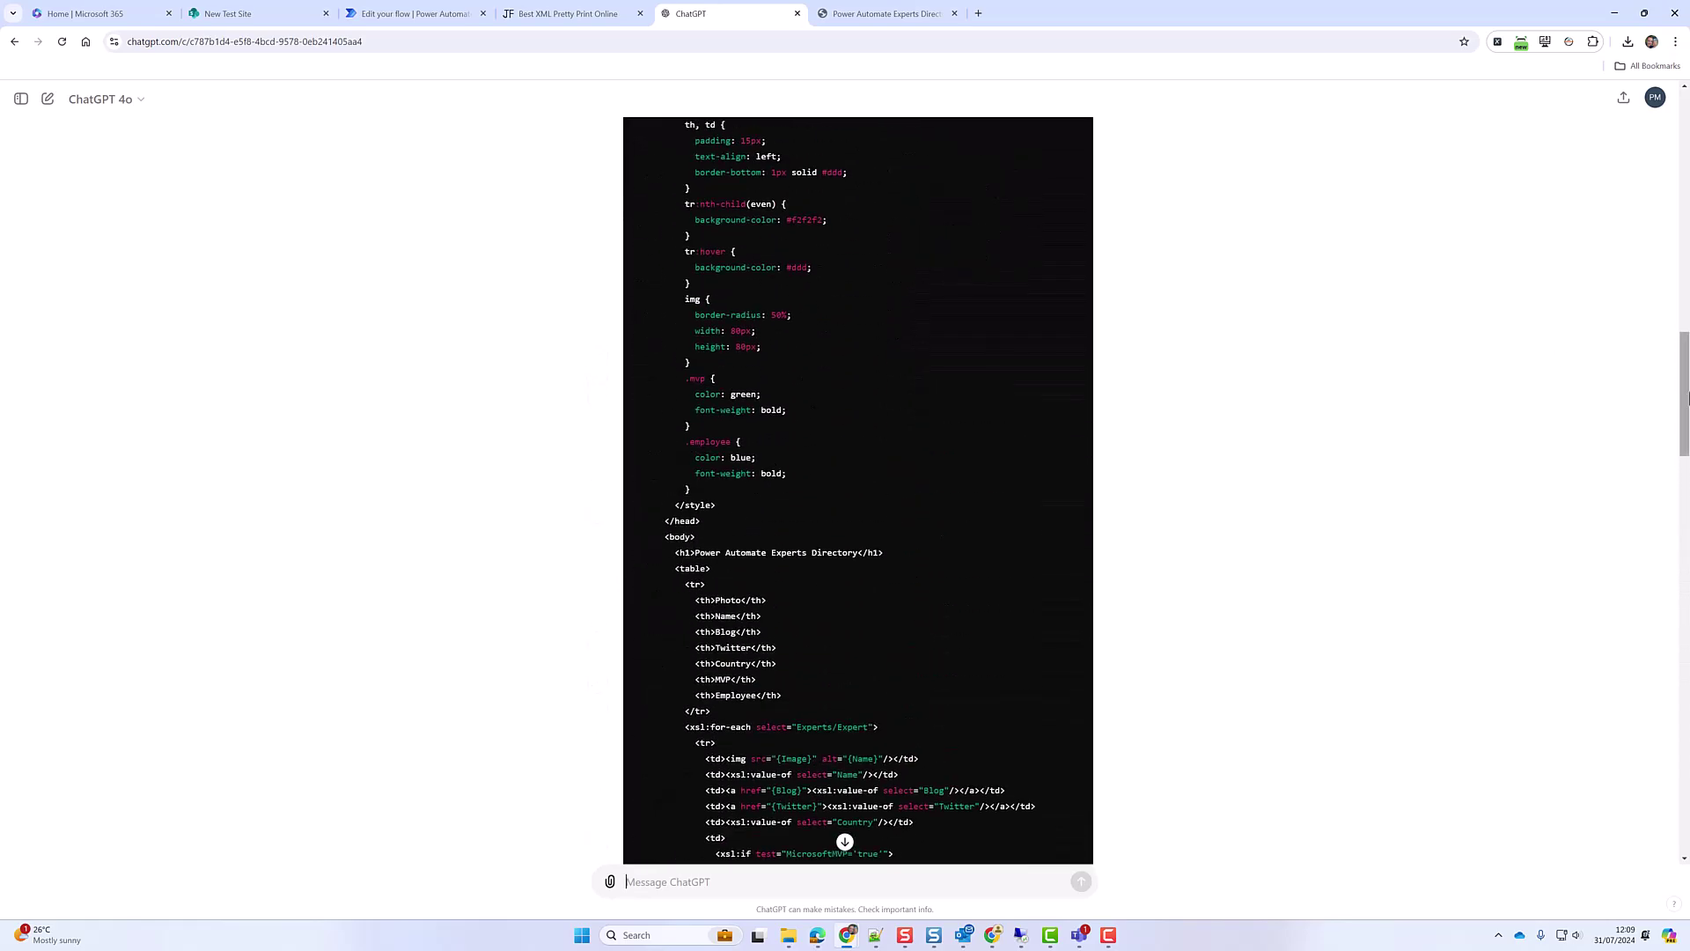
drag(1683, 423, 1634, 772)
scroll(1635, 773, down, 1)
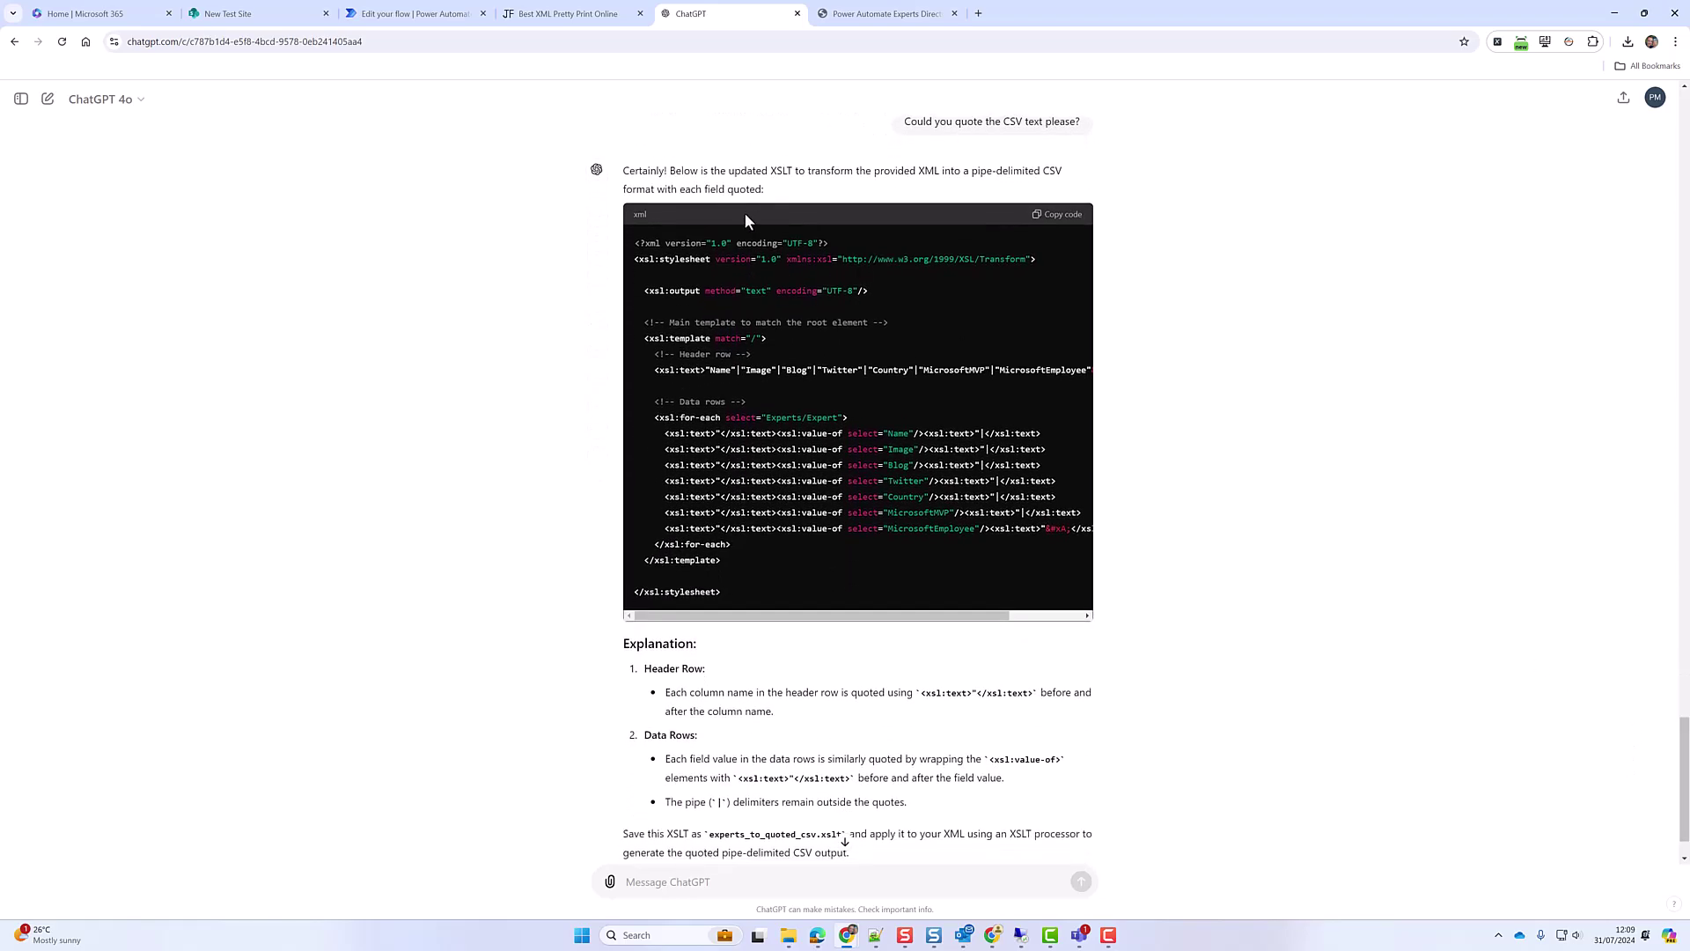
scroll(748, 304, up, 1)
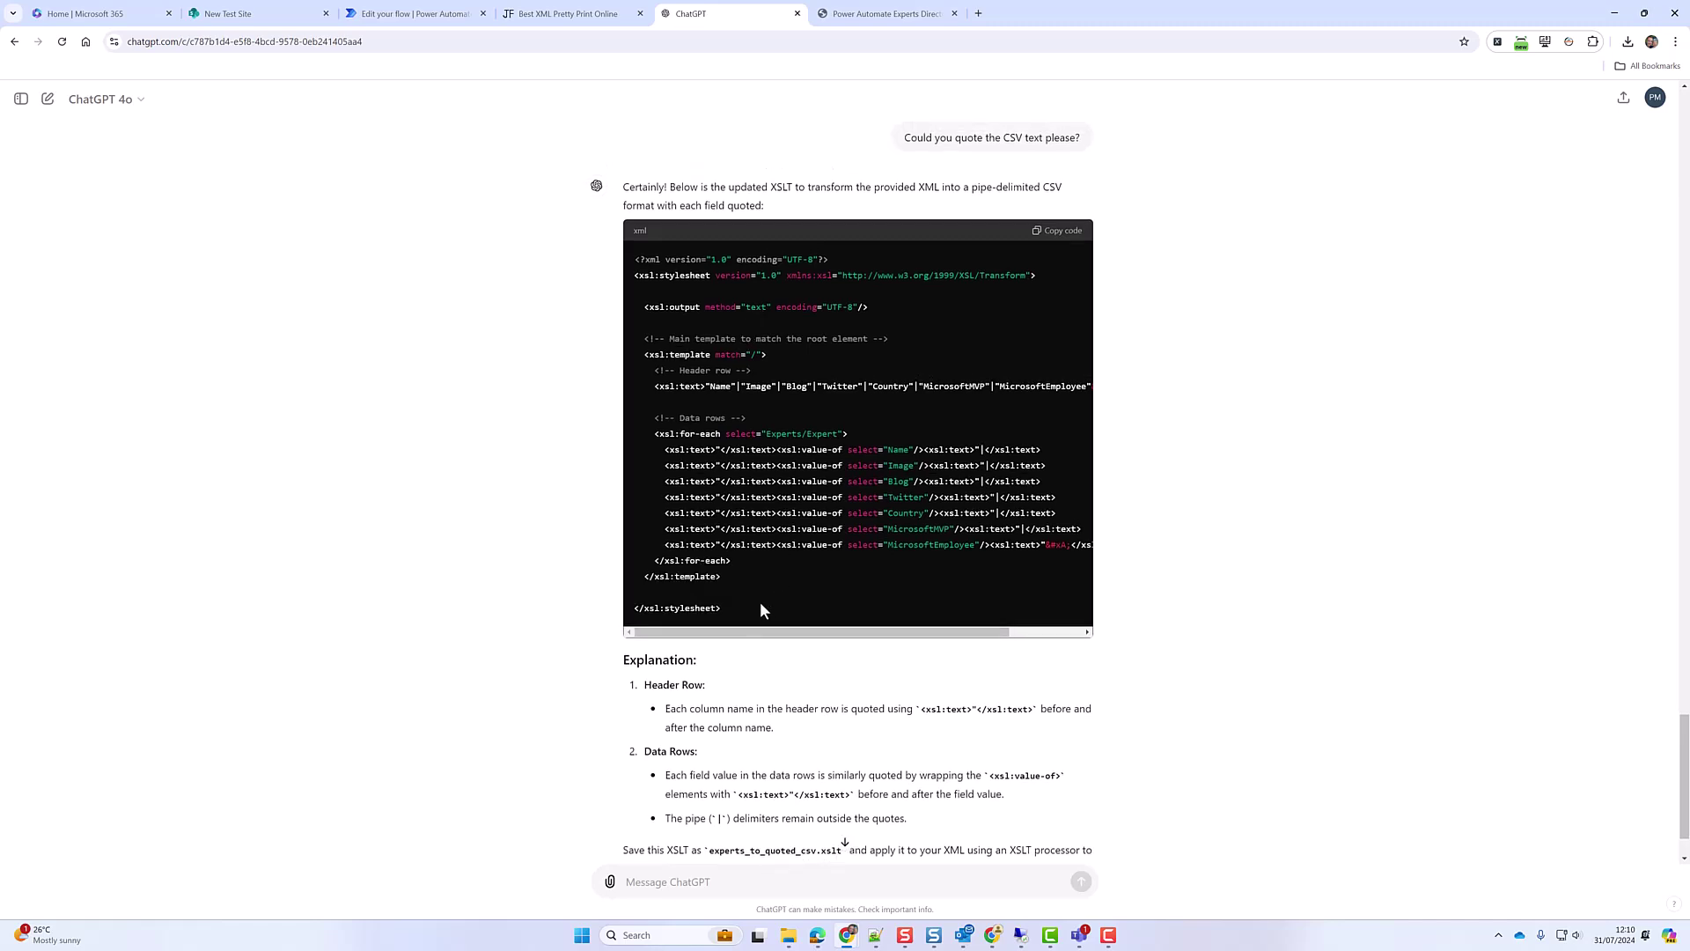
drag(721, 608, 623, 256)
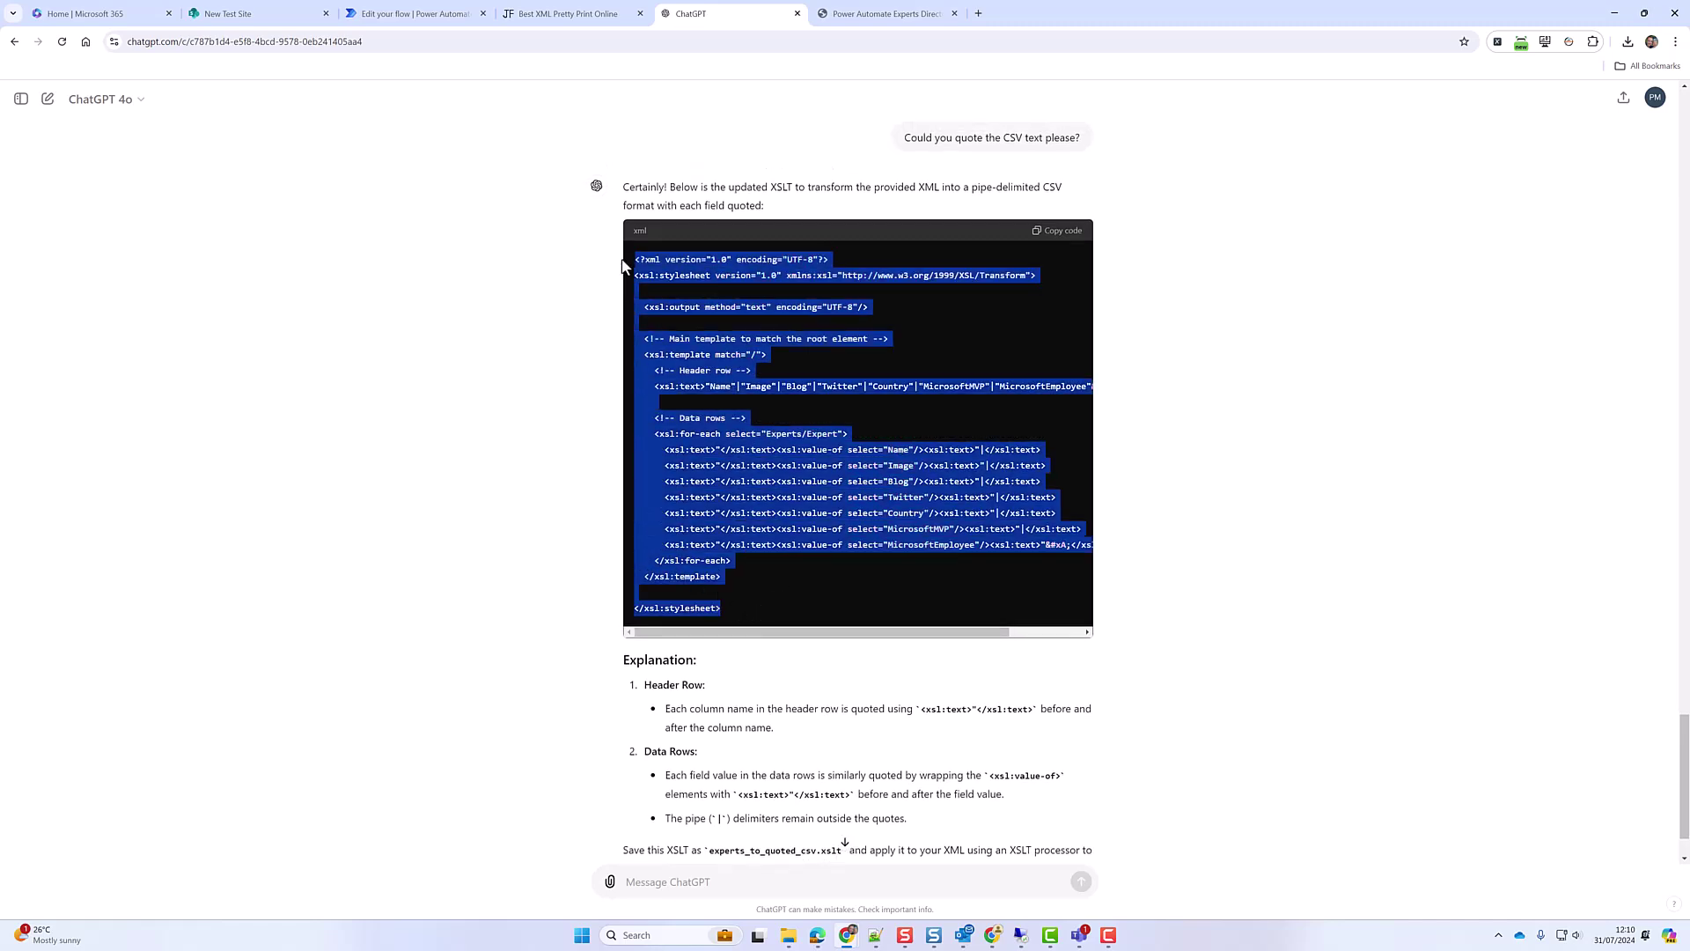
right_click(681, 269)
click(707, 285)
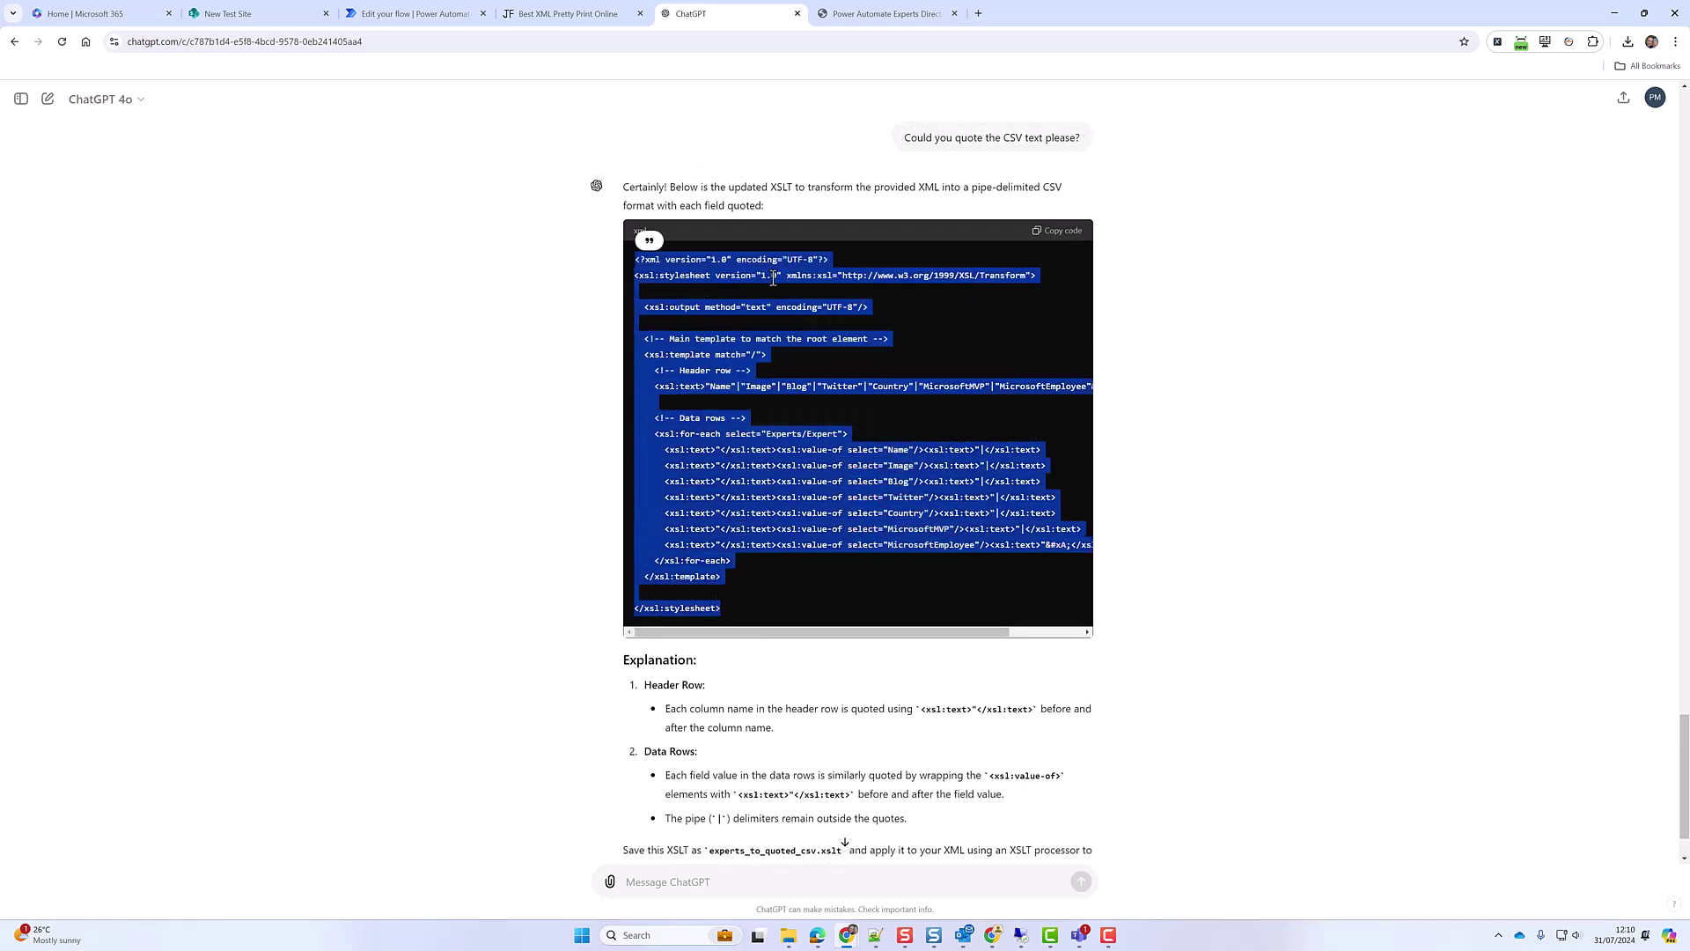
- Replace the XSLT step's HTML stylesheet code with the pasted CSV stylesheet
click(409, 24)
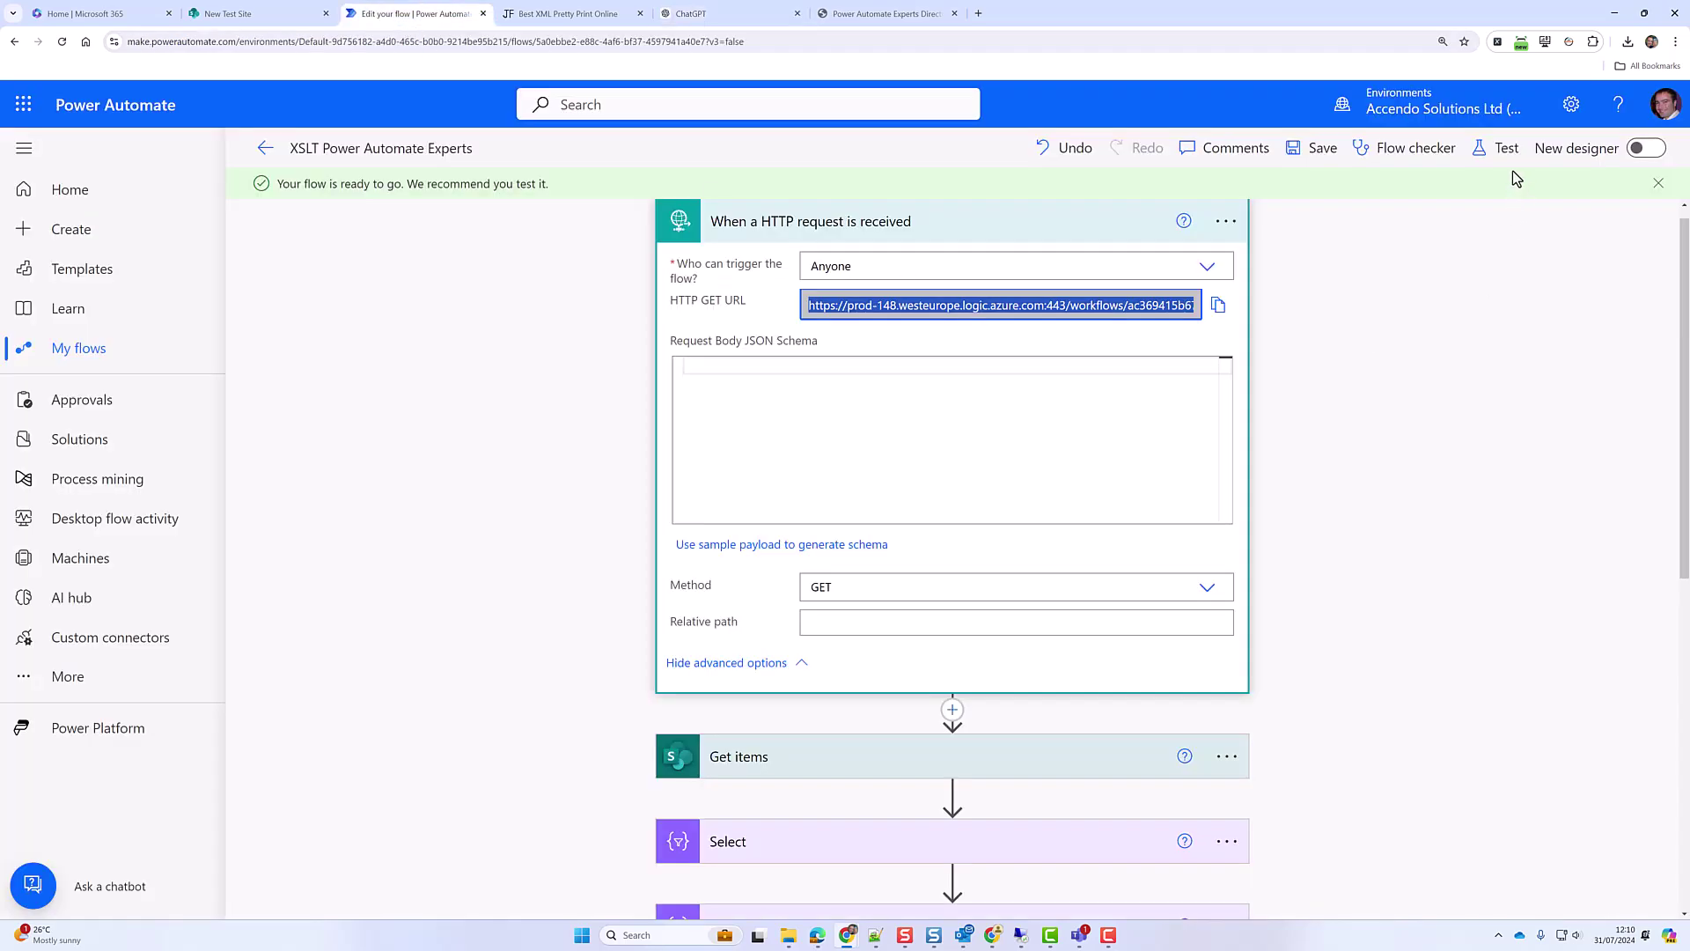
scroll(1000, 493, down, 7)
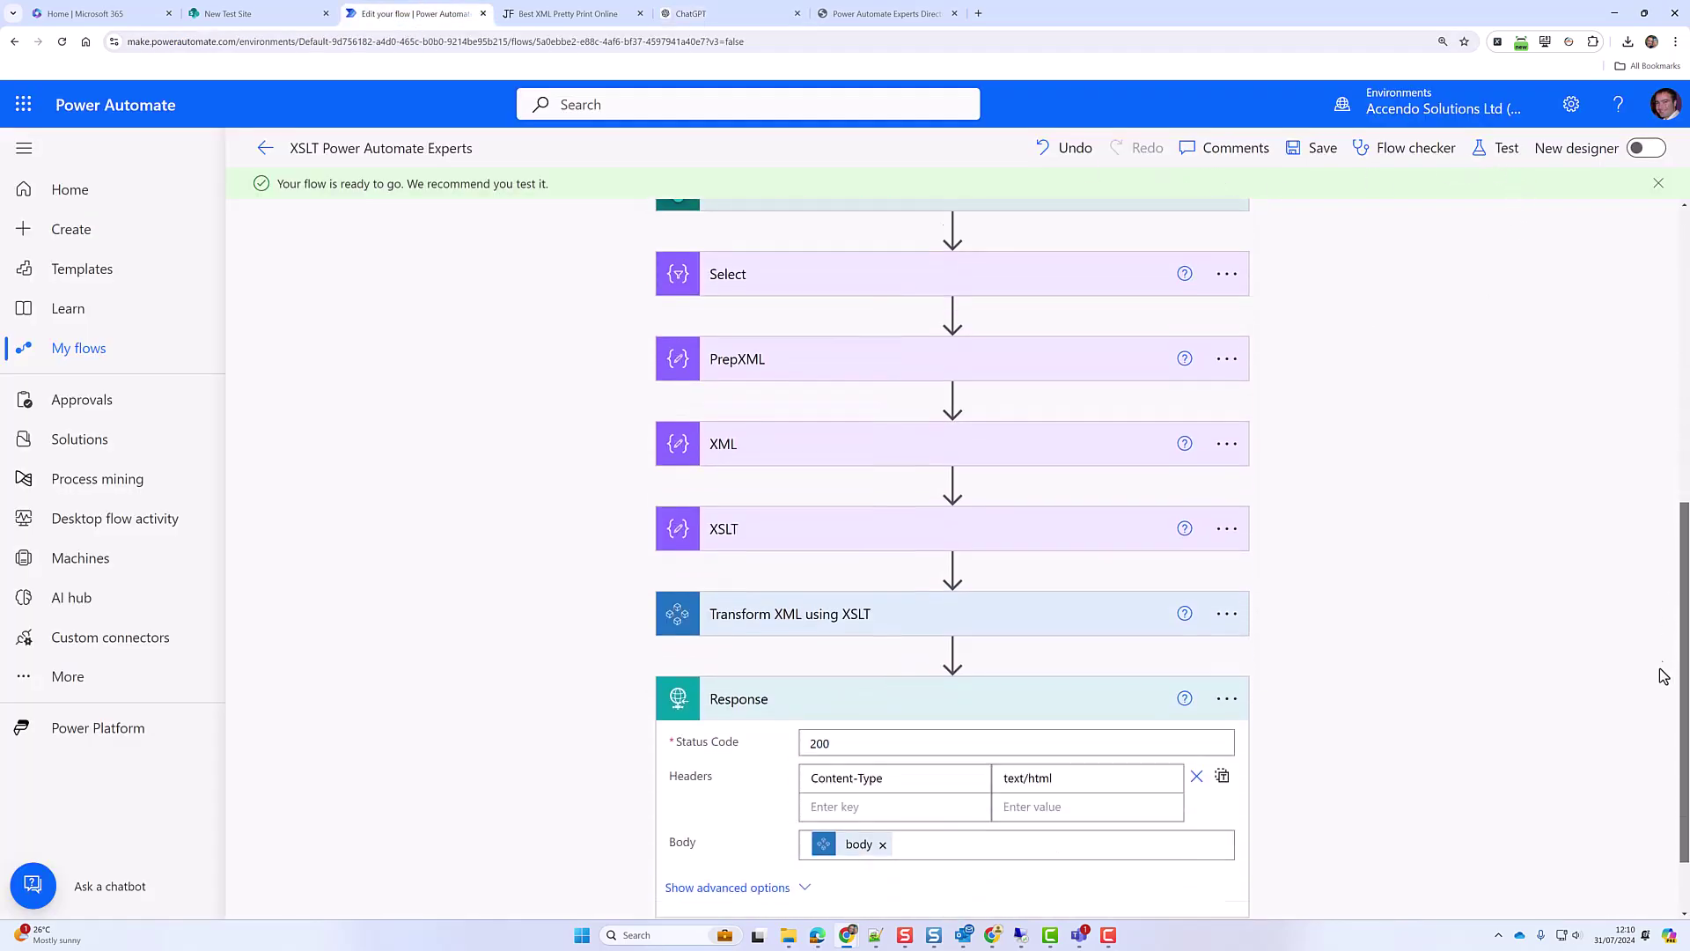
click(998, 487)
scroll(958, 690, down, 10)
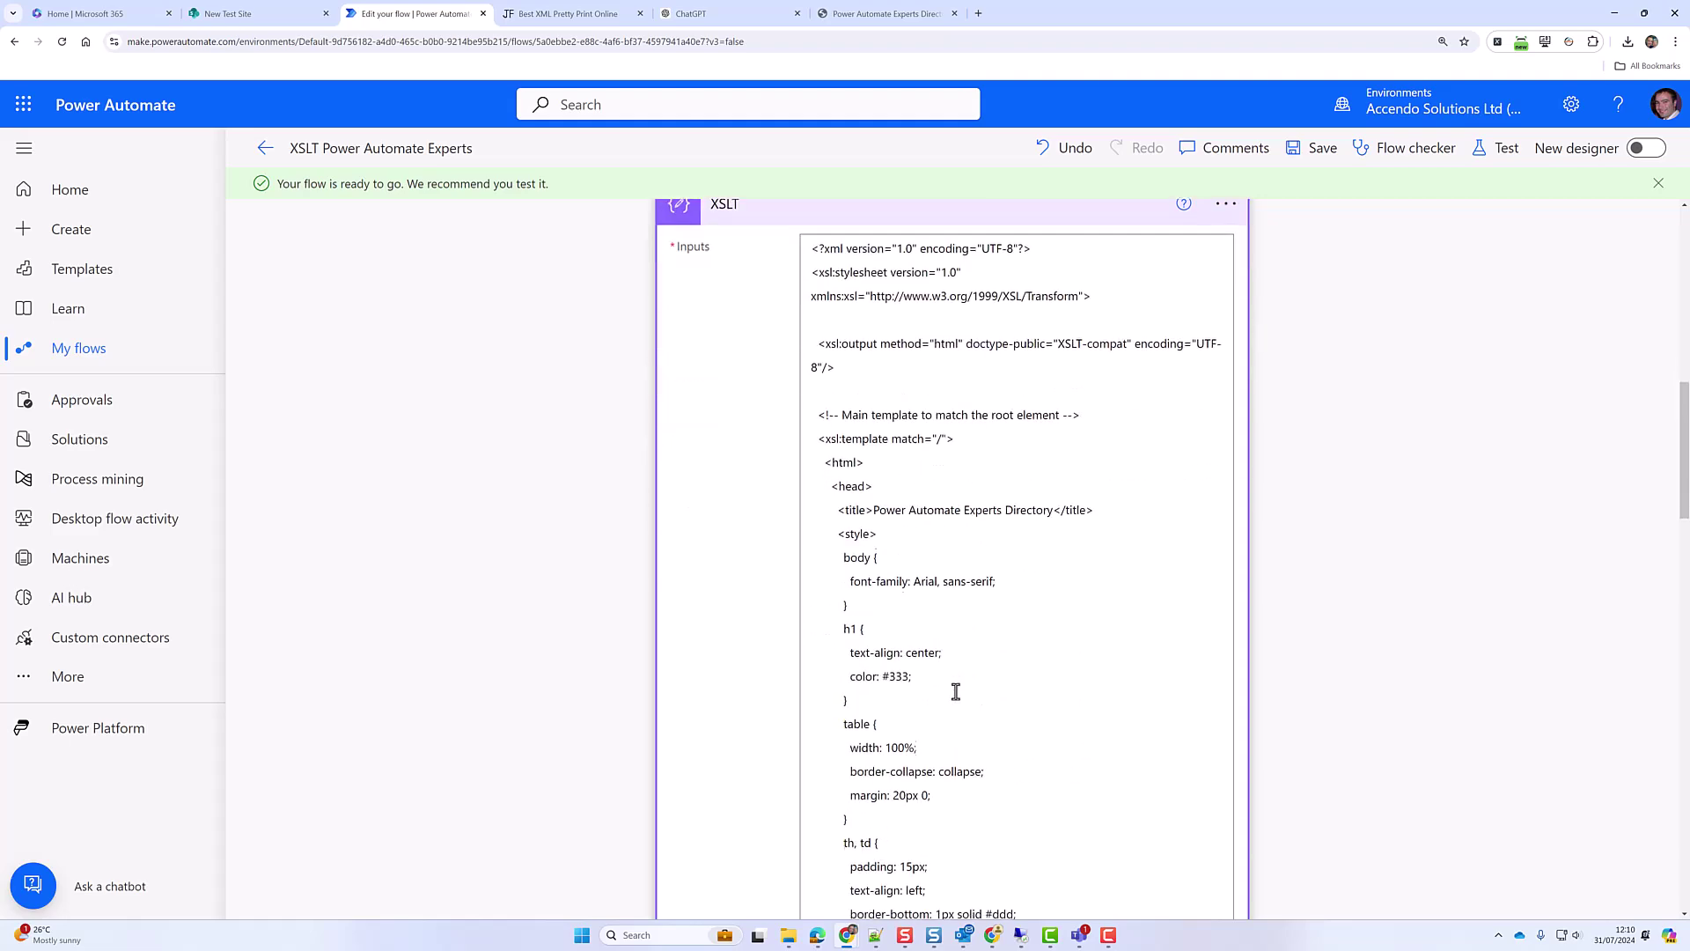
scroll(950, 690, down, 15)
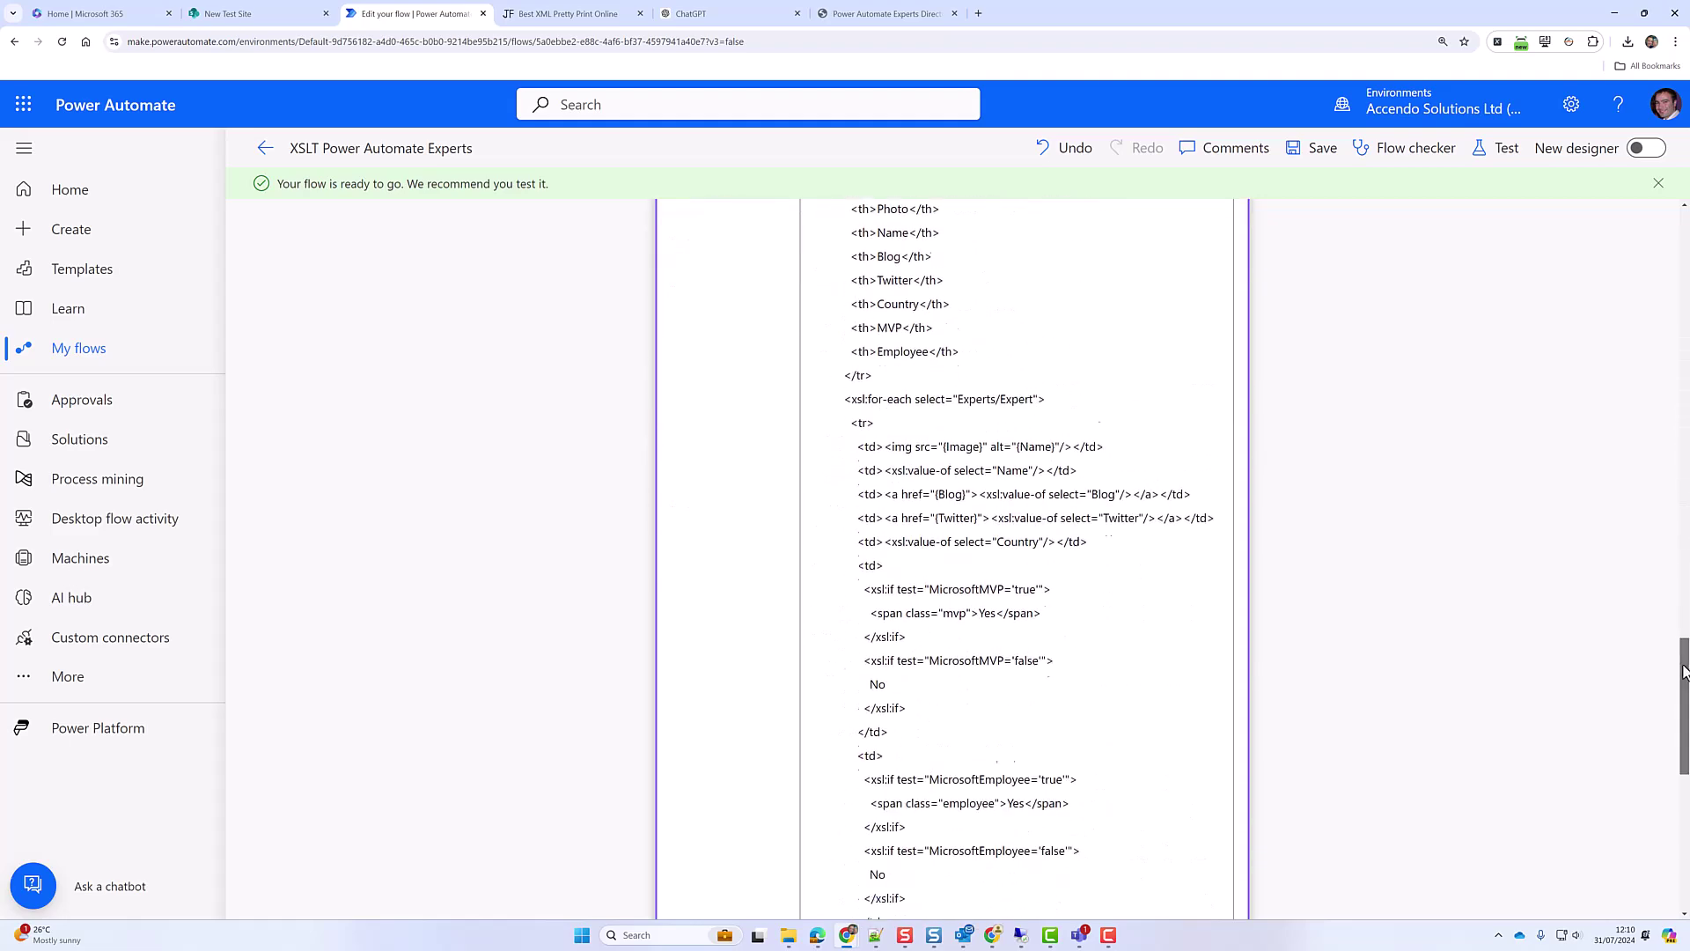
drag(948, 643, 736, 525)
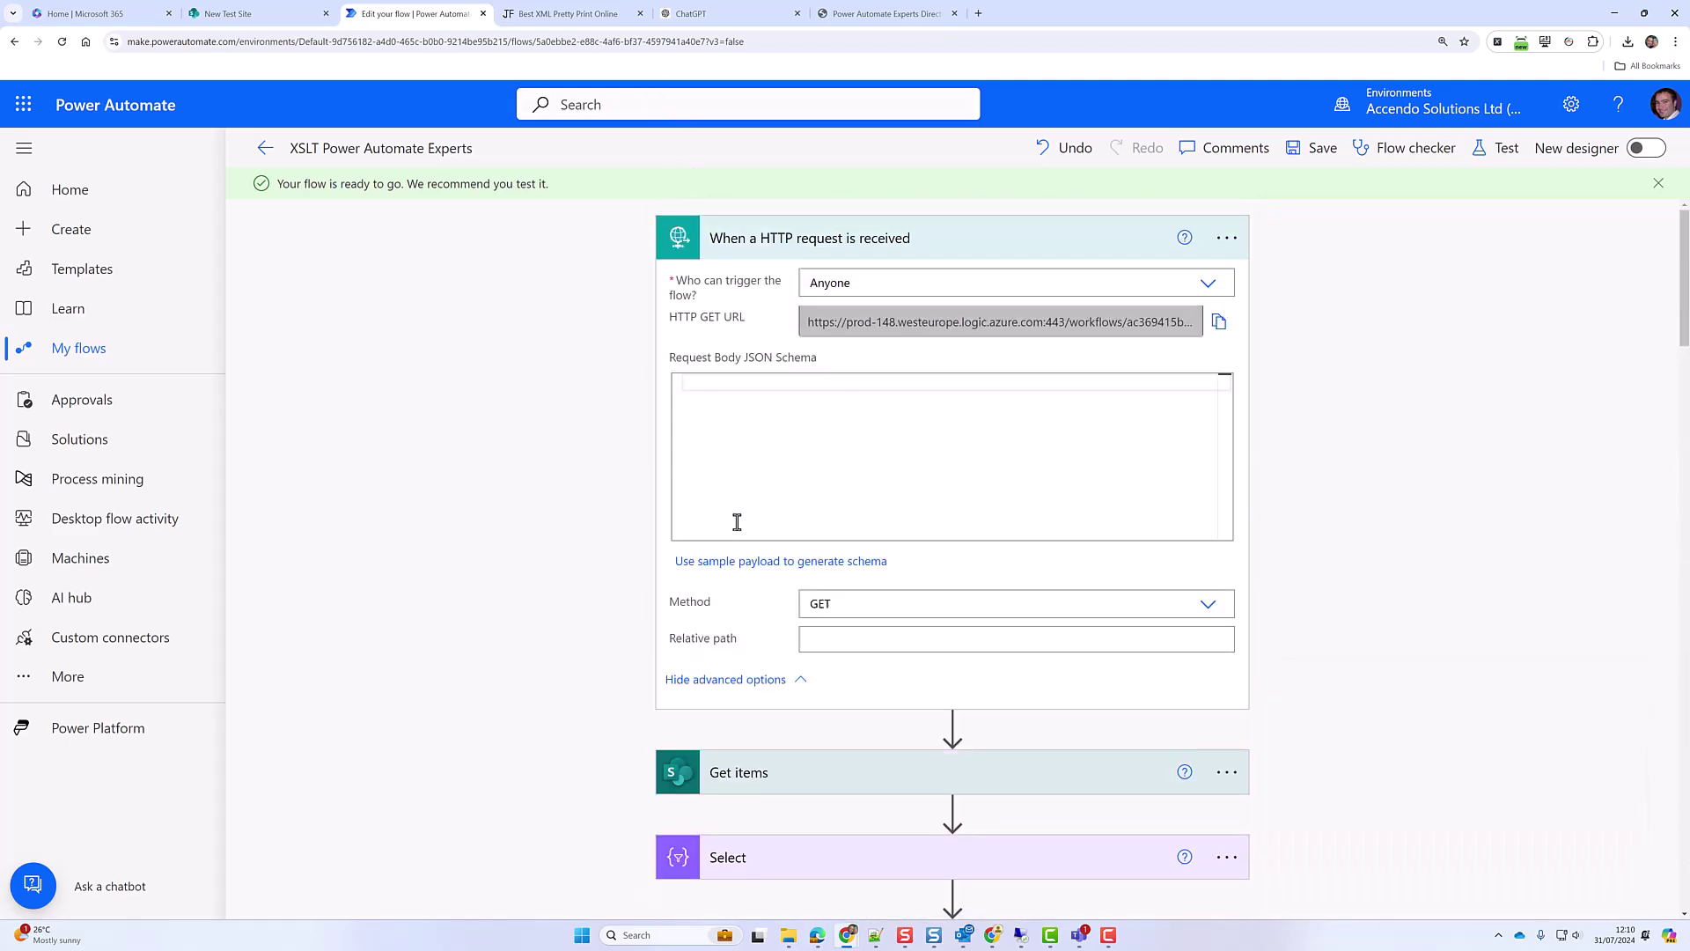
drag(854, 911, 775, 352)
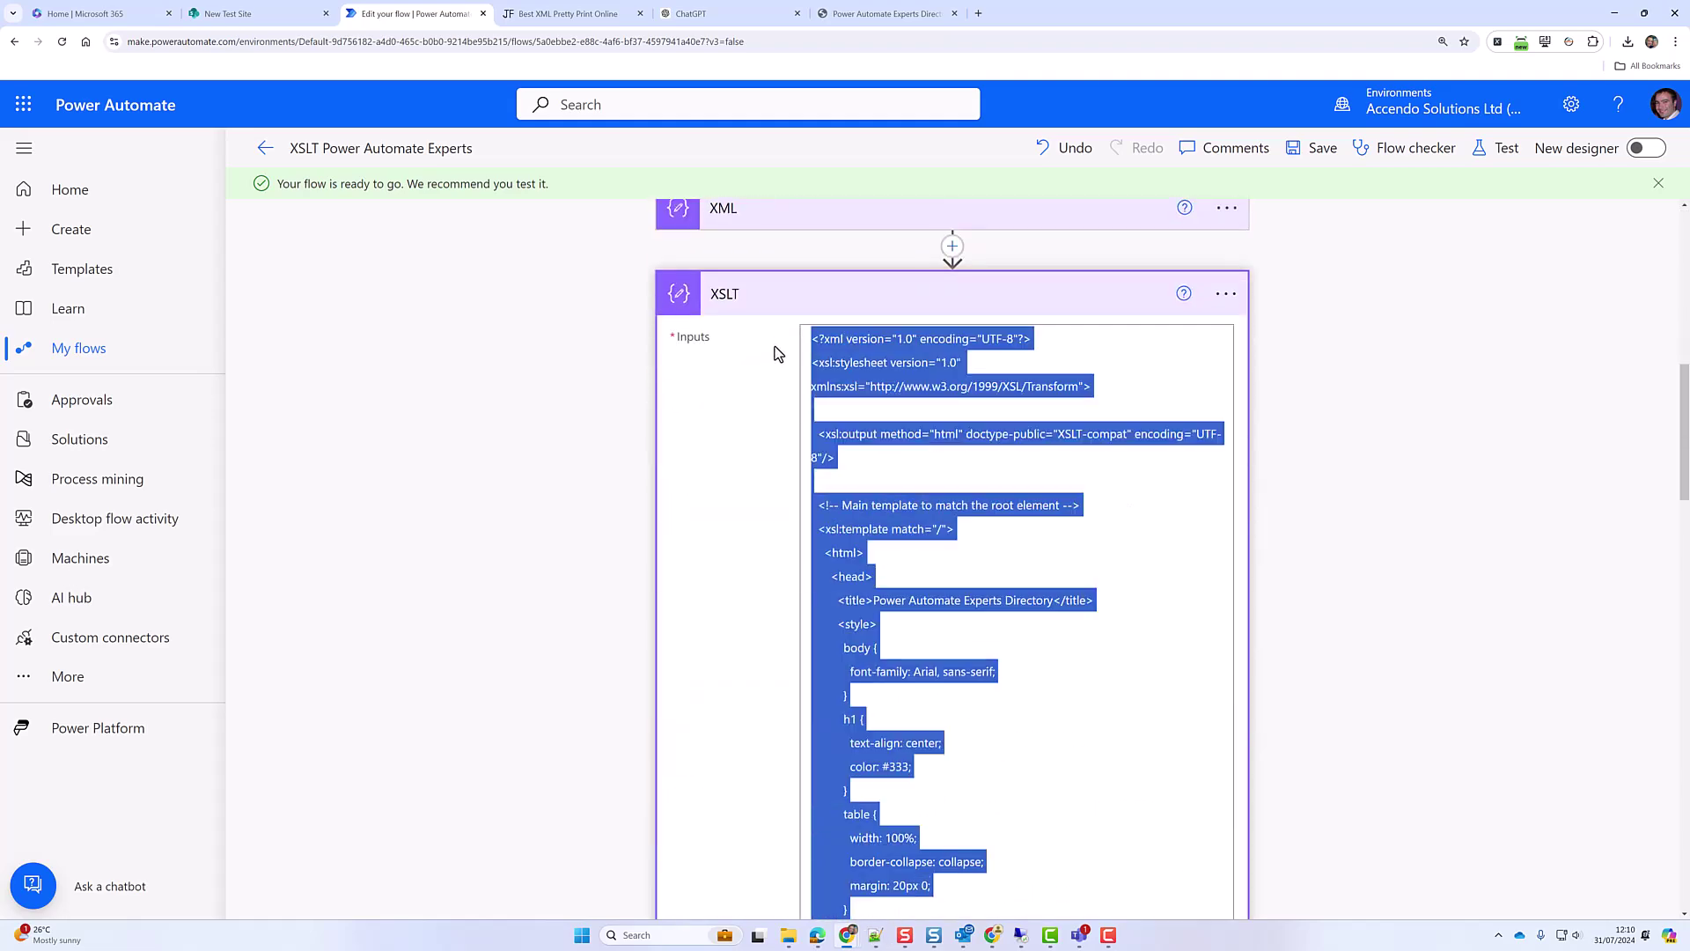
key(ctrl+v)
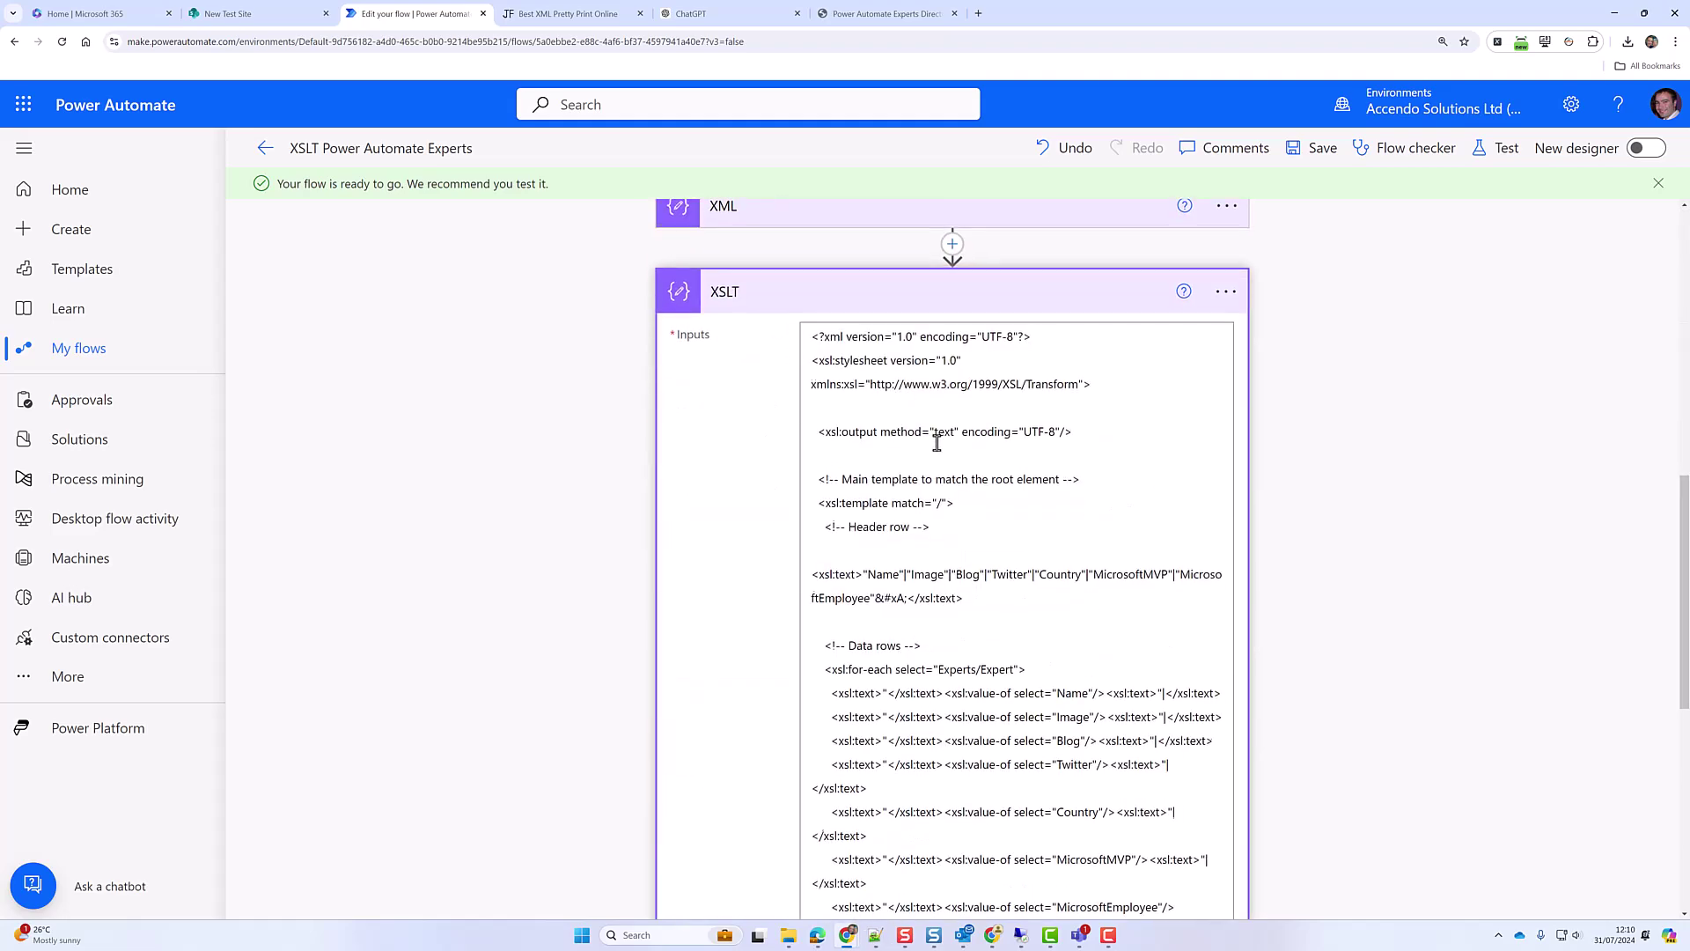
- Change the Response Content-Type header to text/csv and save the flow
scroll(934, 450, down, 2)
scroll(934, 450, down, 5)
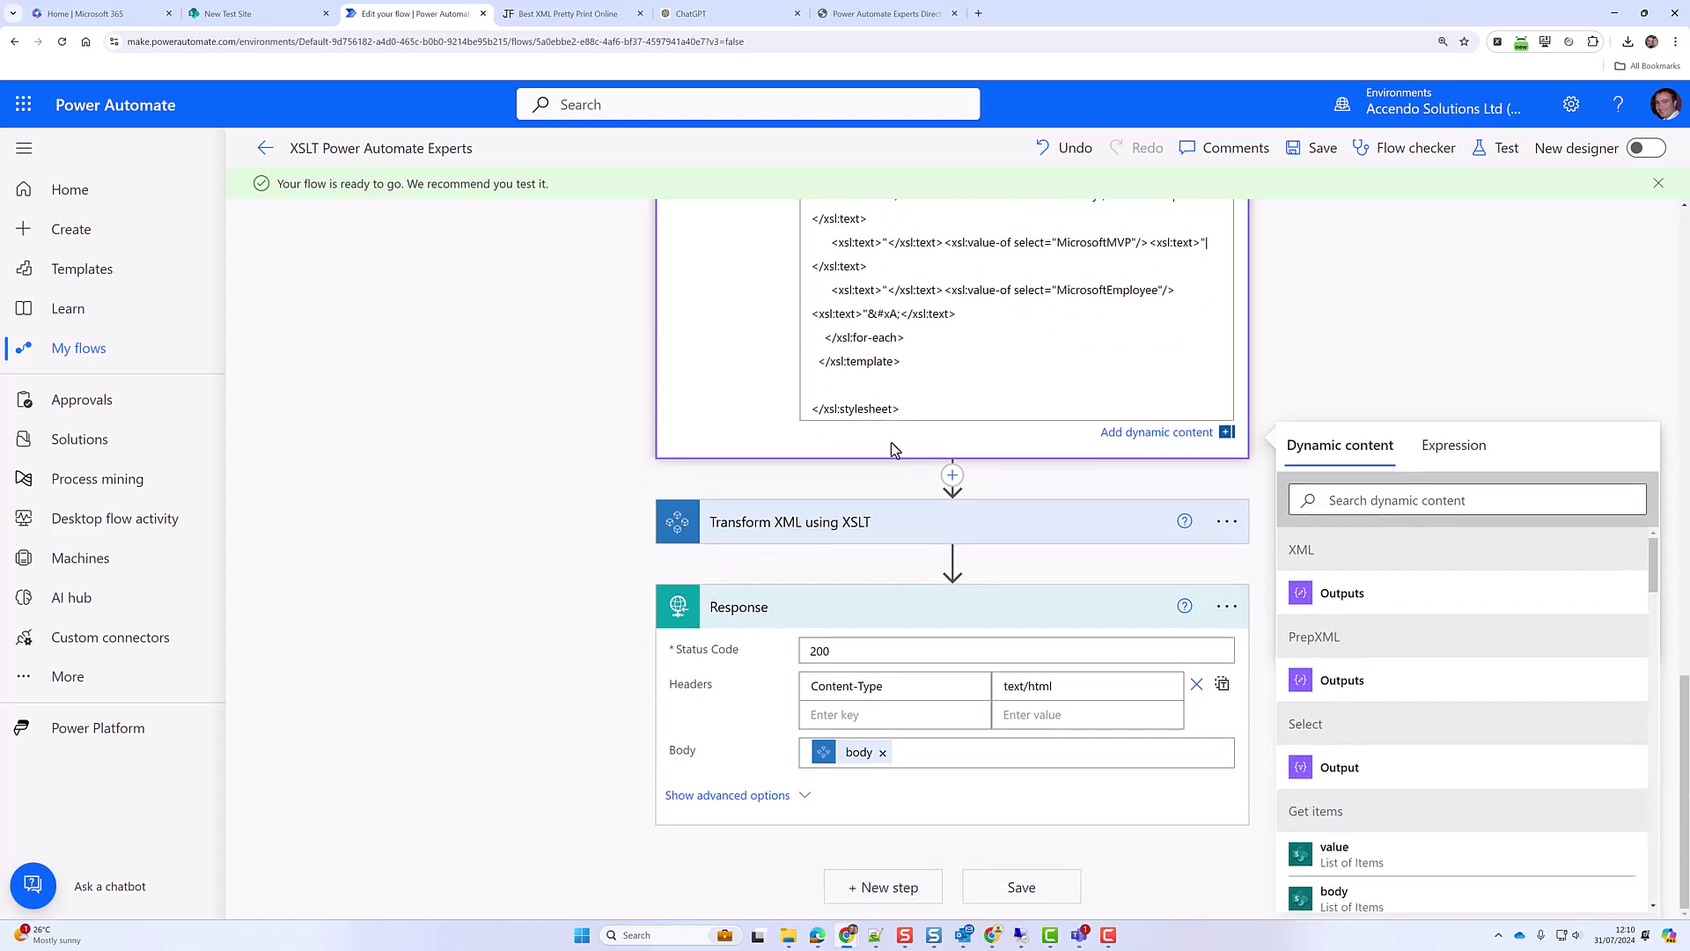
click(1070, 687)
key(BackSpace)
key(BackSpace)
key(BackSpace)
key(BackSpace)
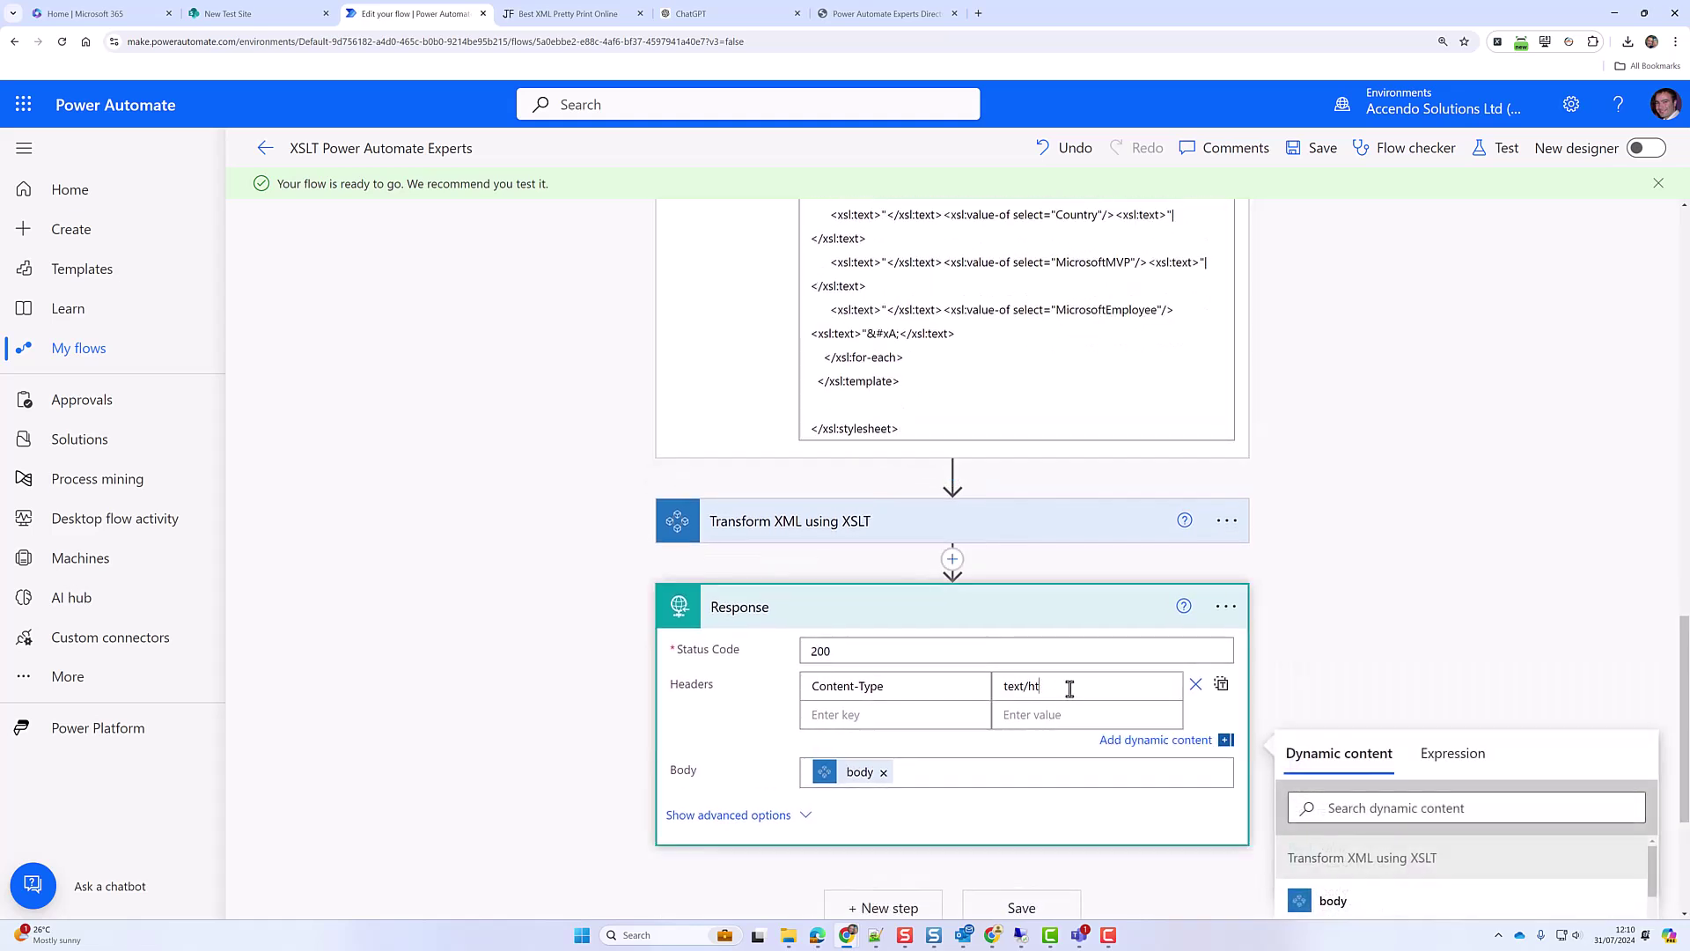
text(csv)
click(1026, 910)
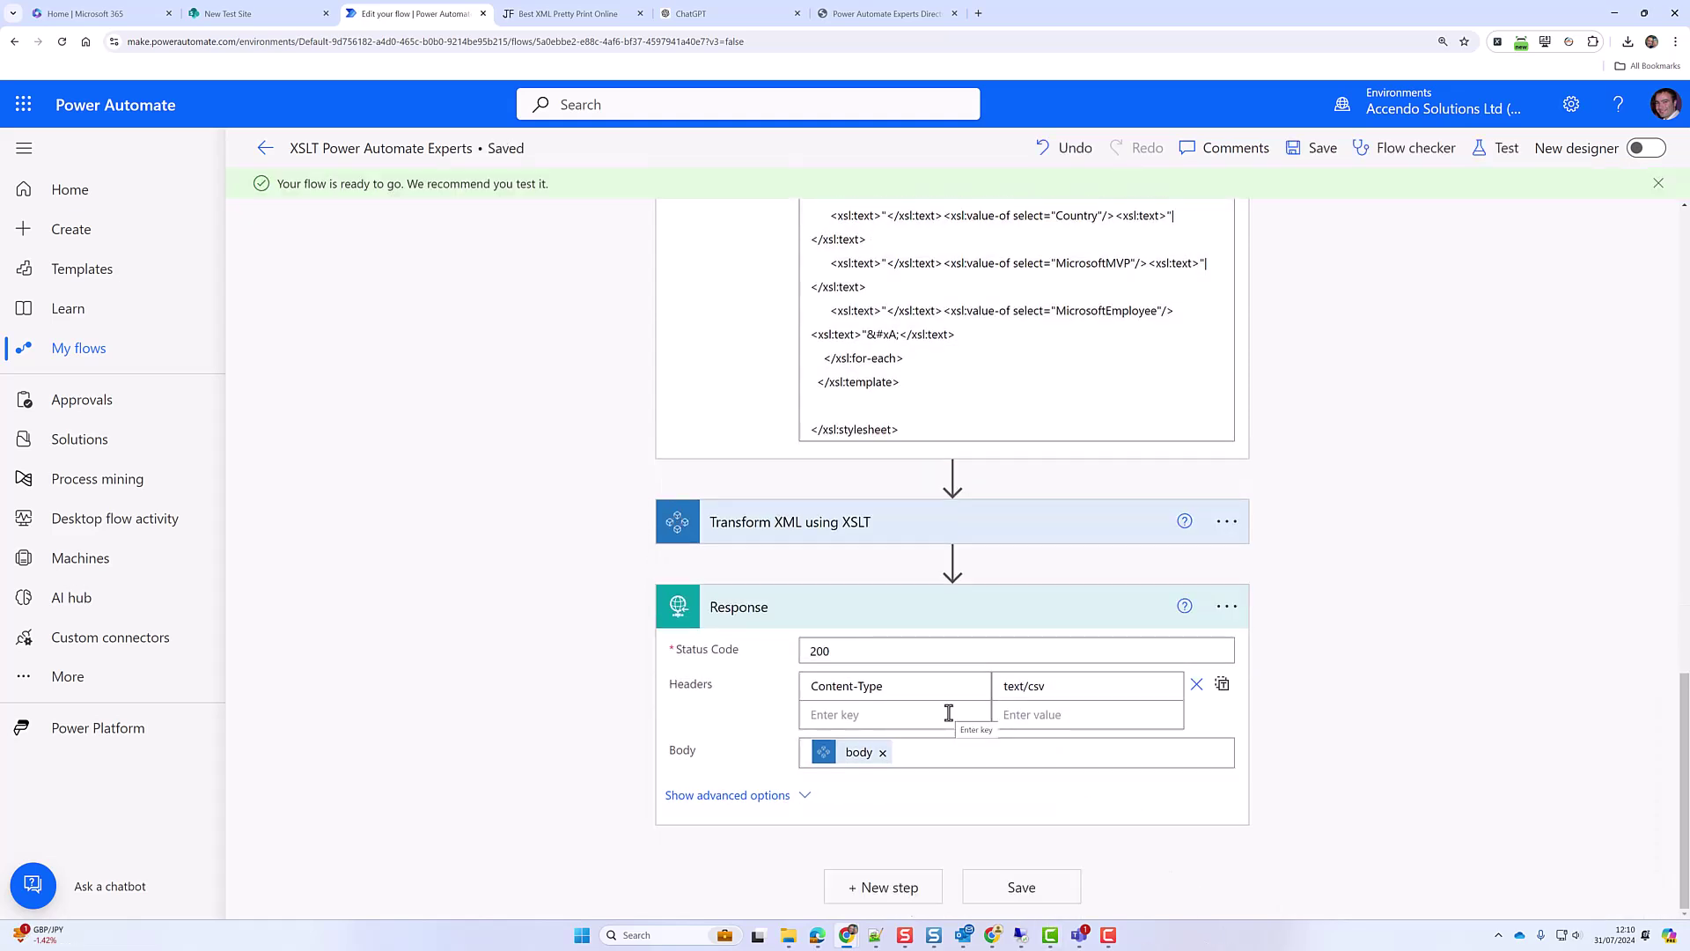
- Reload the Experts Directory tab to rerun the flow and save invoke.csv to the Desktop
click(876, 15)
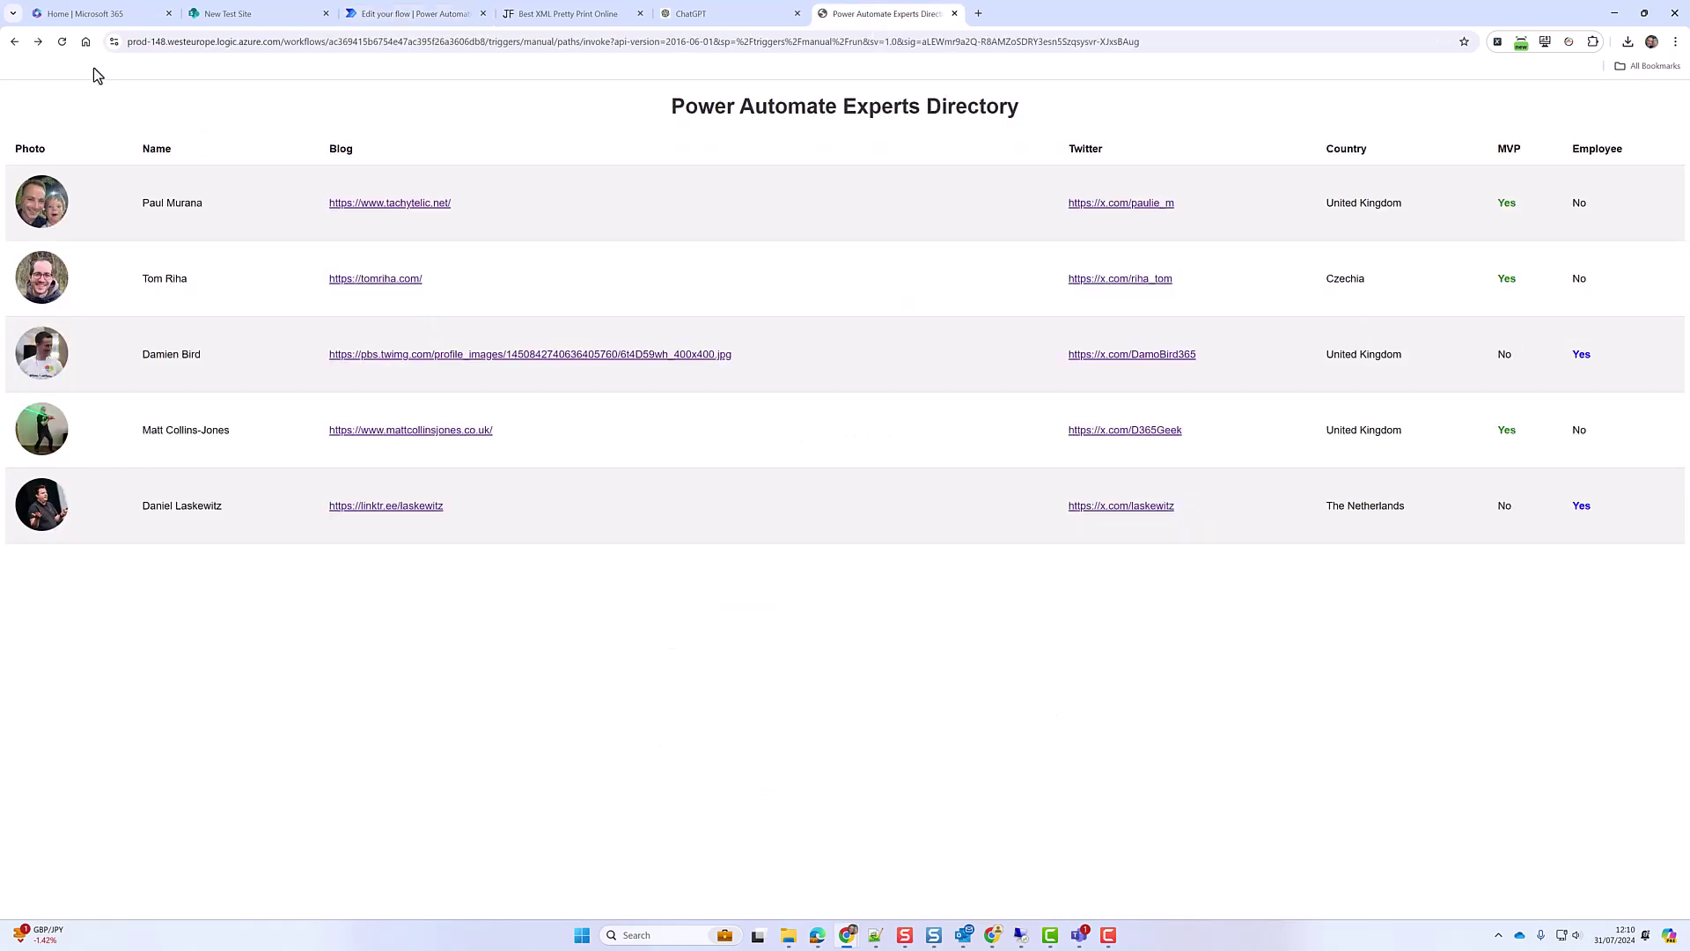
click(62, 44)
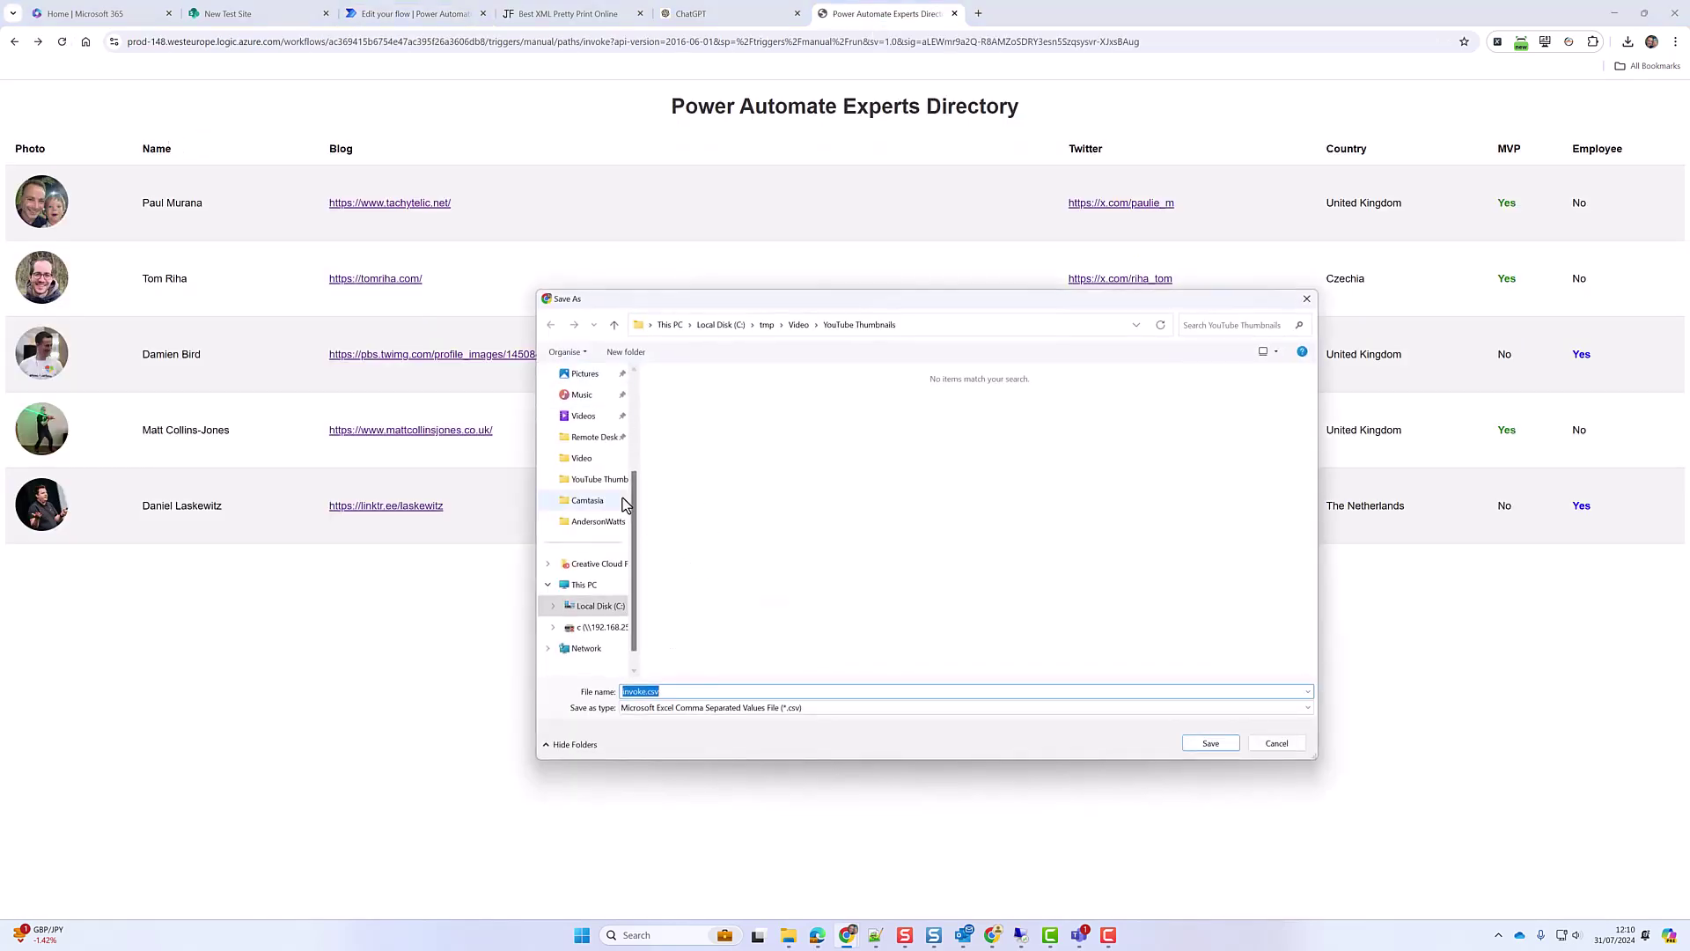
scroll(632, 421, up, 3)
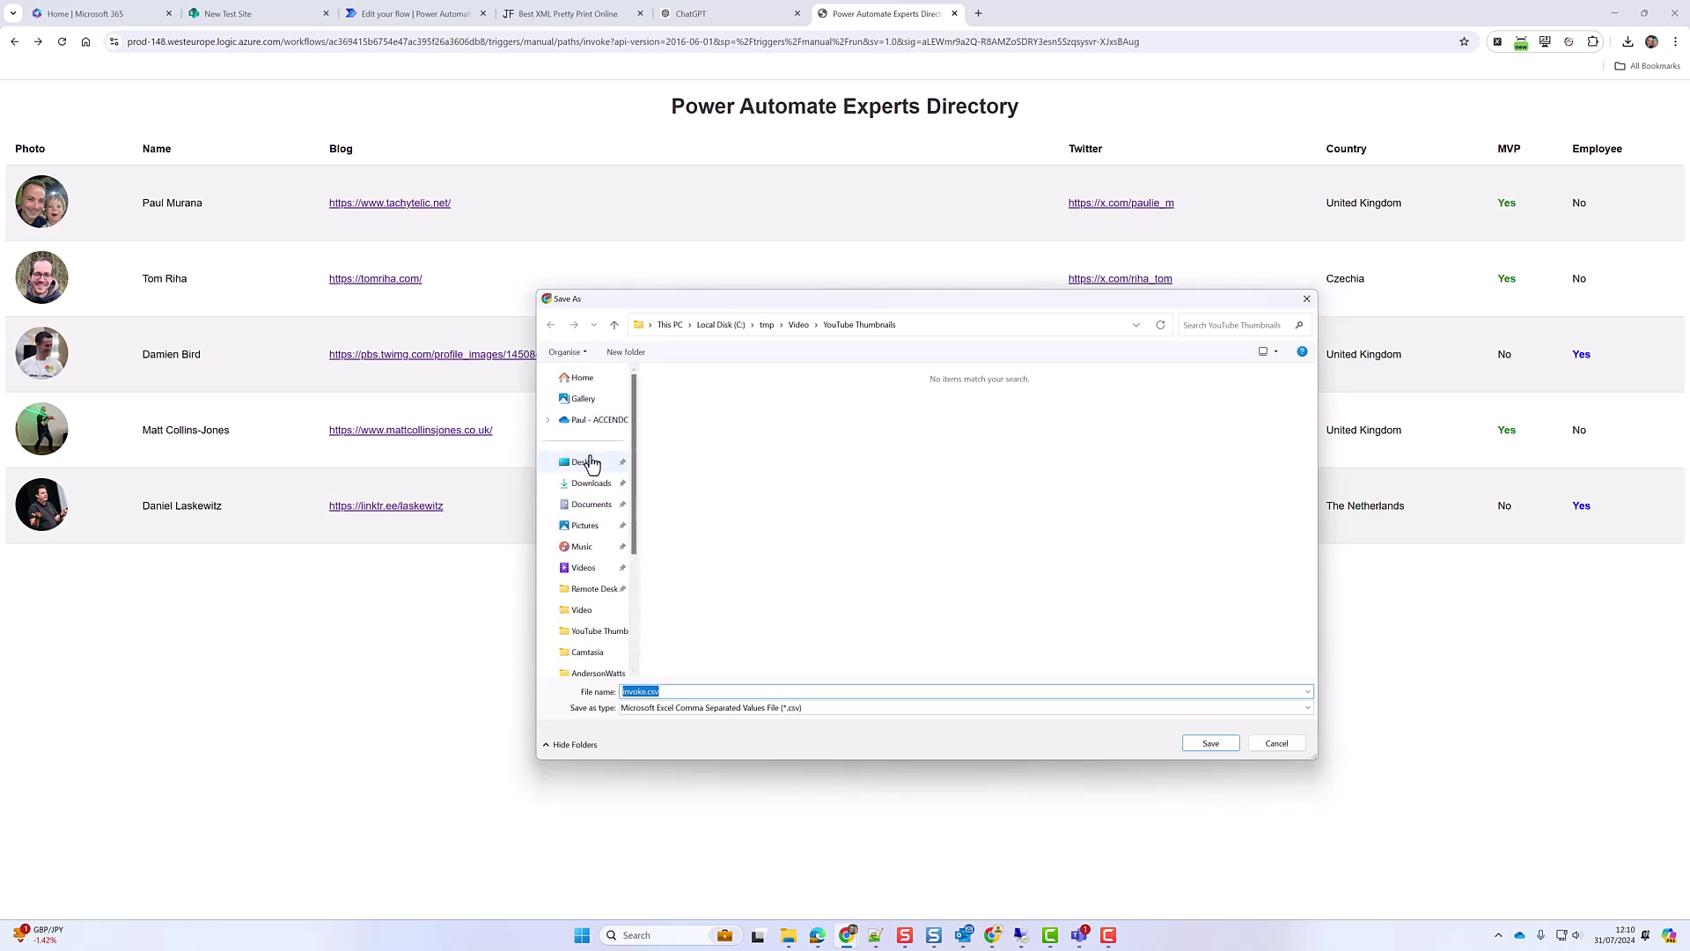
click(584, 462)
click(1212, 743)
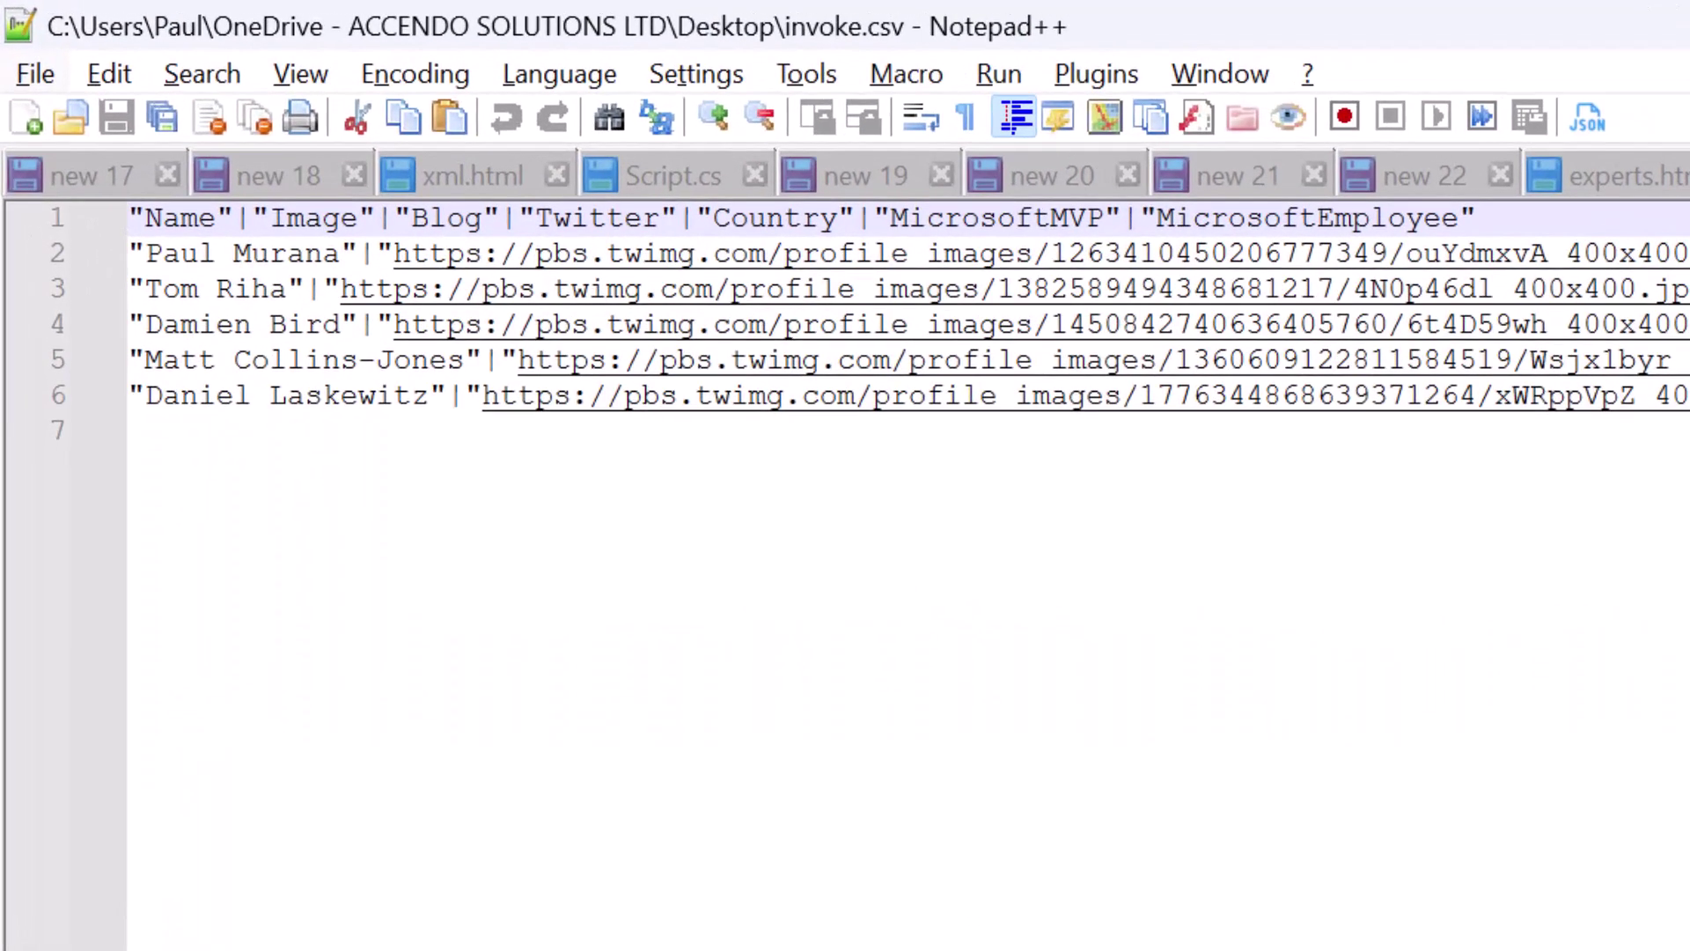
key(alt+Tab)
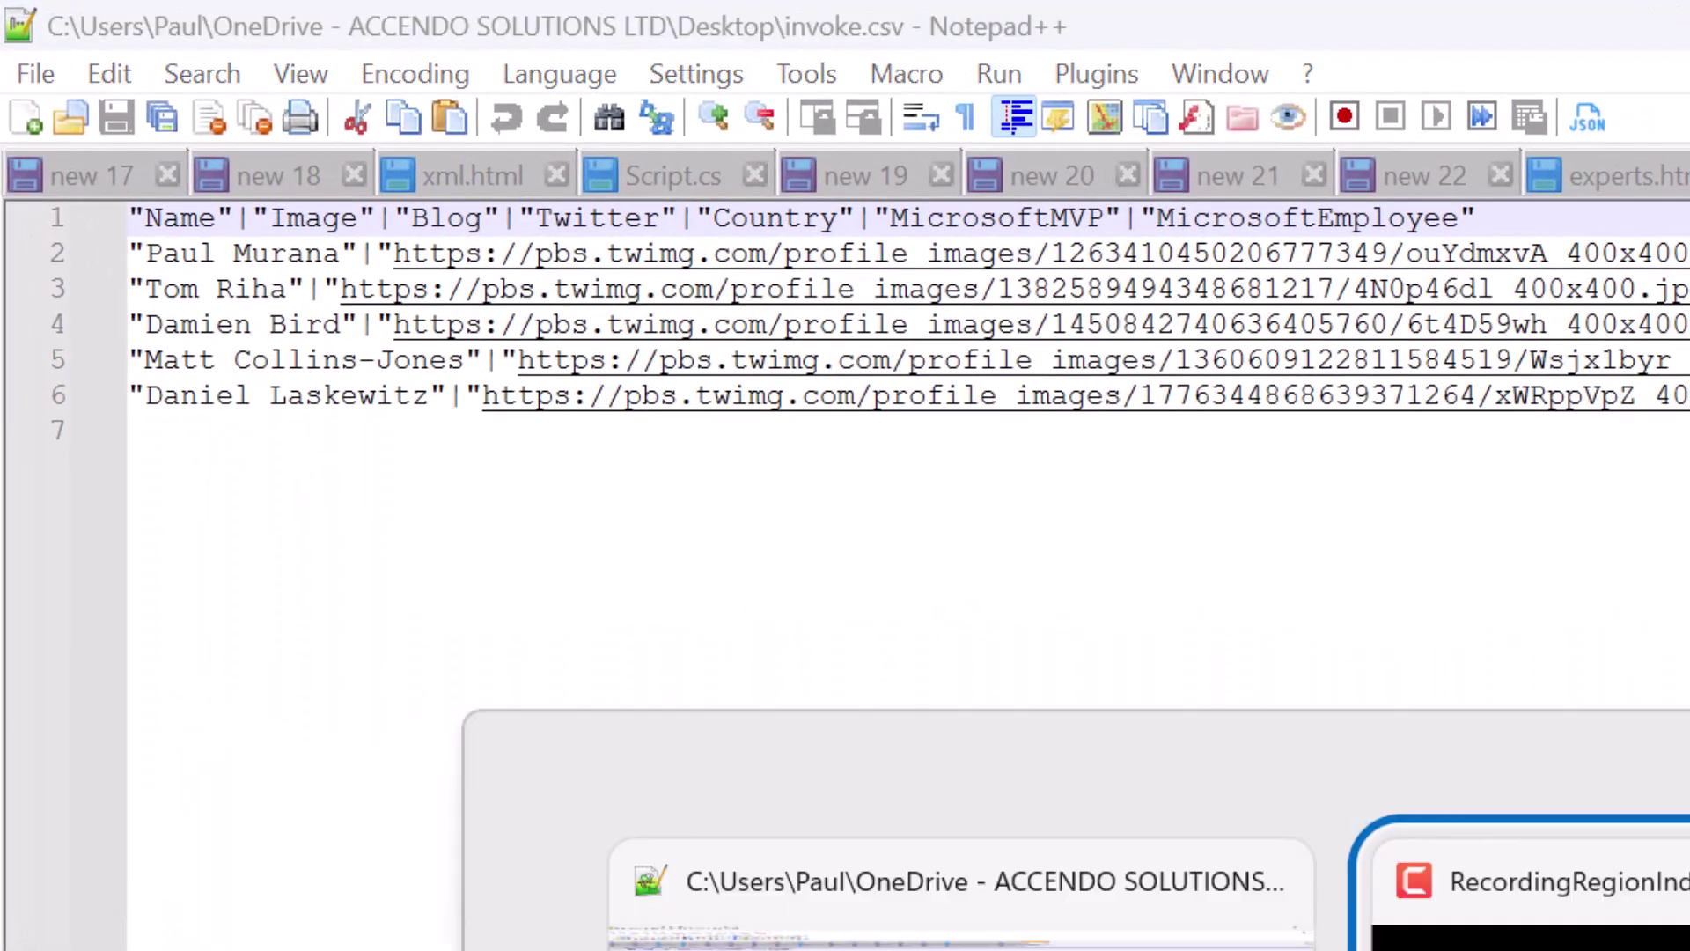
key(Tab)
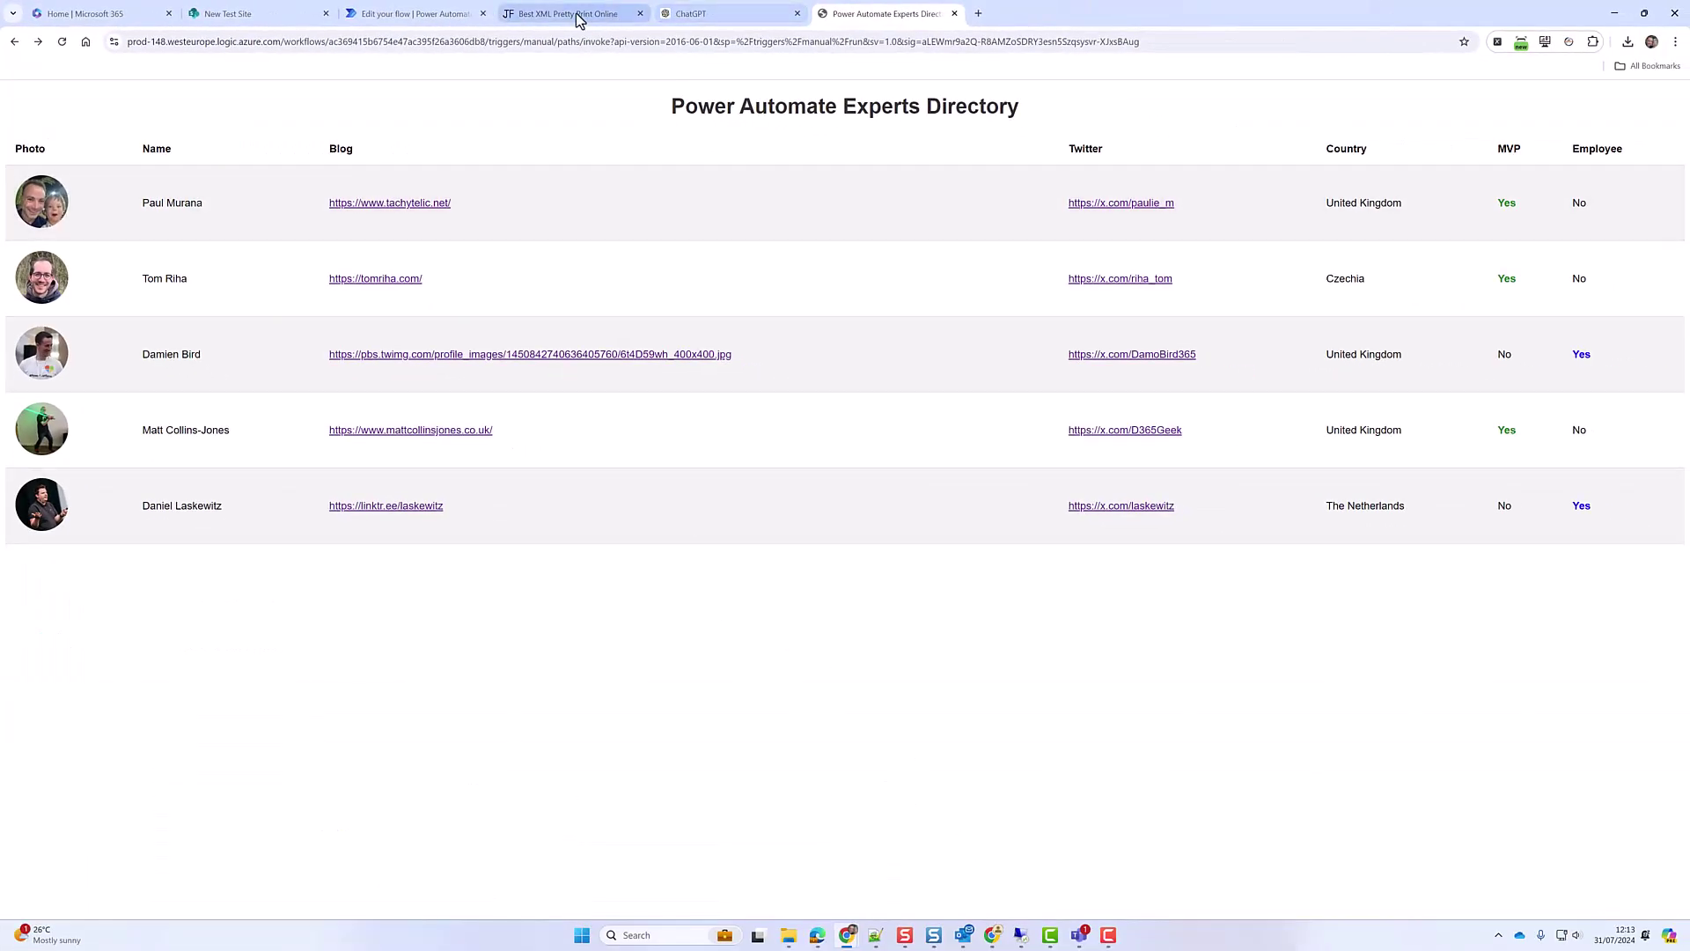
click(414, 13)
scroll(898, 511, up, 4)
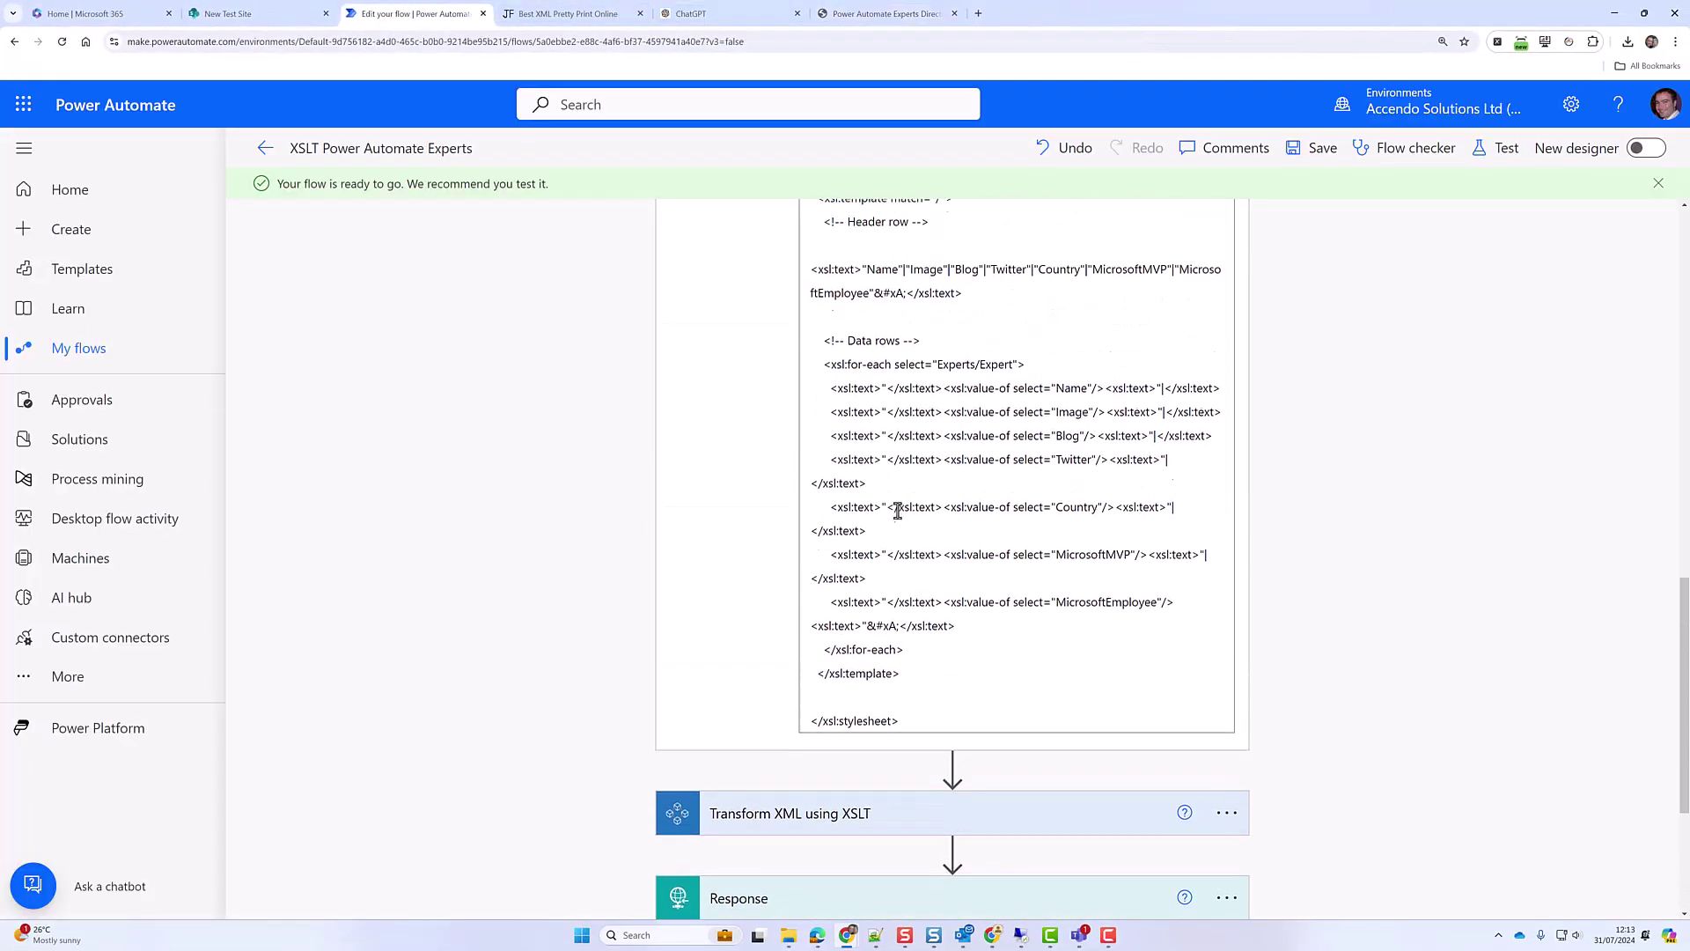
scroll(898, 511, up, 1)
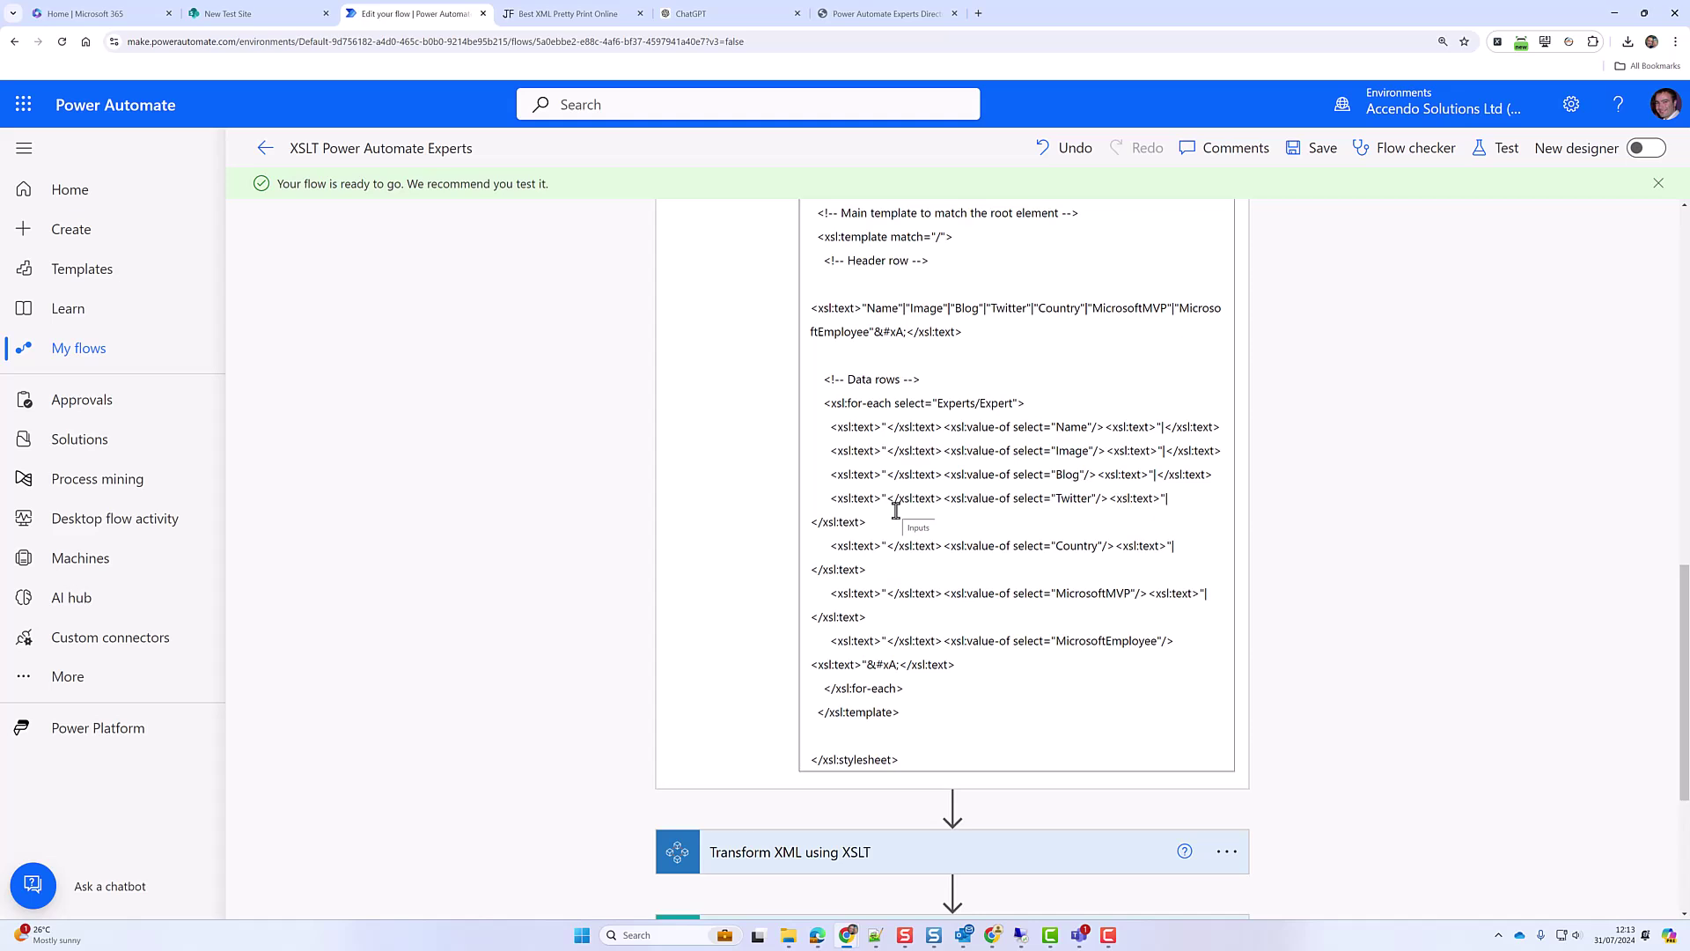
scroll(895, 510, up, 5)
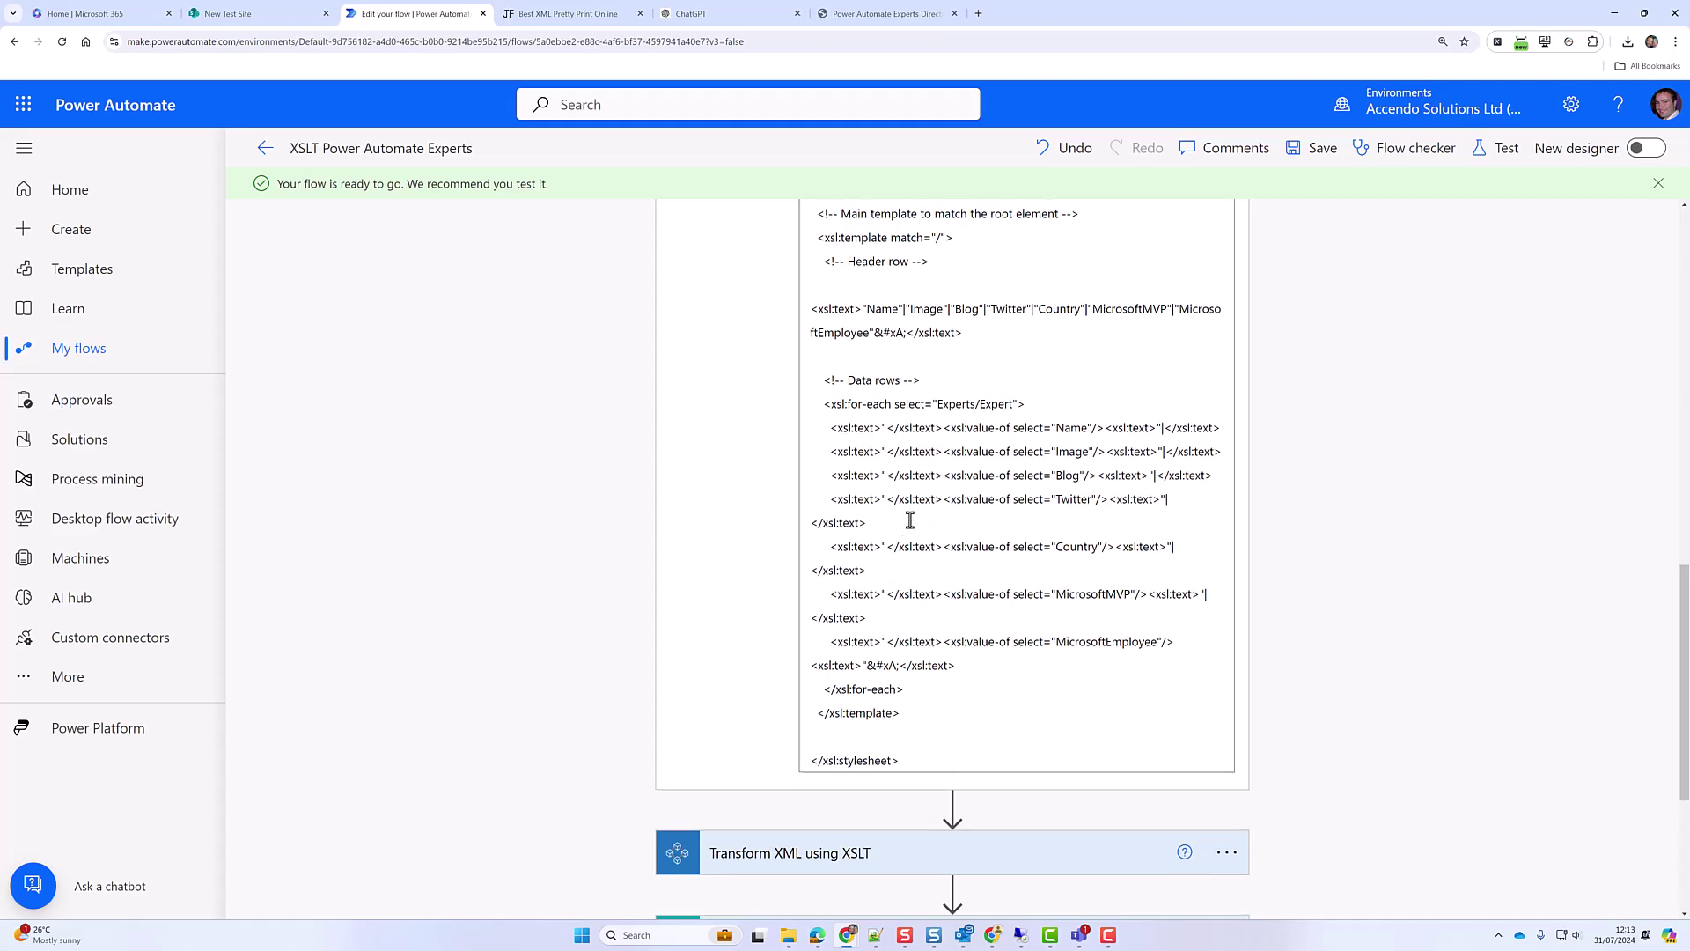